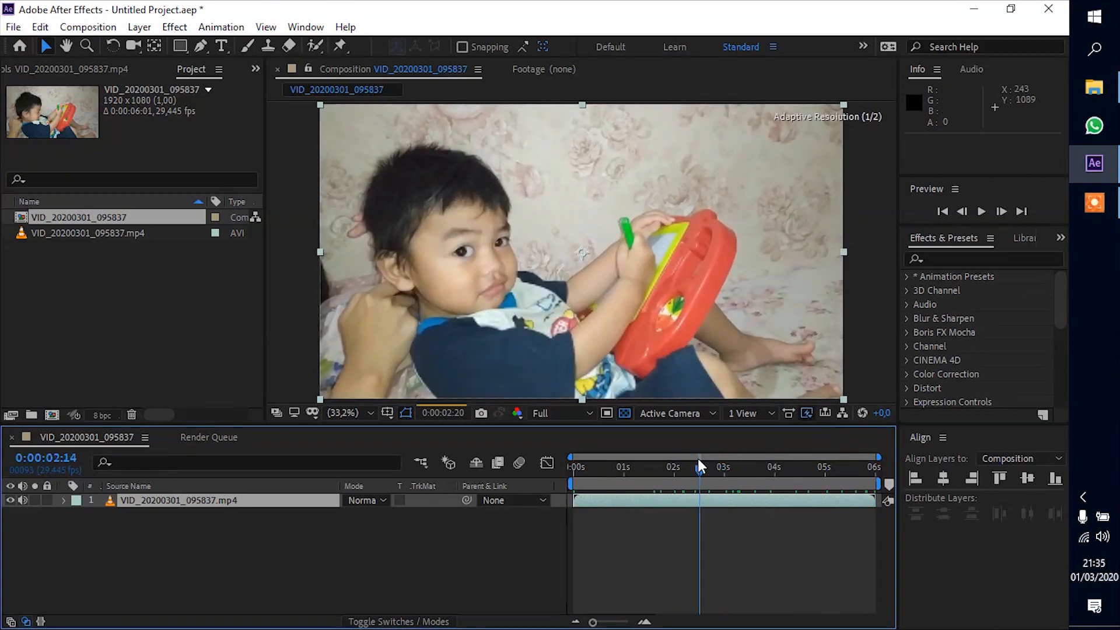
Set the work area from 0:00:01:24 to 0:00:05:08 and trim the composition to it.
key(b)
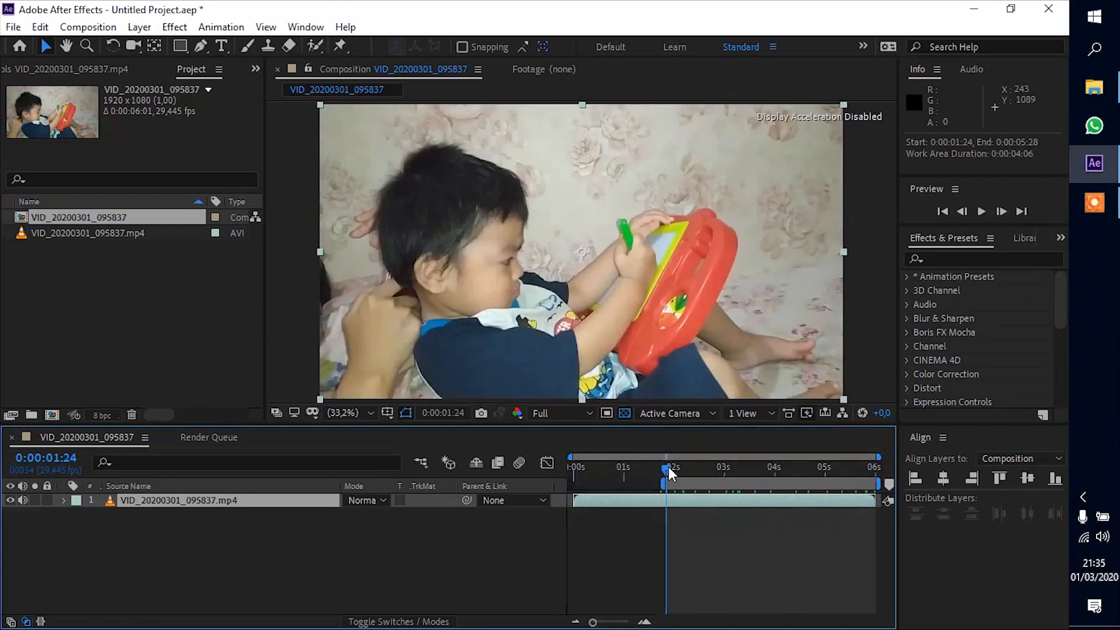
drag(665, 467, 840, 463)
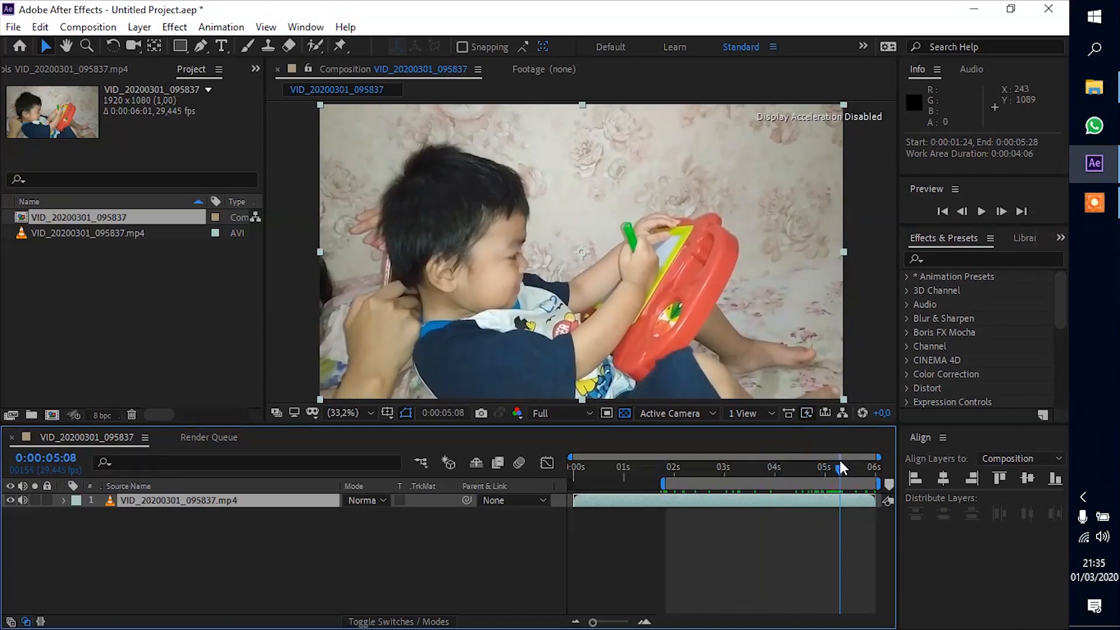
key(n)
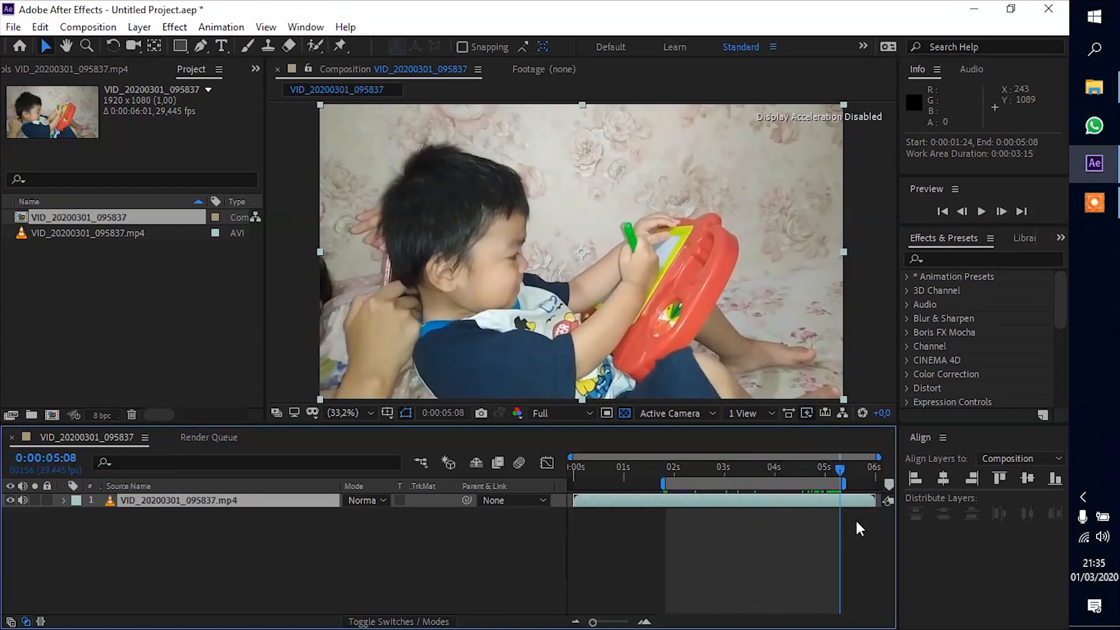
right_click(788, 485)
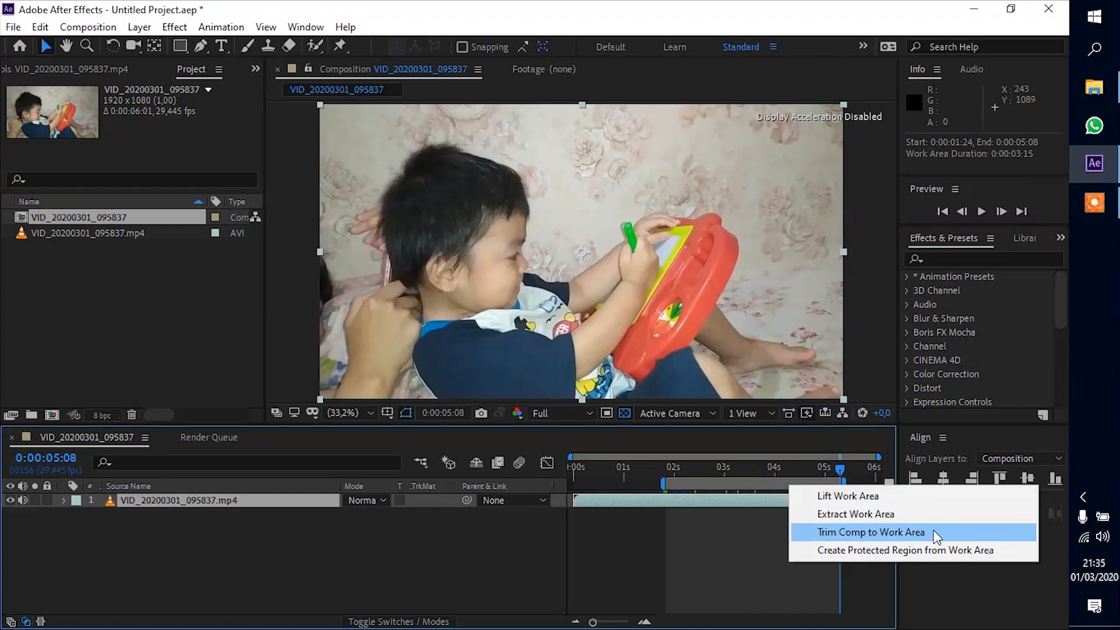
click(901, 534)
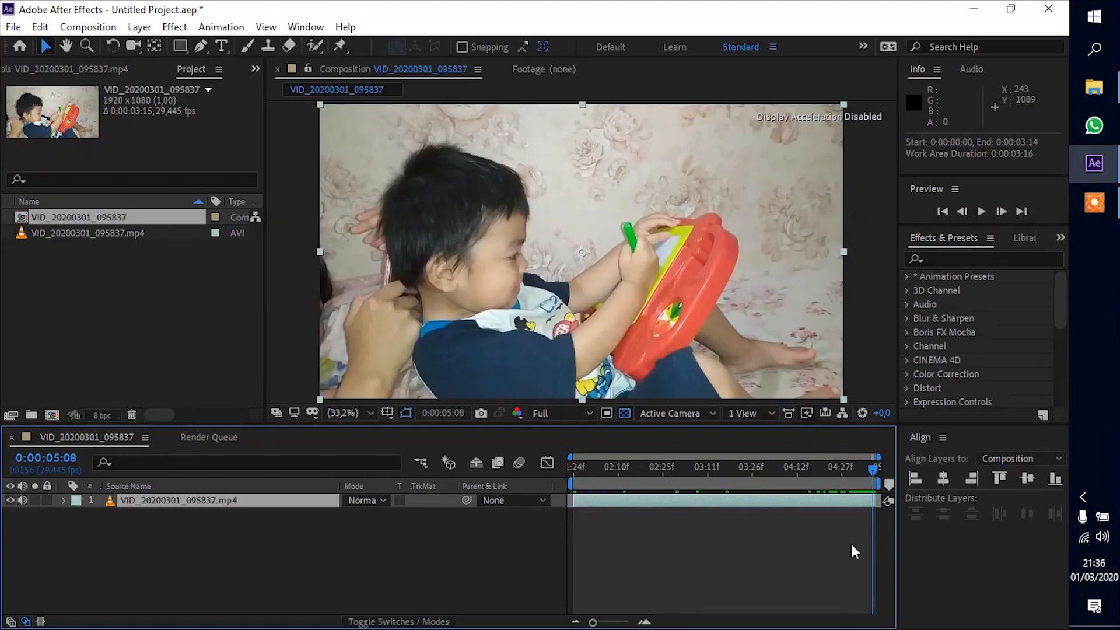
At 0:00:01:24, draw a closed Pen tool mask loosely around the child and the red board, extending past the frame's sides and lower edge.
drag(723, 467, 166, 517)
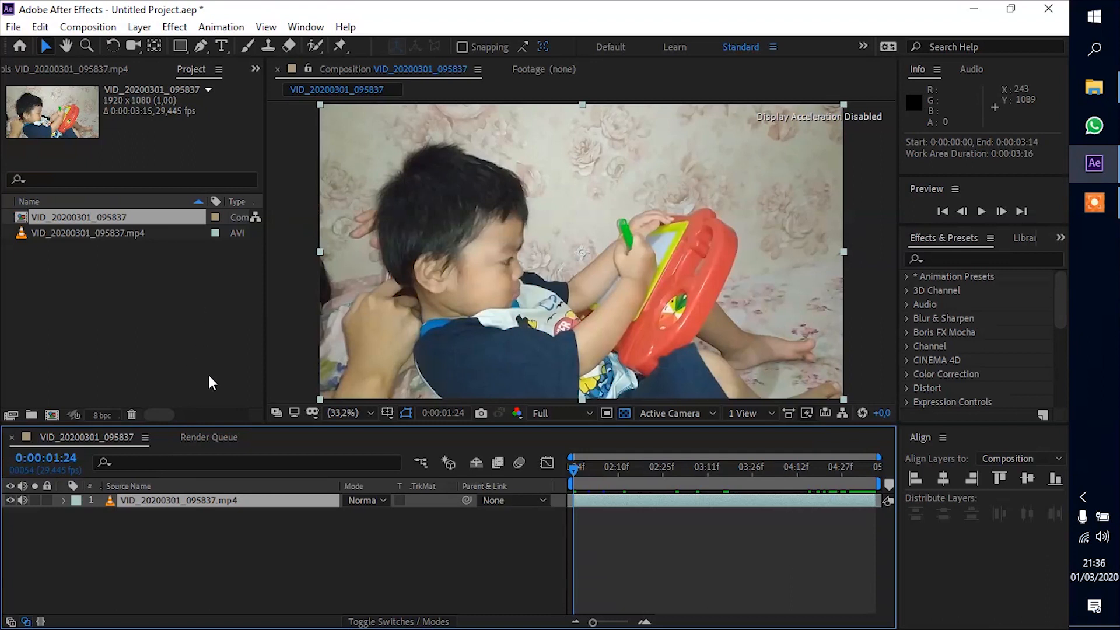
click(201, 47)
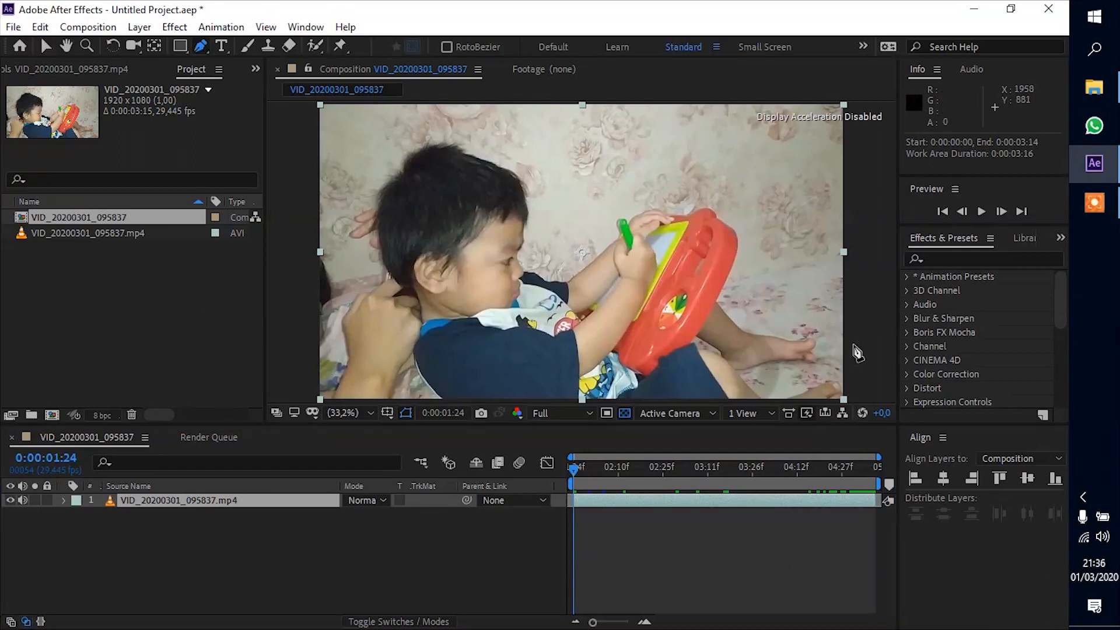
click(852, 330)
click(806, 324)
click(770, 326)
click(735, 307)
click(743, 254)
click(688, 194)
click(407, 137)
click(364, 267)
key(ctrl+z)
key(ctrl+z)
key(ctrl+z)
scroll(352, 190, down, 1)
click(327, 210)
click(321, 249)
click(315, 333)
click(602, 261)
Reveal the video layer's mask properties and set Mask 1's mode to Subtract.
click(205, 501)
key(m)
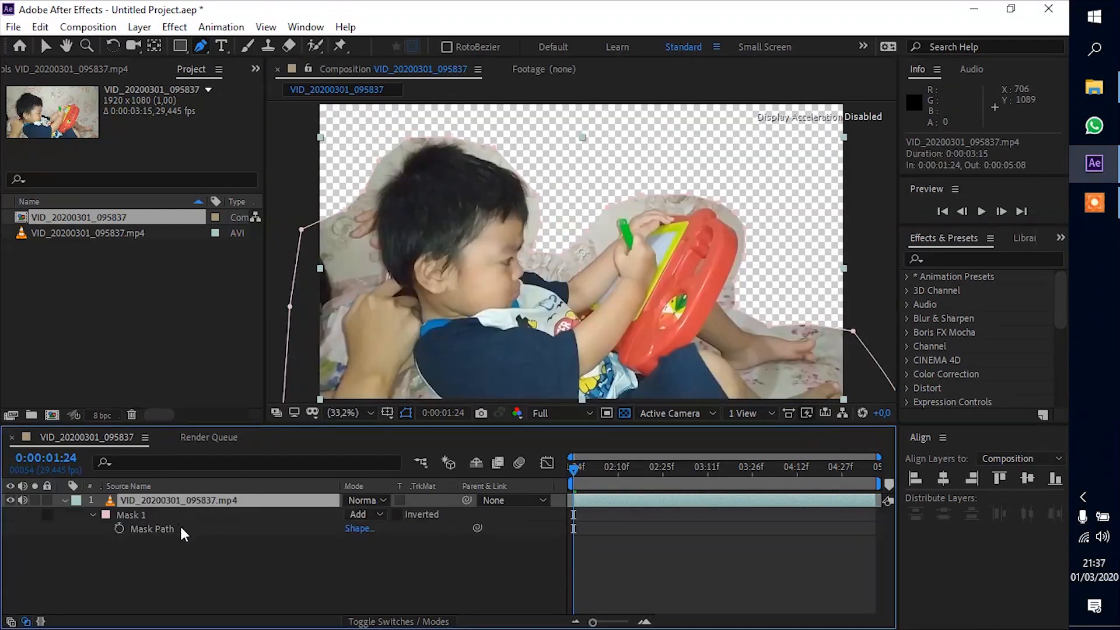
key(m)
key(m)
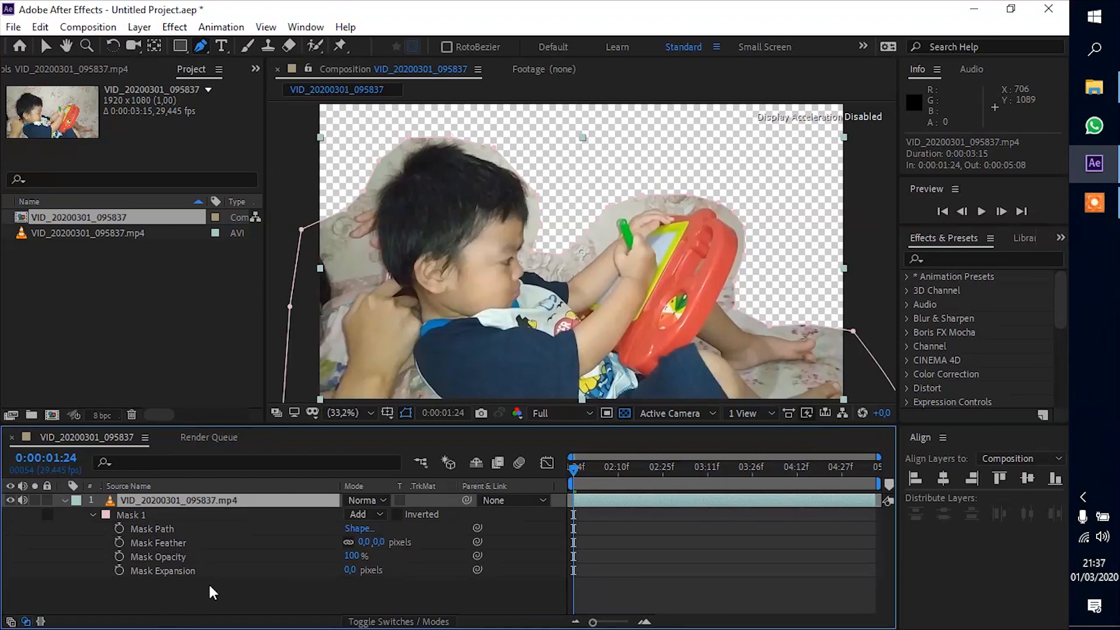
click(373, 515)
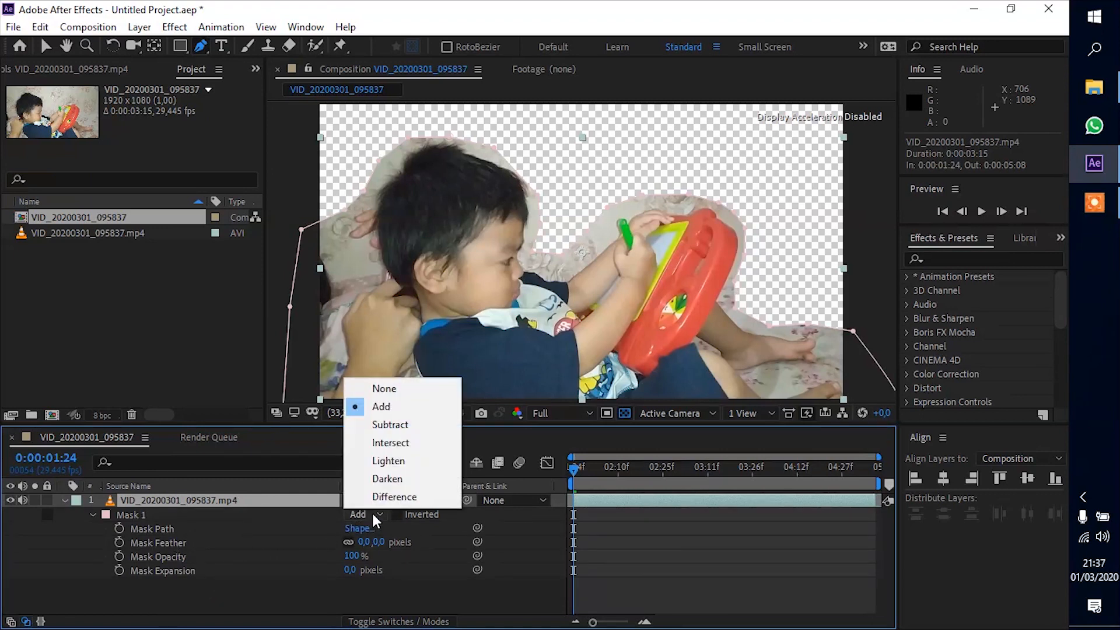
click(402, 425)
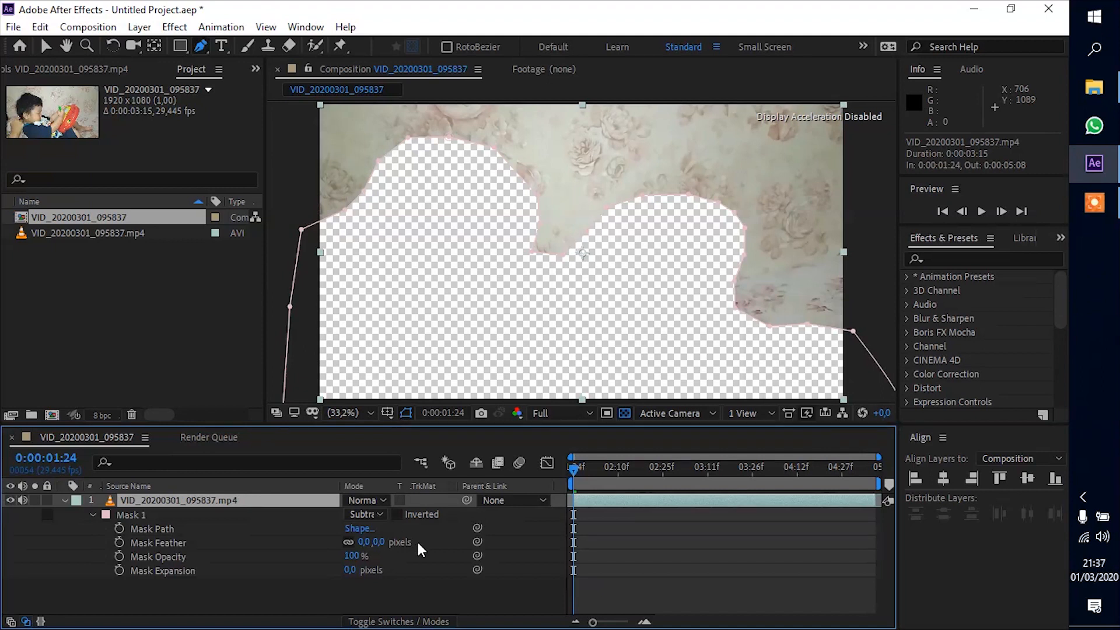
Undo the pre-compose and add a first Mask Path keyframe for Mask 1 at 0:00:03:16.
key(ctrl+z)
drag(573, 466, 723, 466)
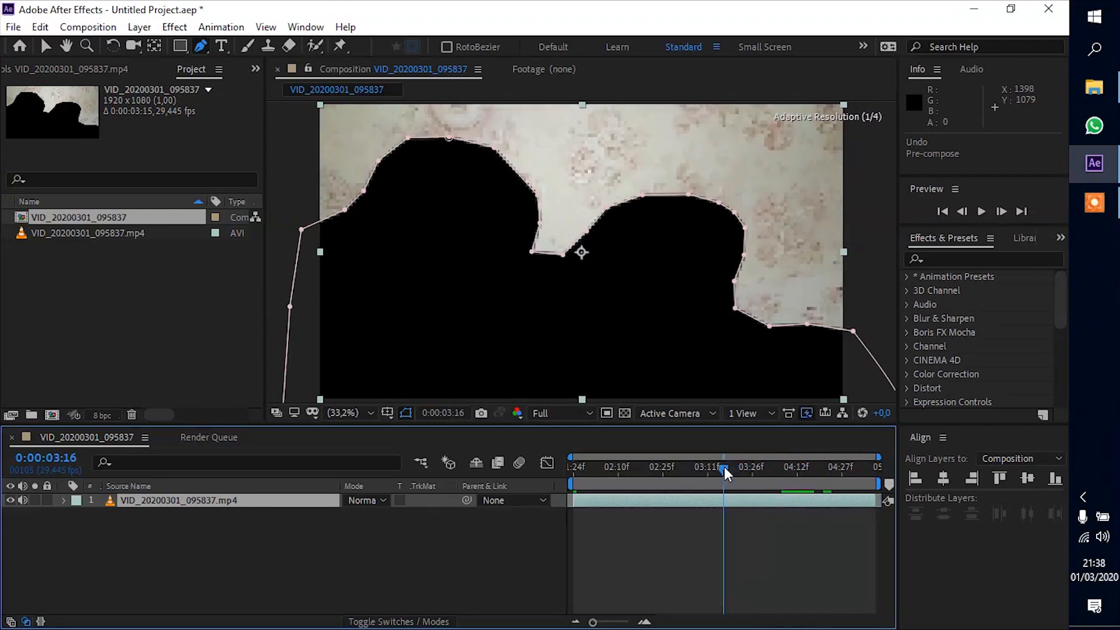
key(m)
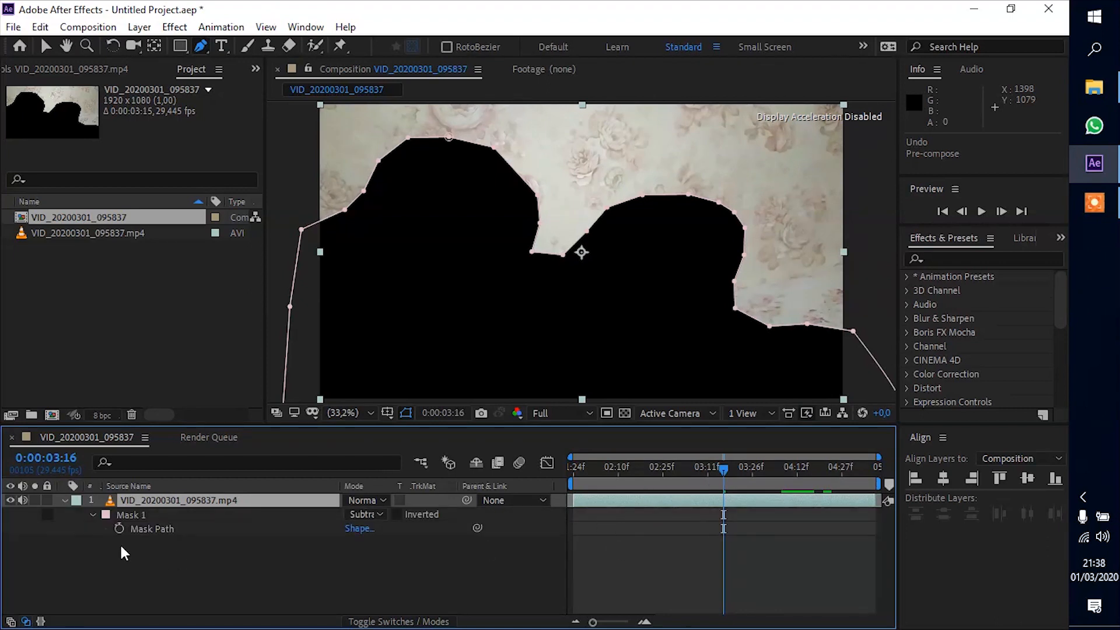
click(119, 528)
At 0:00:04:11, move the mask points behind the child's head outward to cover the exposed hair, and check the mask animation.
drag(722, 472, 795, 474)
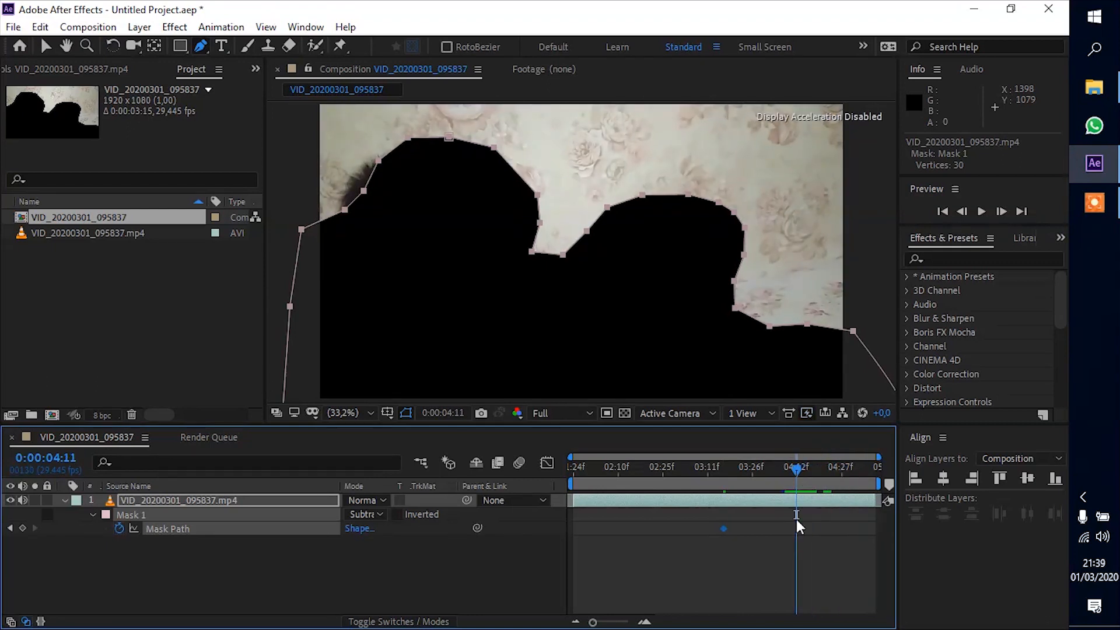
key(v)
key(a)
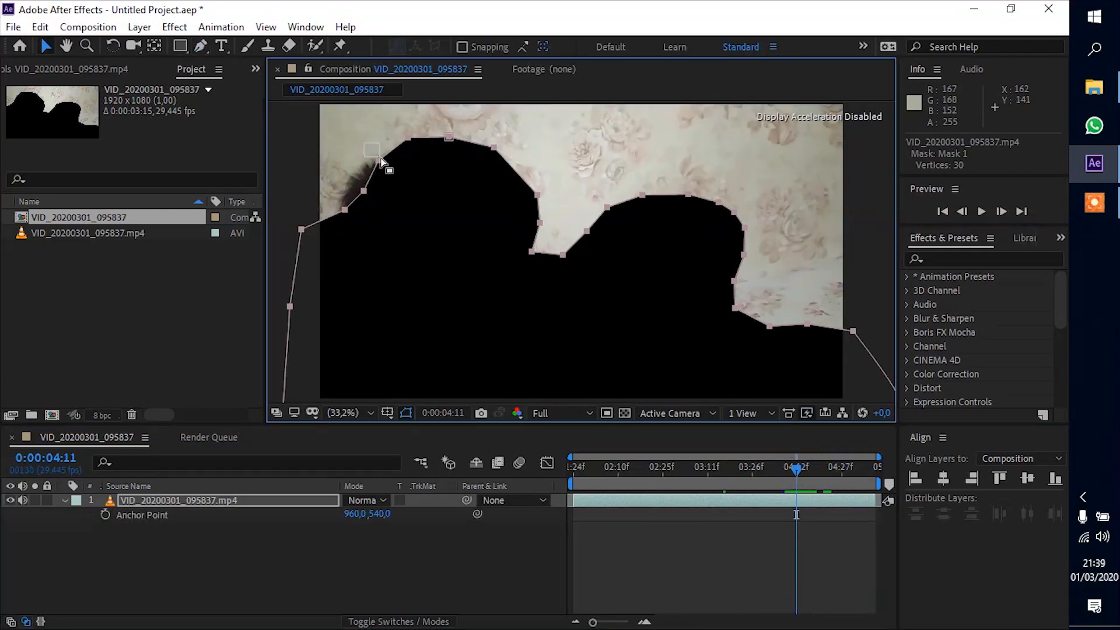
drag(380, 161, 383, 201)
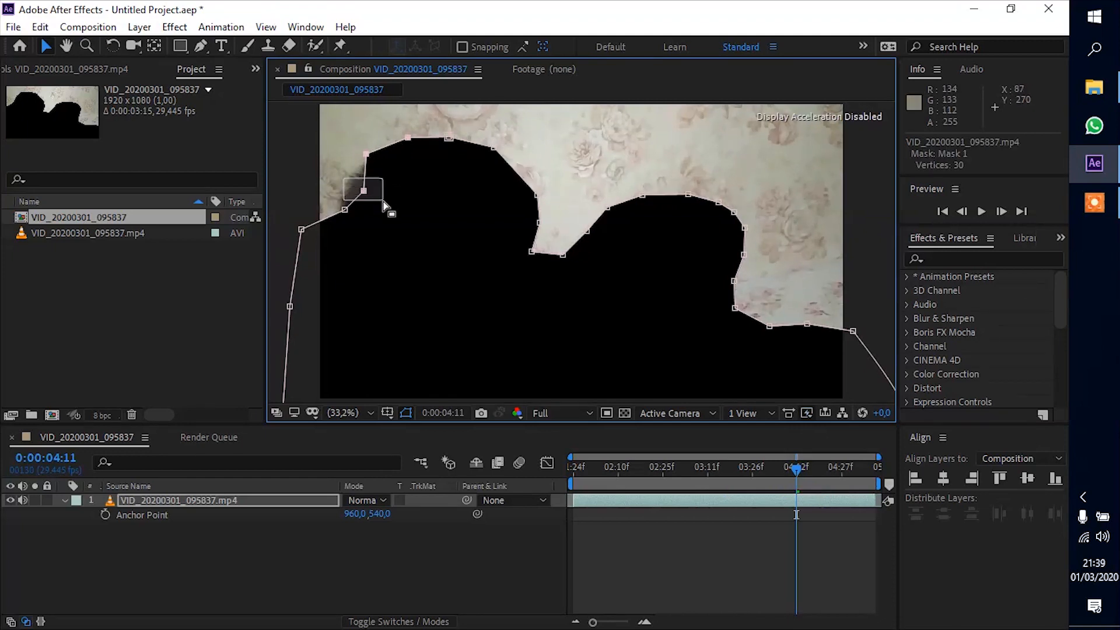
drag(383, 201, 335, 181)
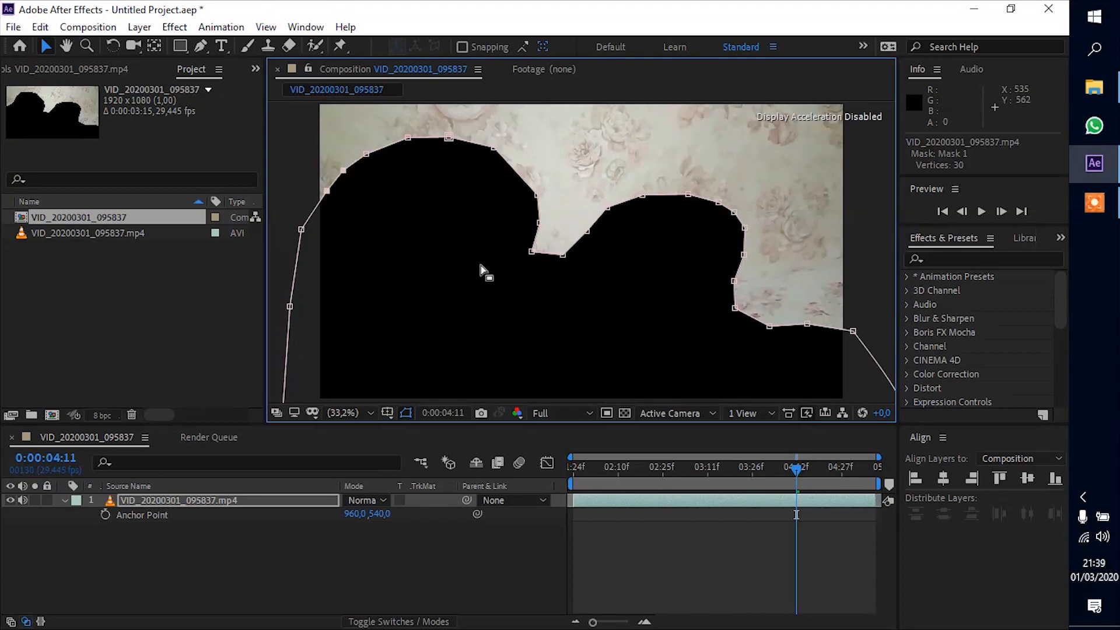
key(m)
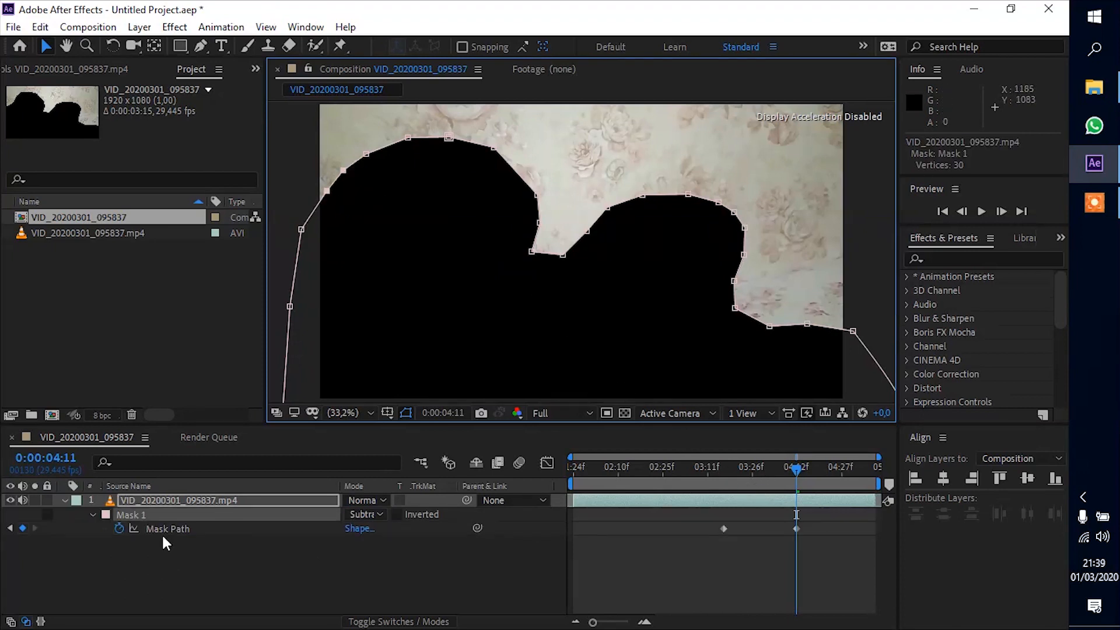
click(794, 472)
mouse_move(795, 475)
mouse_down()
mouse_move(716, 487)
mouse_move(799, 485)
mouse_move(778, 485)
mouse_up()
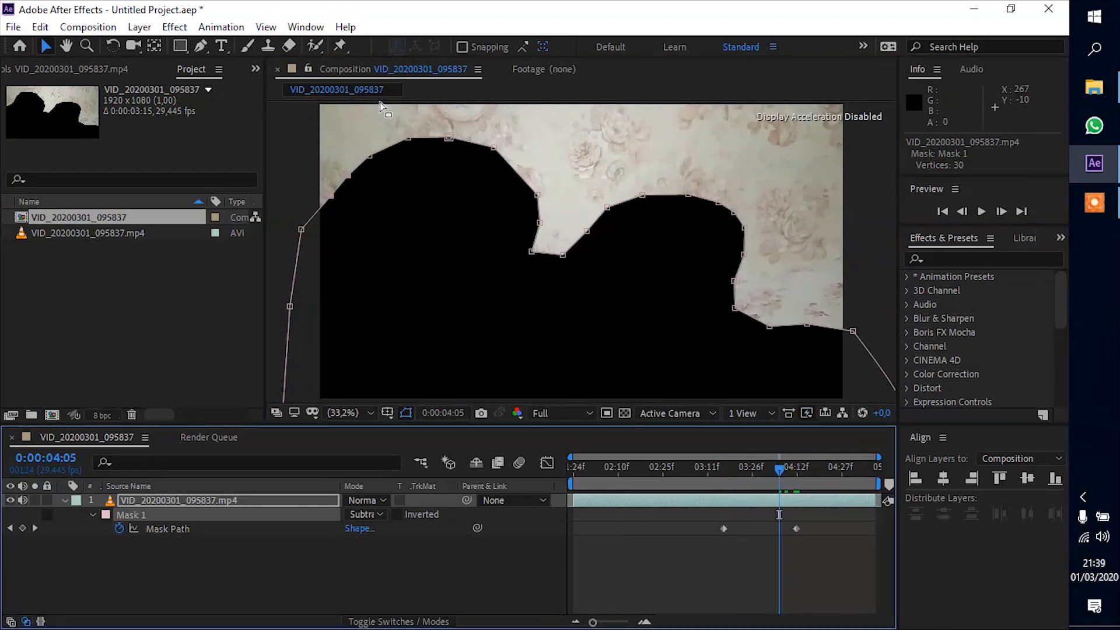
Pre-compose the masked video layer as VID_20200301_095837.mp4 Comp 1, moving all attributes into the new composition.
right_click(157, 500)
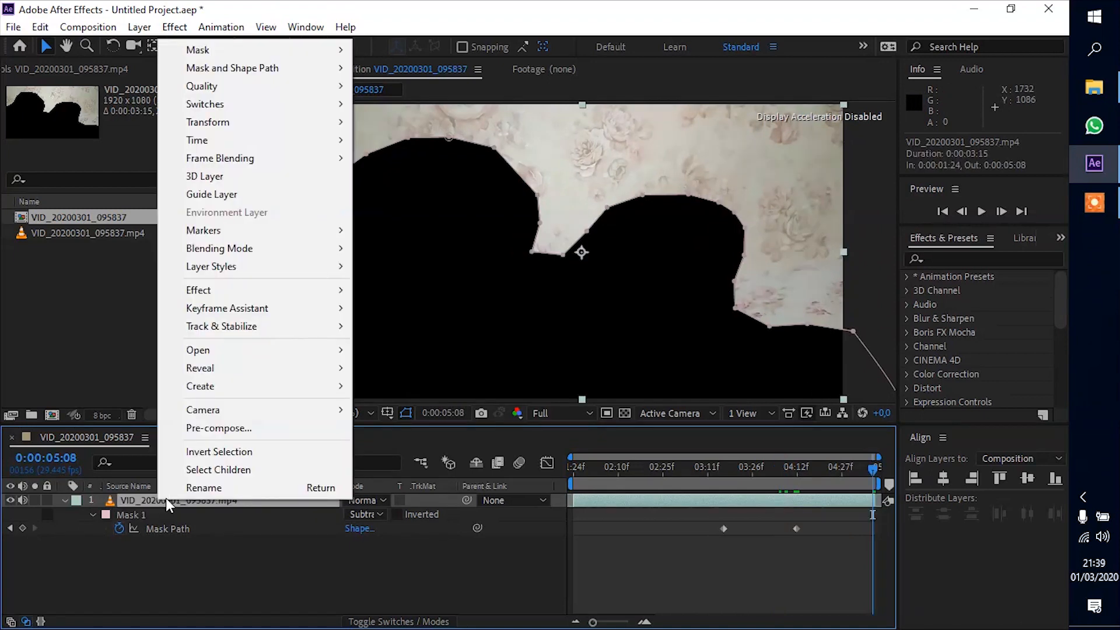
click(232, 428)
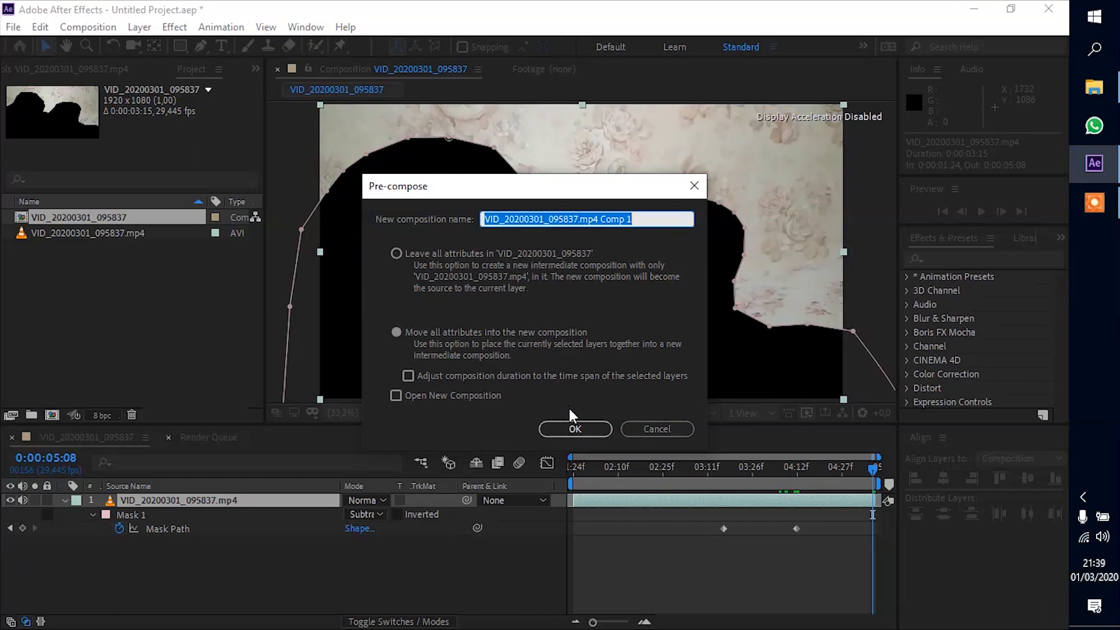
click(577, 431)
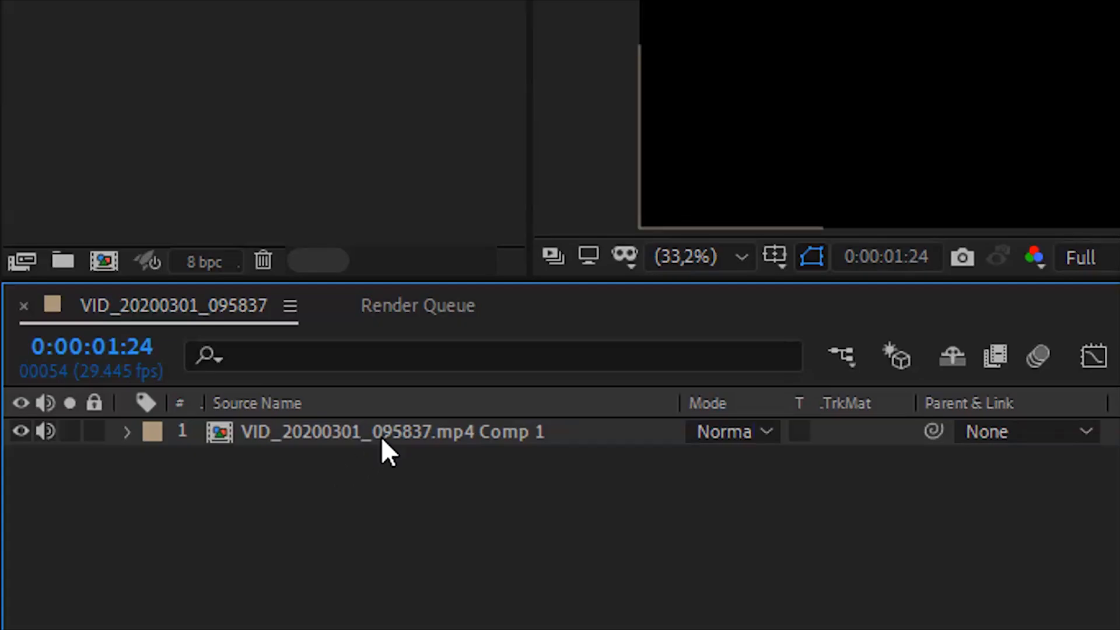
Run Track Camera on the pre-composed layer VID_20200301_095837.mp4 Comp 1.
right_click(194, 500)
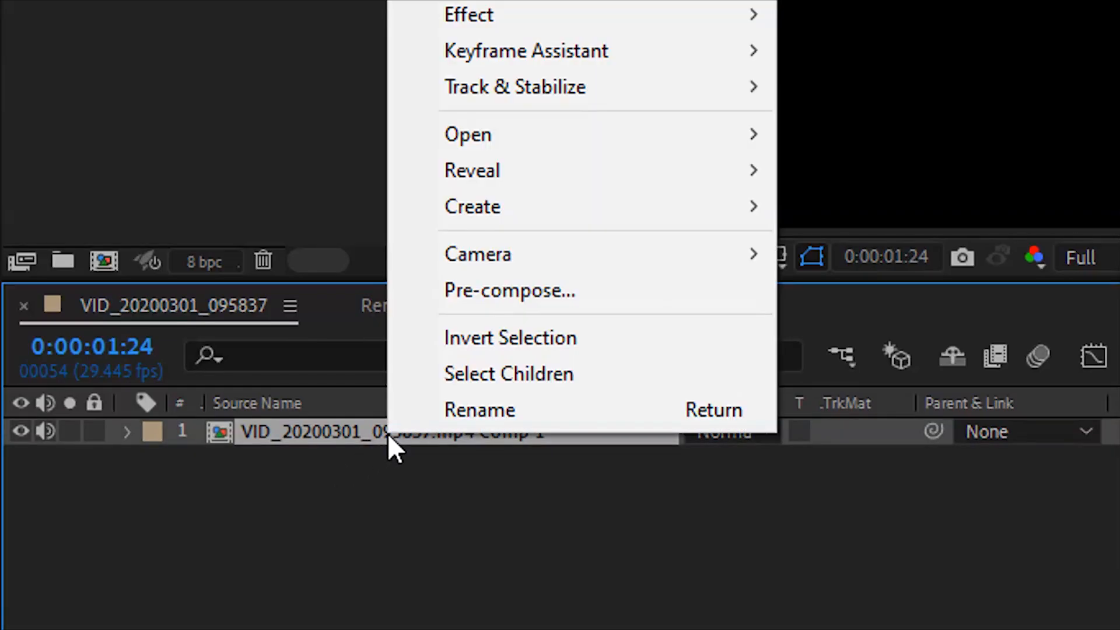
mouse_move(558, 93)
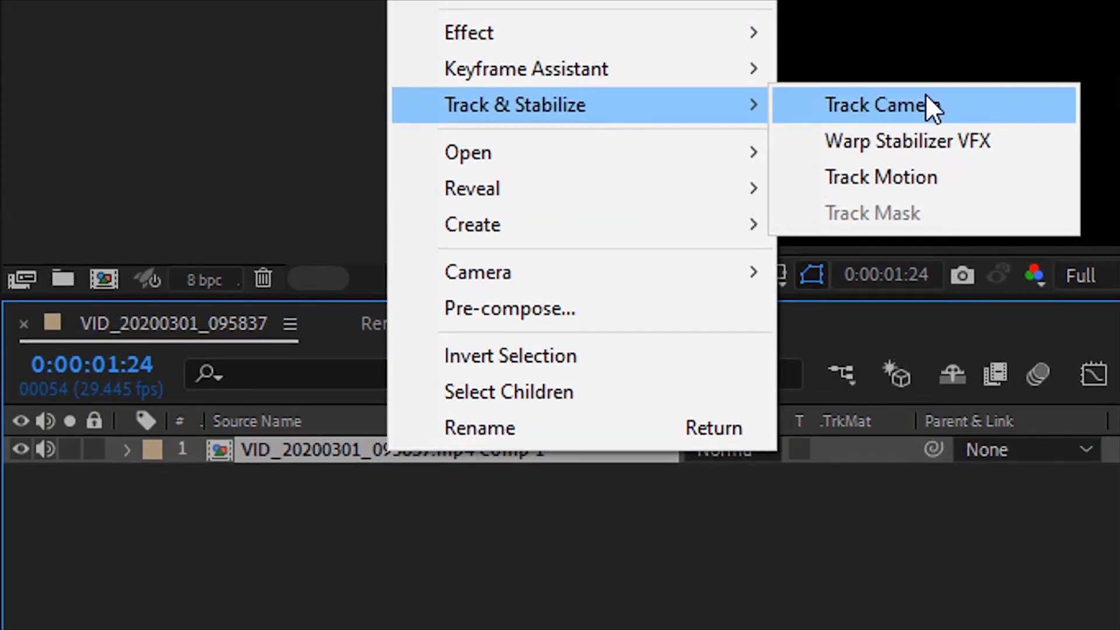
click(924, 101)
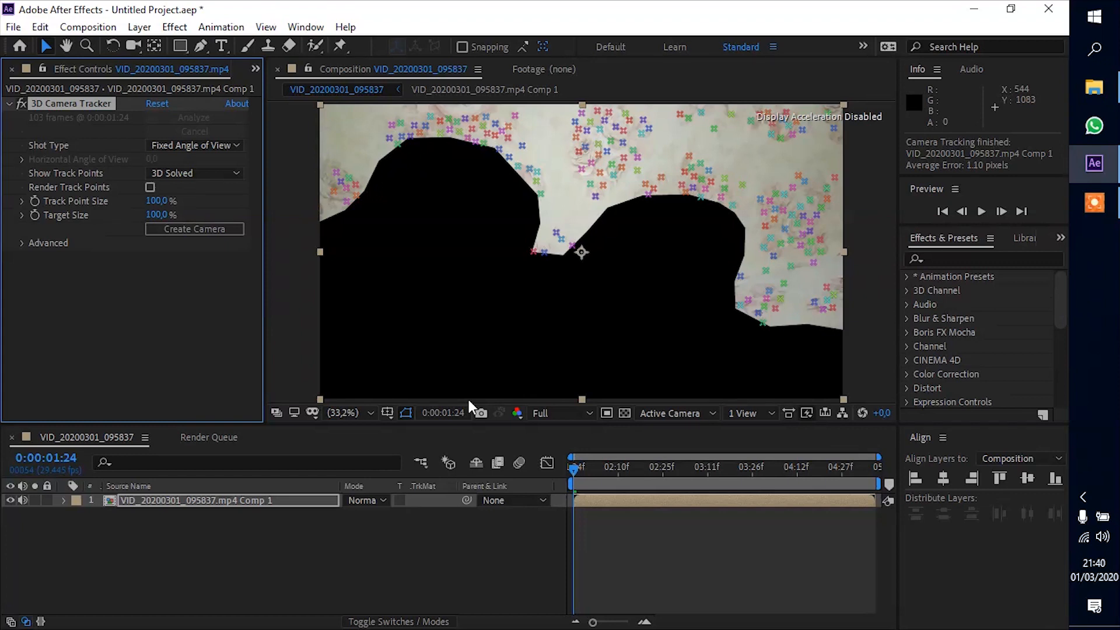
Open the pre-composition and set Mask 1's mode to None on its video layer.
double_click(111, 499)
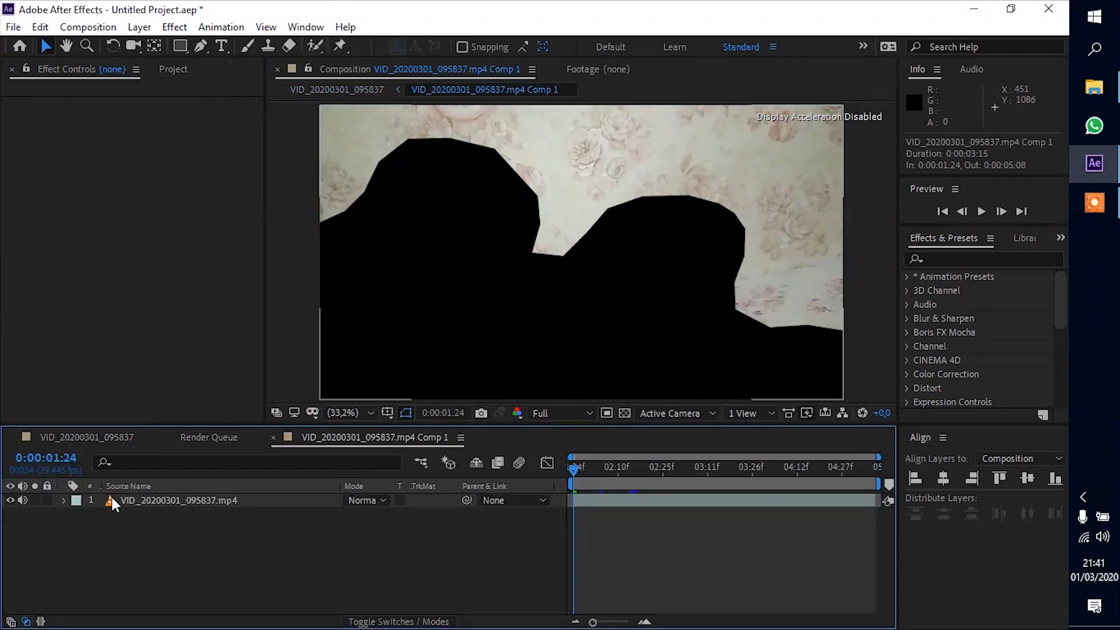
click(190, 500)
key(m)
key(m)
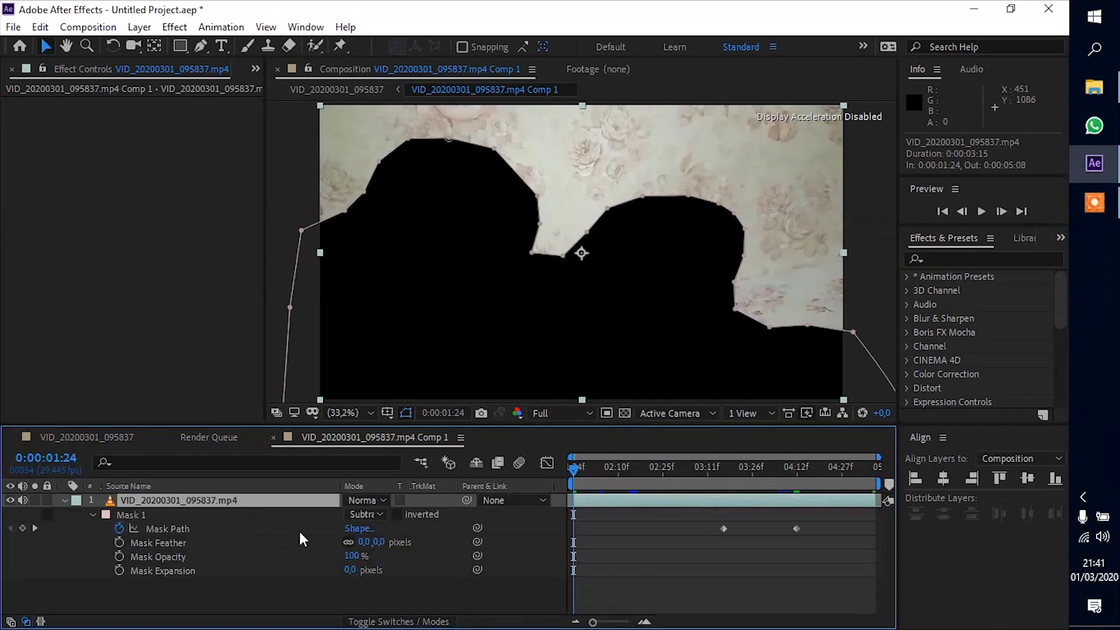
click(376, 514)
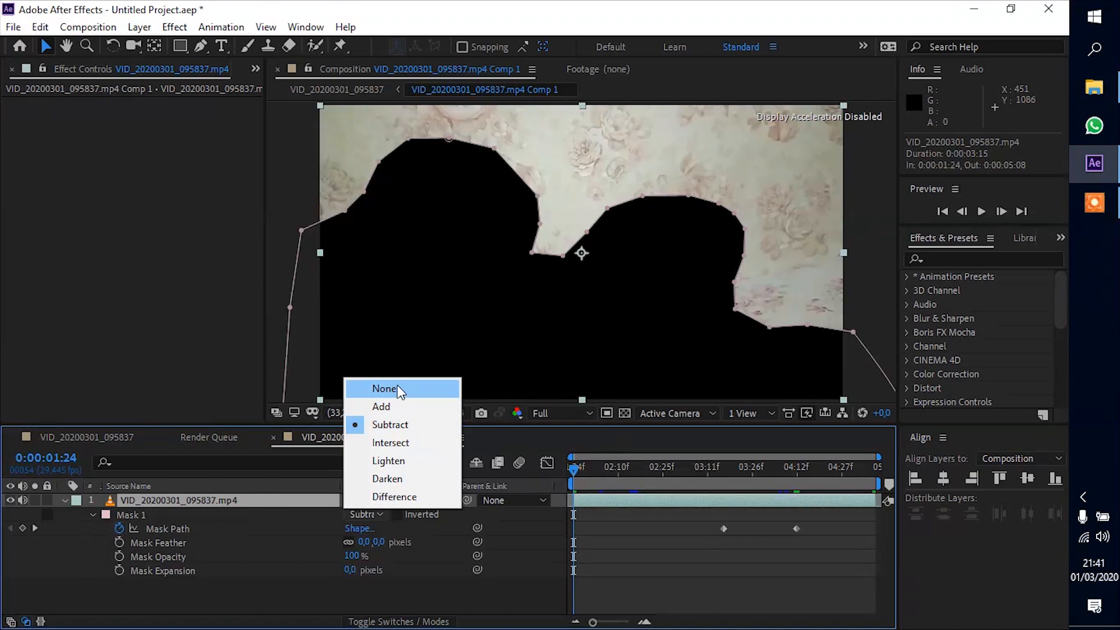
click(397, 386)
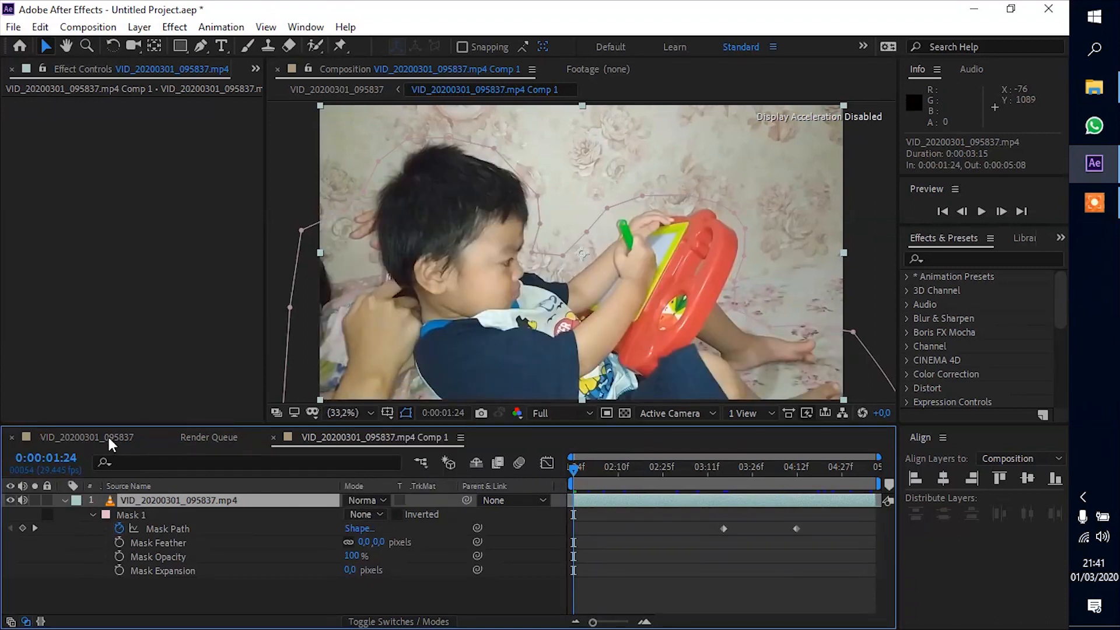
Return to the main composition VID_20200301_095837.
key(Tab)
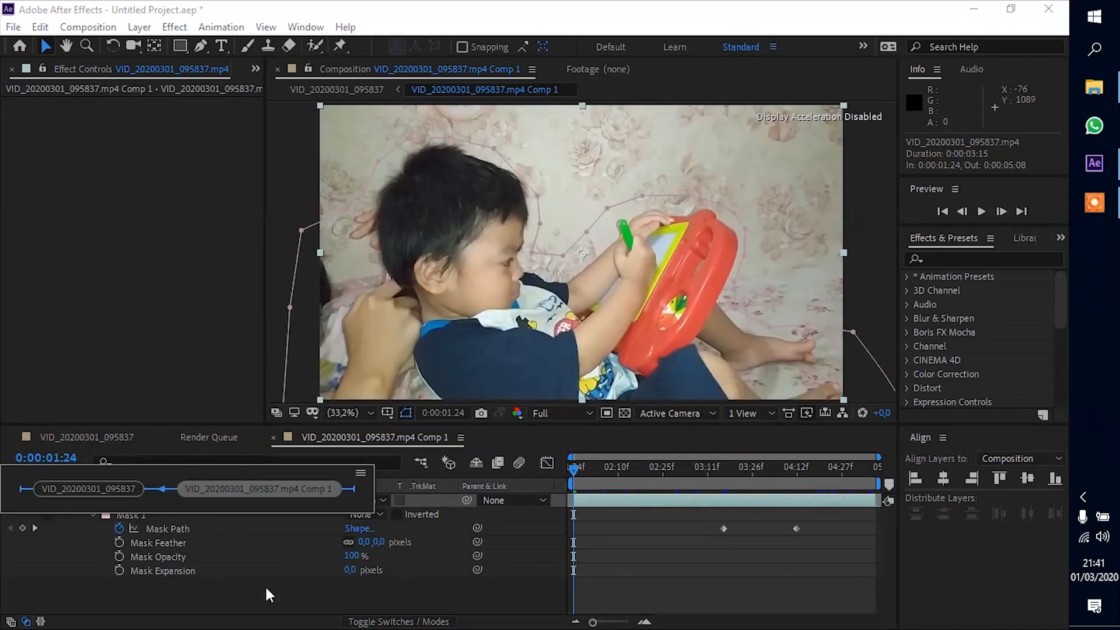
key(Escape)
key(Tab)
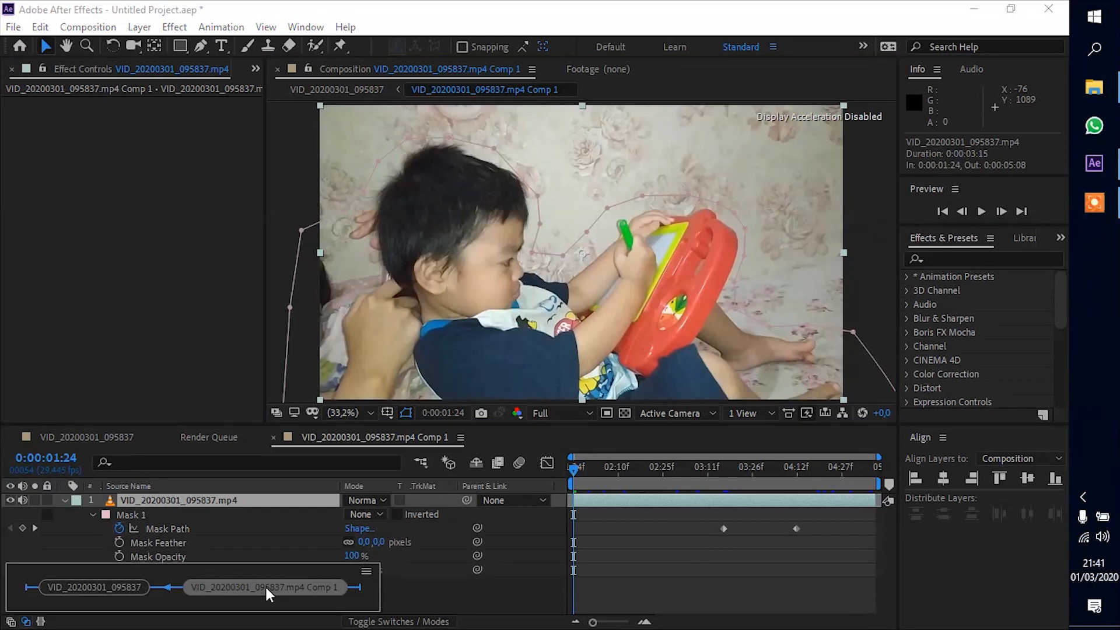
key(Left)
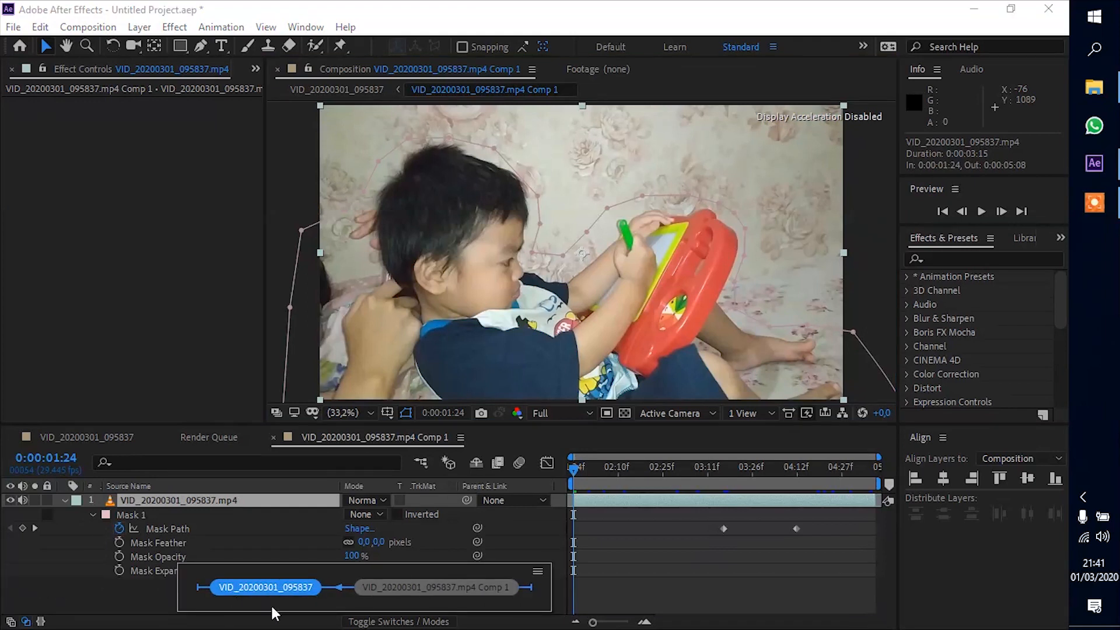
click(264, 586)
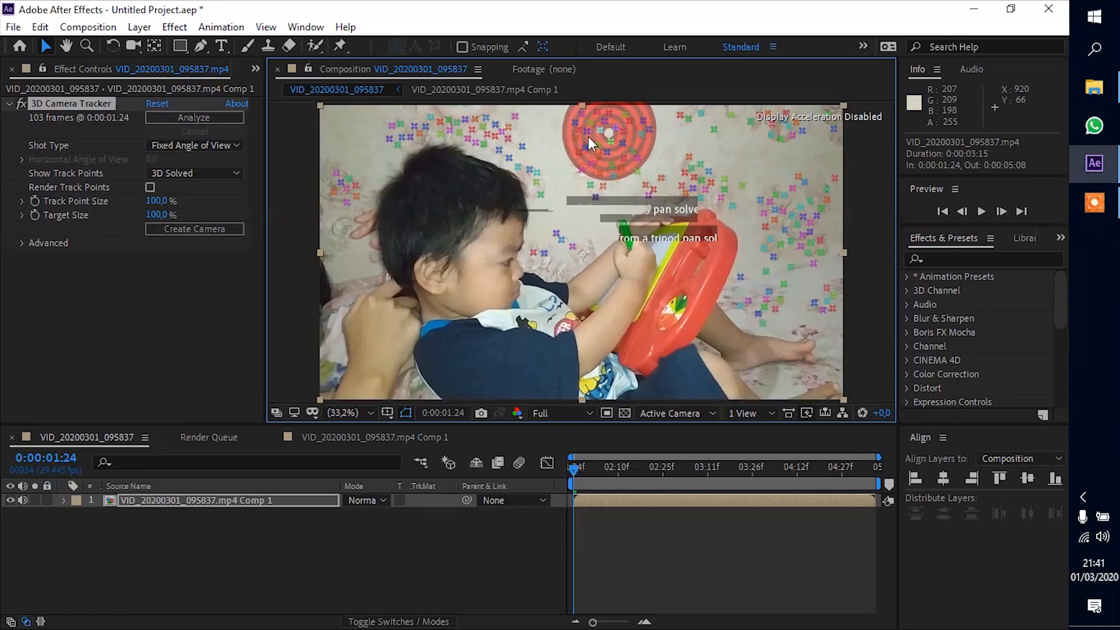
Create a solid and camera from a 3D Camera Tracker point on the wall just above the red toy.
key(ctrl+t)
click(148, 509)
click(148, 500)
click(99, 103)
key(v)
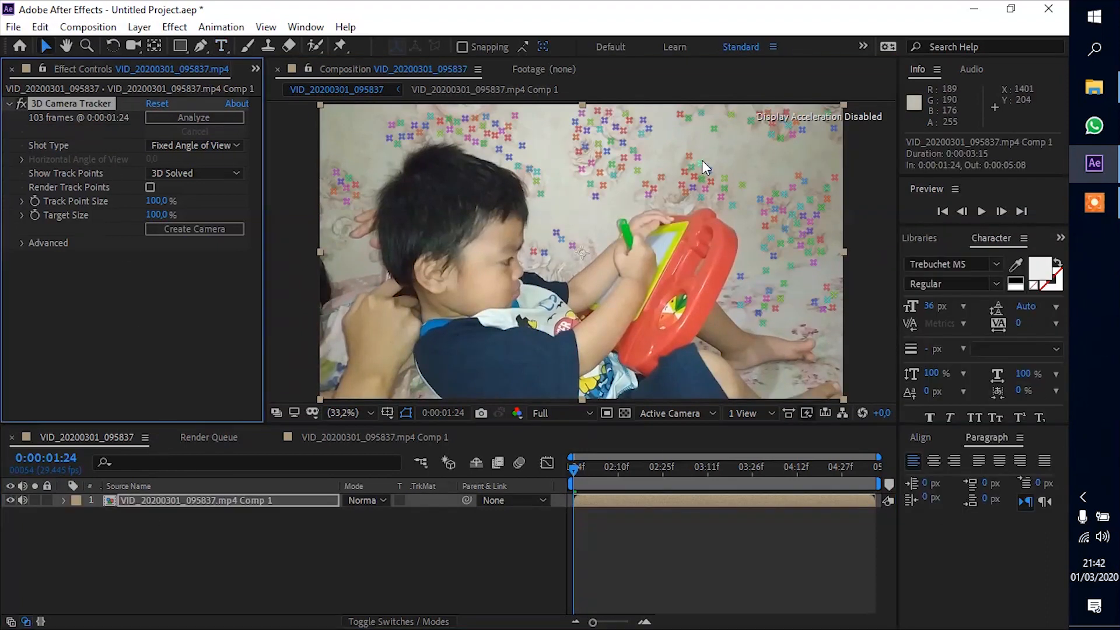
right_click(701, 160)
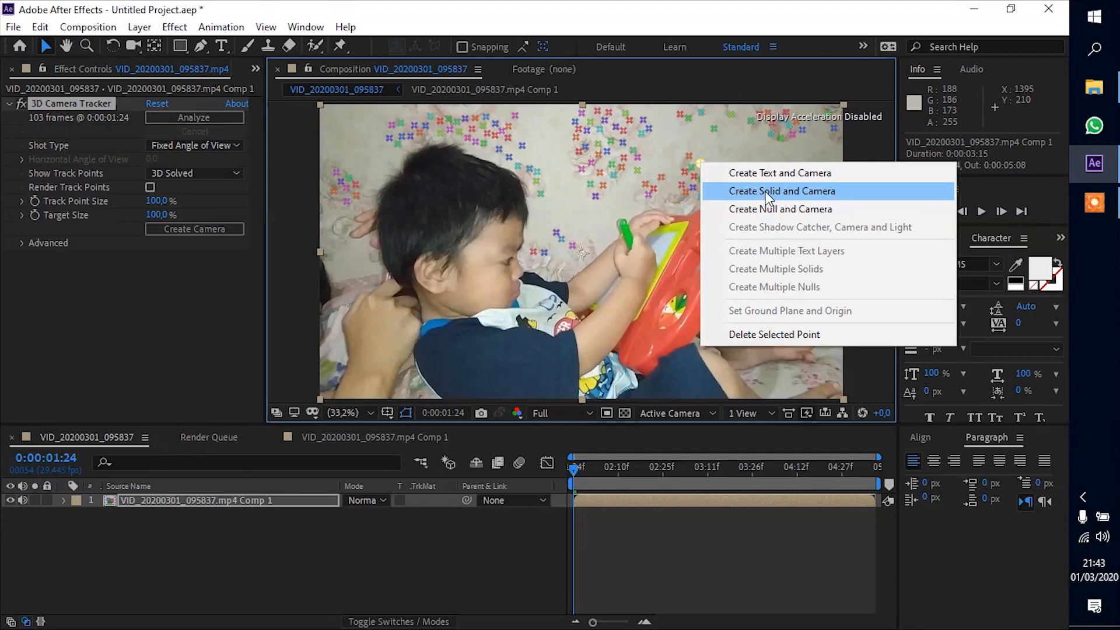
click(765, 191)
Scale Track Solid 1 uniformly to about 2233% and lower it to a Y position of about 400.
scroll(765, 191, up, 3)
key(s)
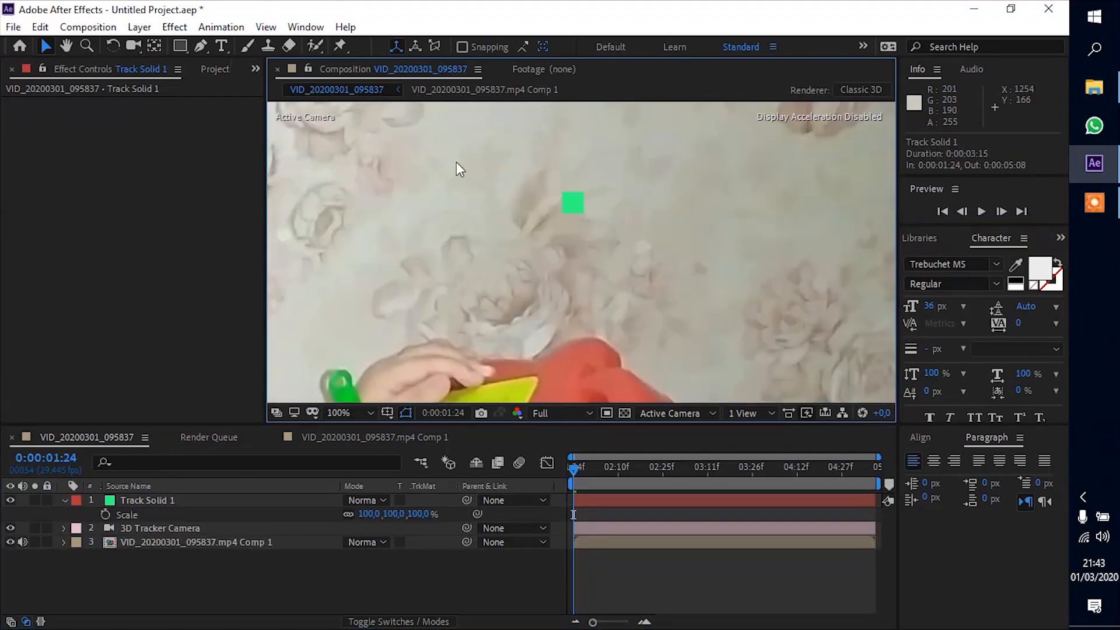
click(573, 202)
drag(563, 193, 392, 138)
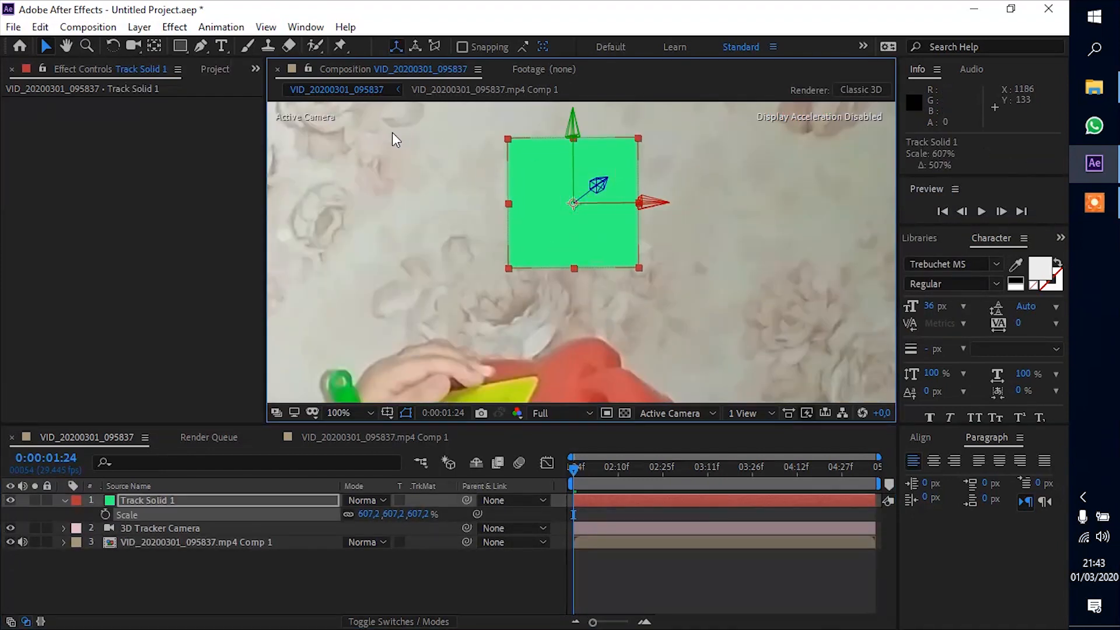
scroll(392, 138, down, 4)
drag(636, 246, 633, 269)
key(ctrl+z)
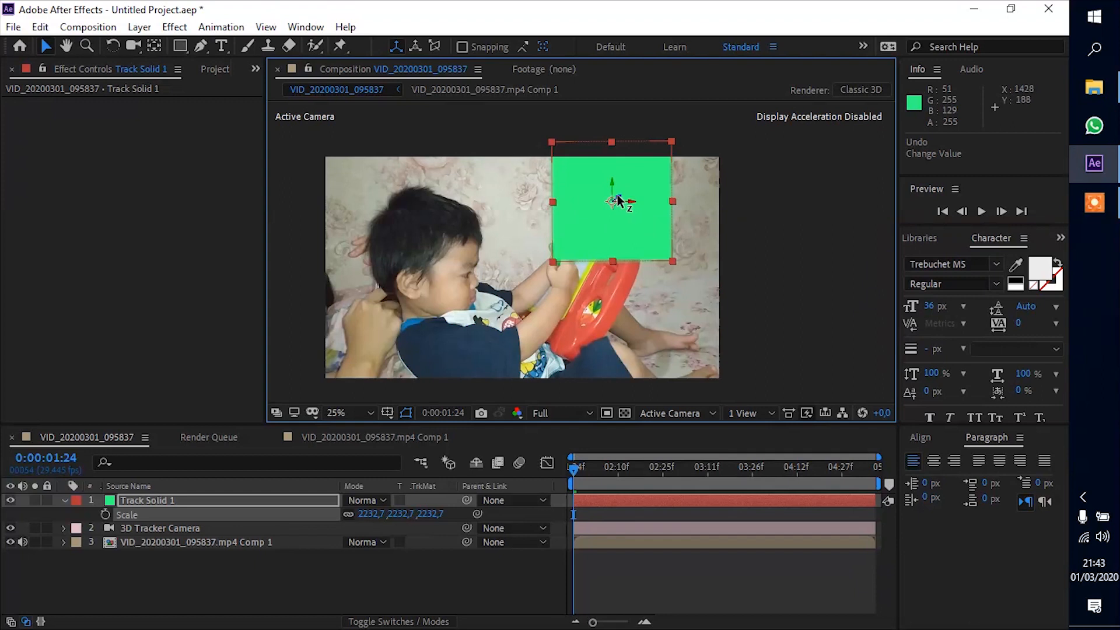
drag(613, 191, 438, 286)
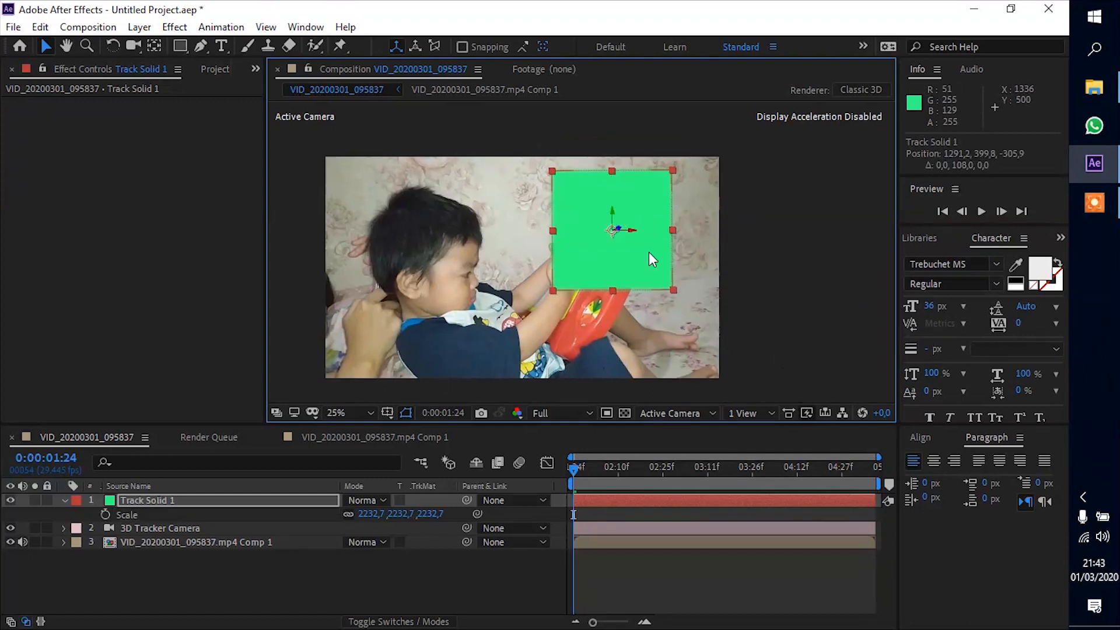
Find the Grid effect and apply it to Track Solid 1.
click(1060, 238)
click(1020, 253)
click(1000, 258)
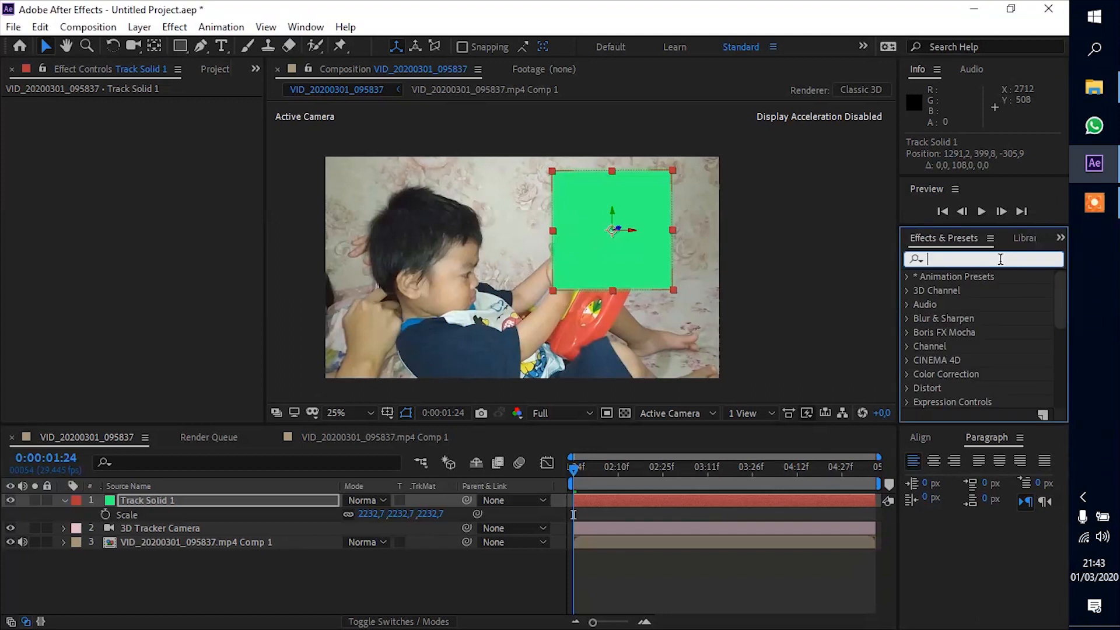
text(grid)
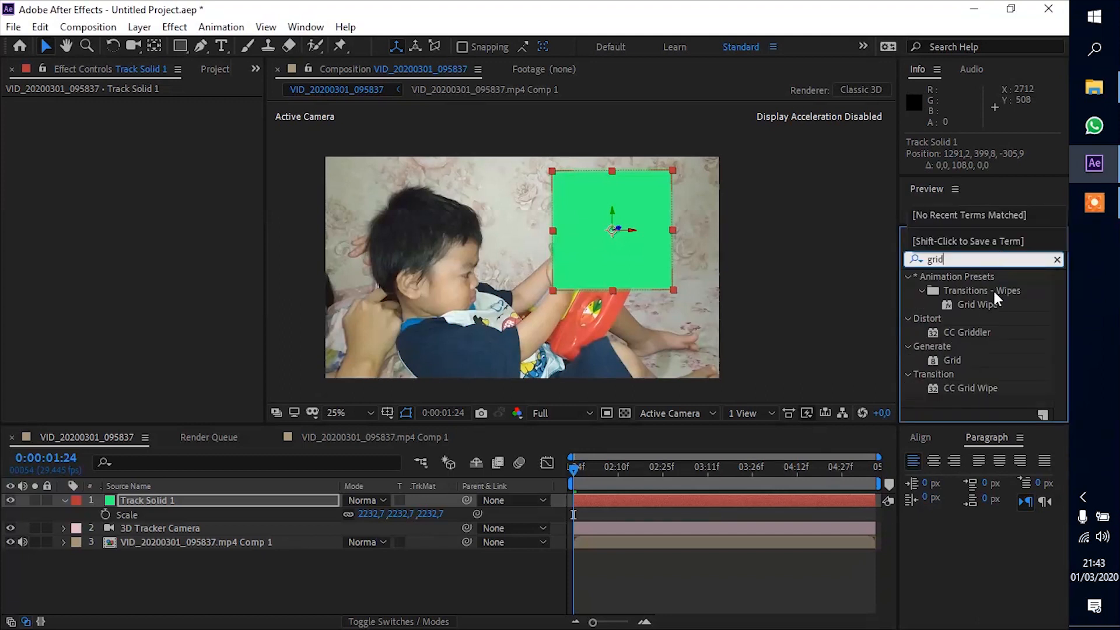
drag(953, 360, 154, 497)
Set the Grid effect's Border to 0,5 on Track Solid 1.
click(150, 188)
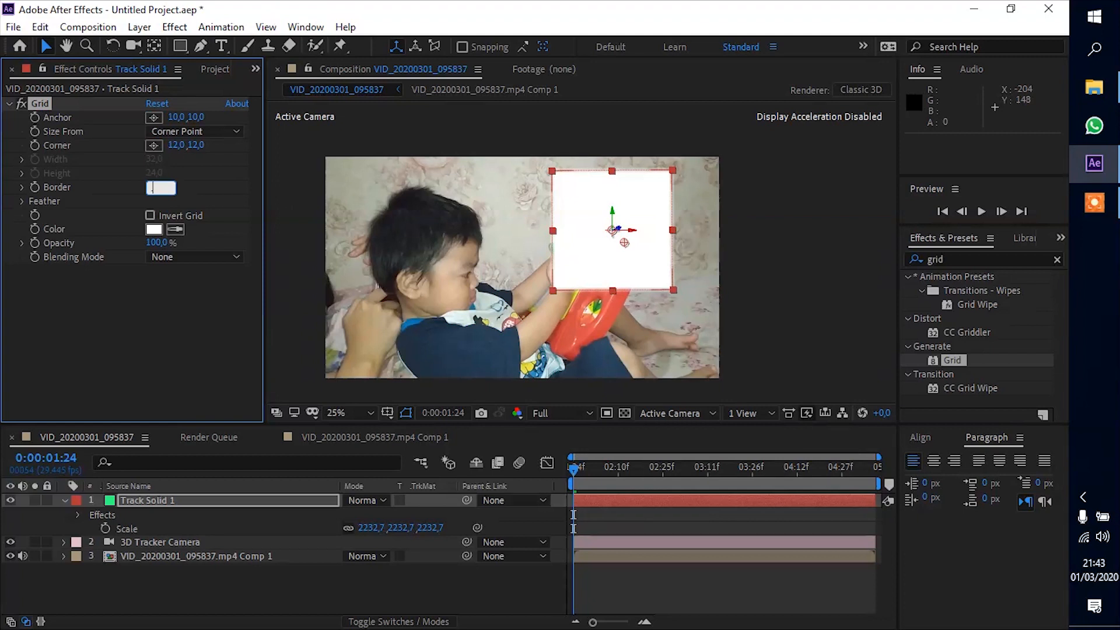
key(Return)
click(152, 185)
text(0,5)
key(Return)
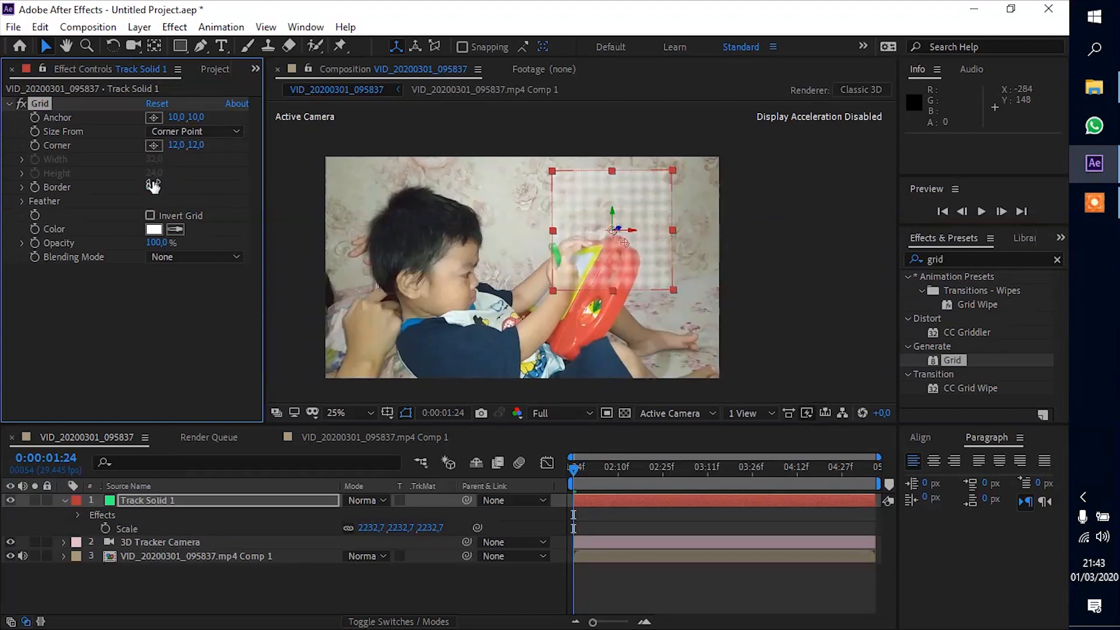
Rotate Track Solid 1 about its Z axis to an orientation of about 345,7°.
scroll(671, 241, up, 1)
key(h)
drag(676, 240, 662, 254)
drag(375, 253, 402, 287)
key(v)
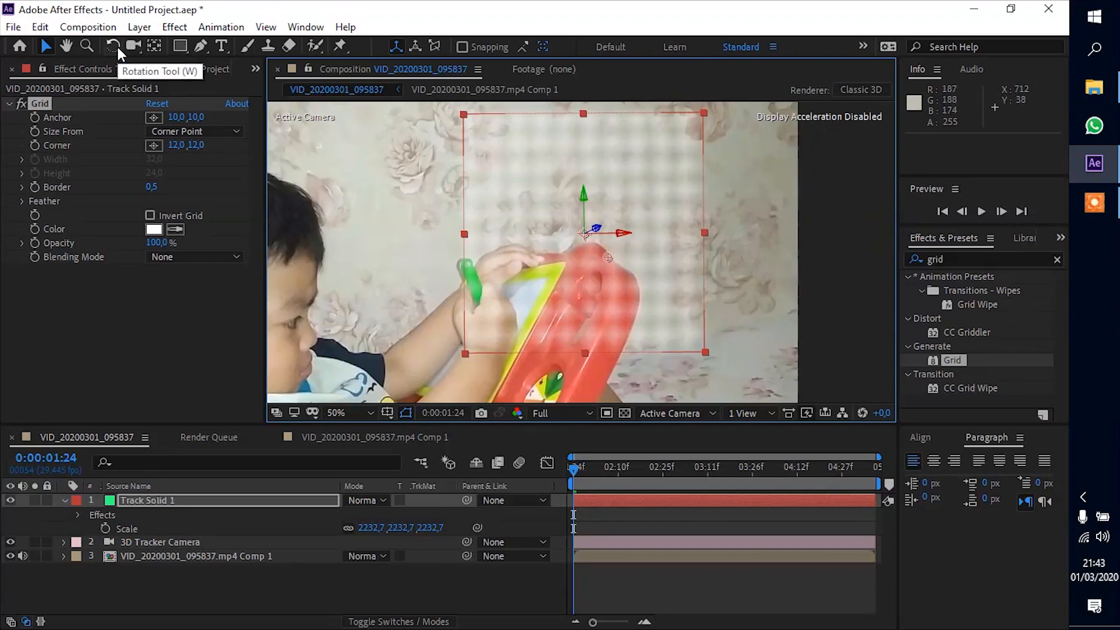
key(q)
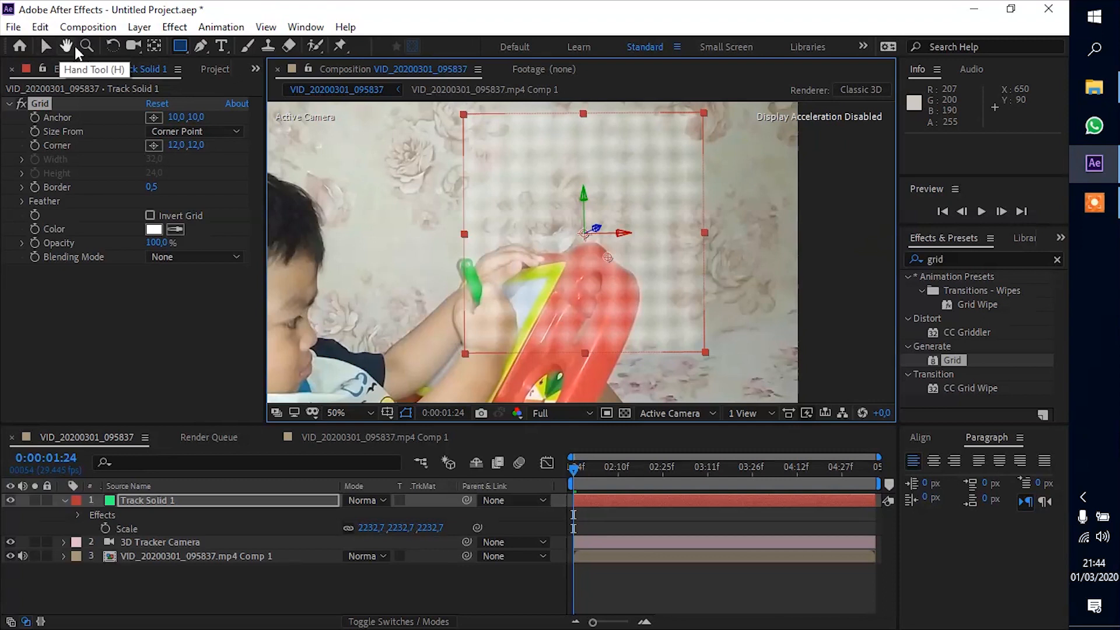
click(112, 46)
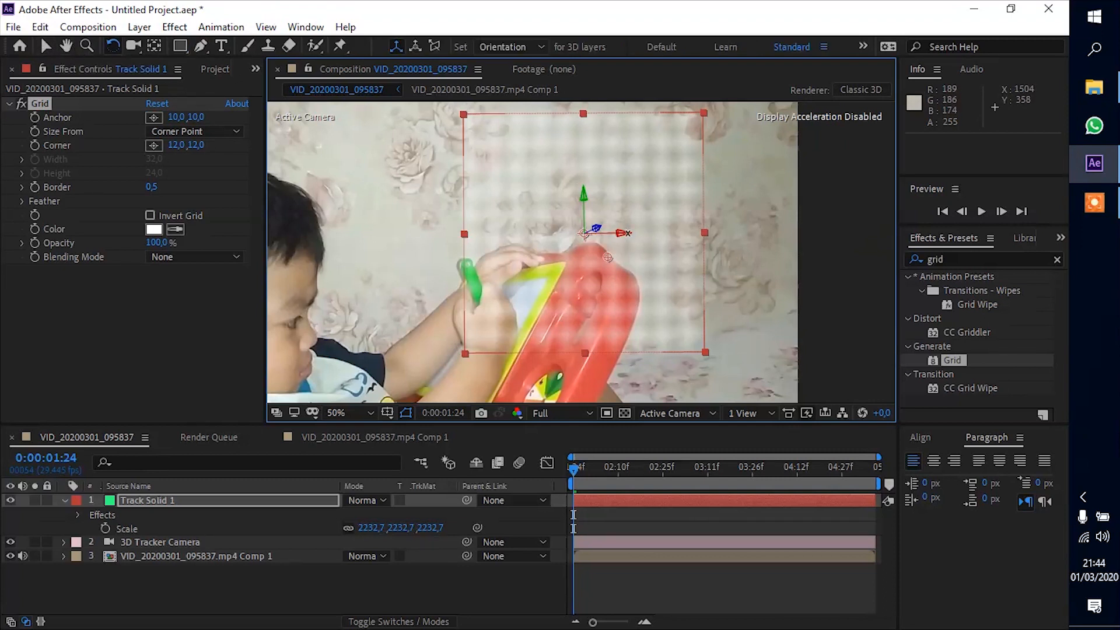
drag(623, 233, 662, 230)
drag(660, 230, 616, 259)
key(ctrl+z)
key(ctrl+z)
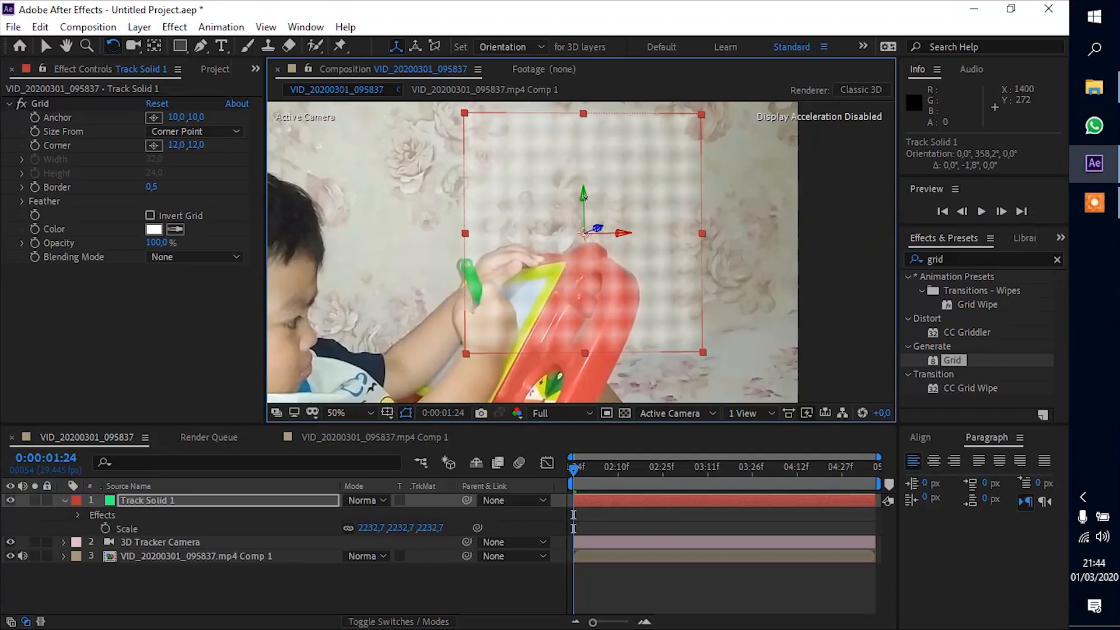
drag(598, 229, 601, 232)
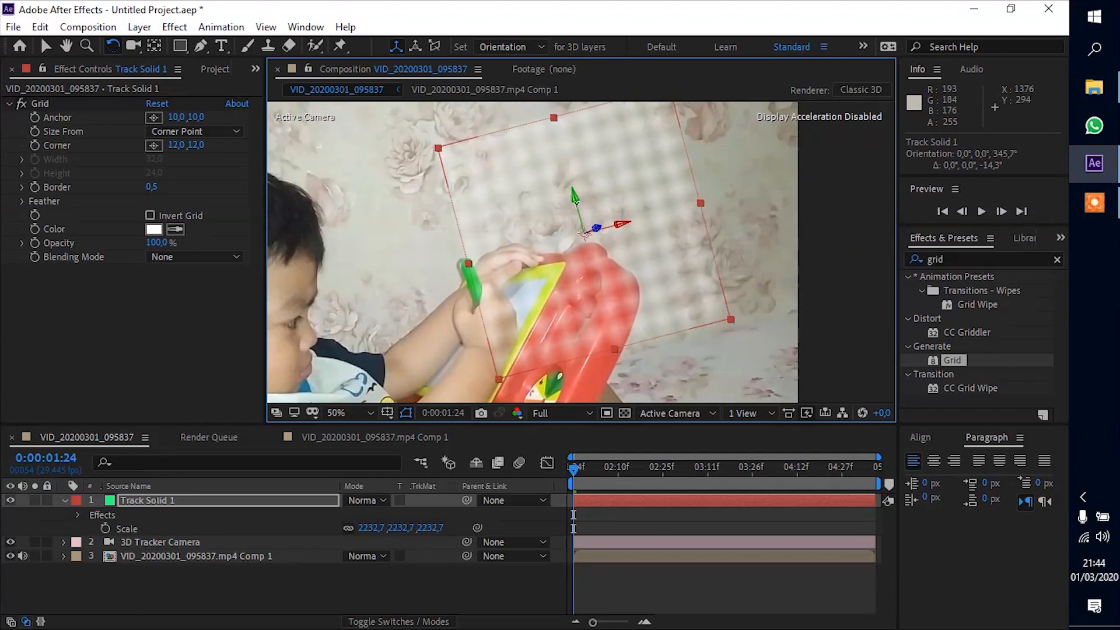
Stretch Track Solid 1 across the wall to about 12571% wide and 6565% high, and move it to about 1194,5, 19,5.
key(v)
drag(574, 194, 576, 204)
scroll(607, 211, down, 4)
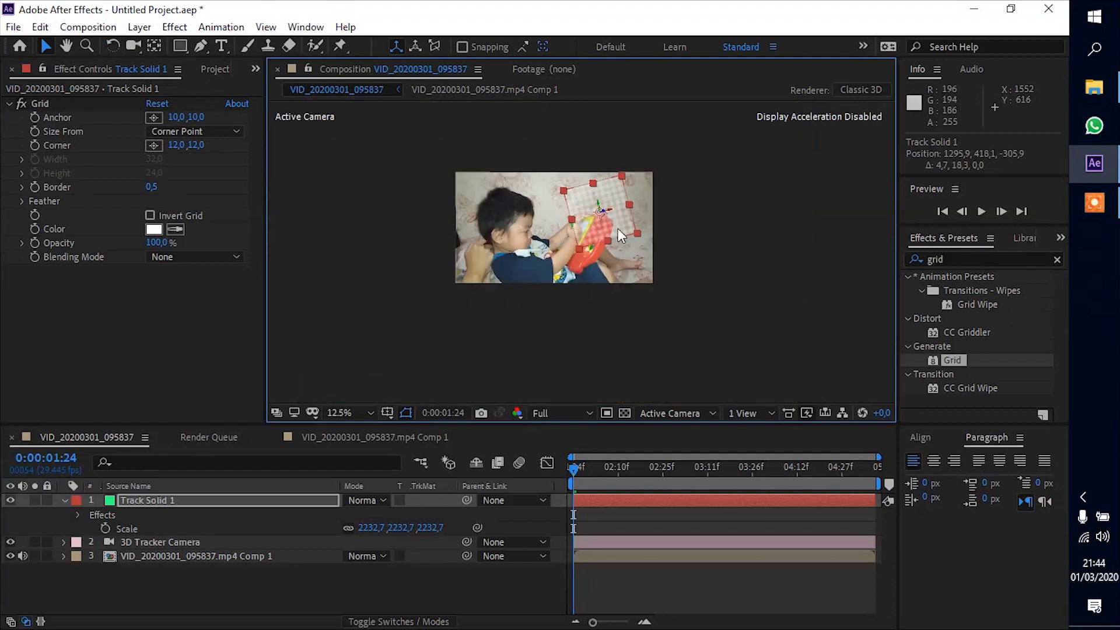
scroll(614, 243, up, 2)
drag(637, 187, 908, 117)
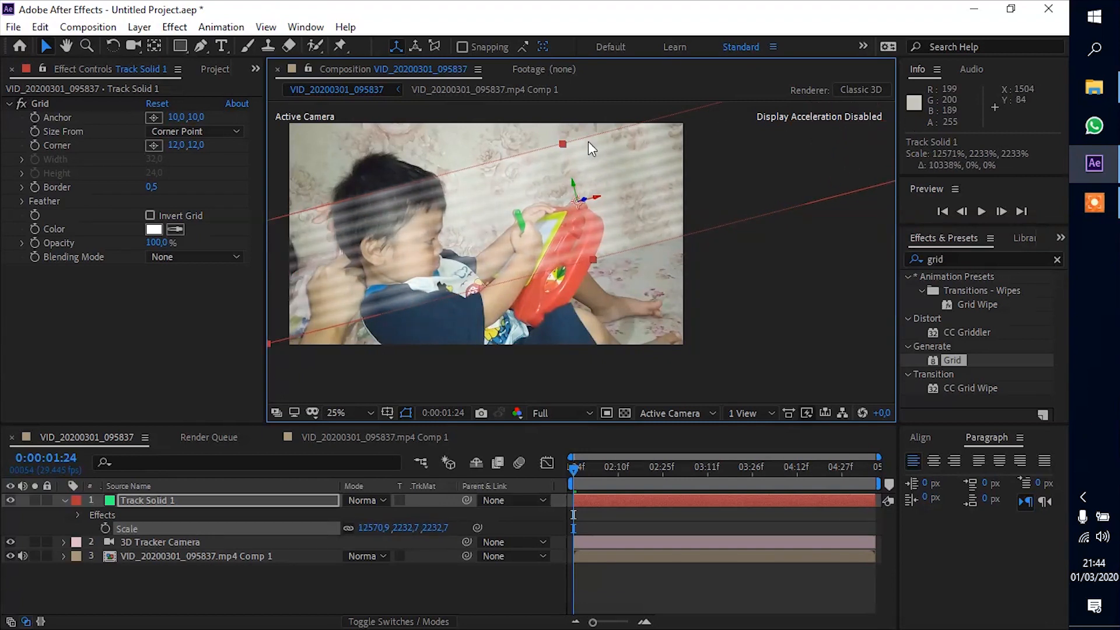
drag(562, 142, 509, 37)
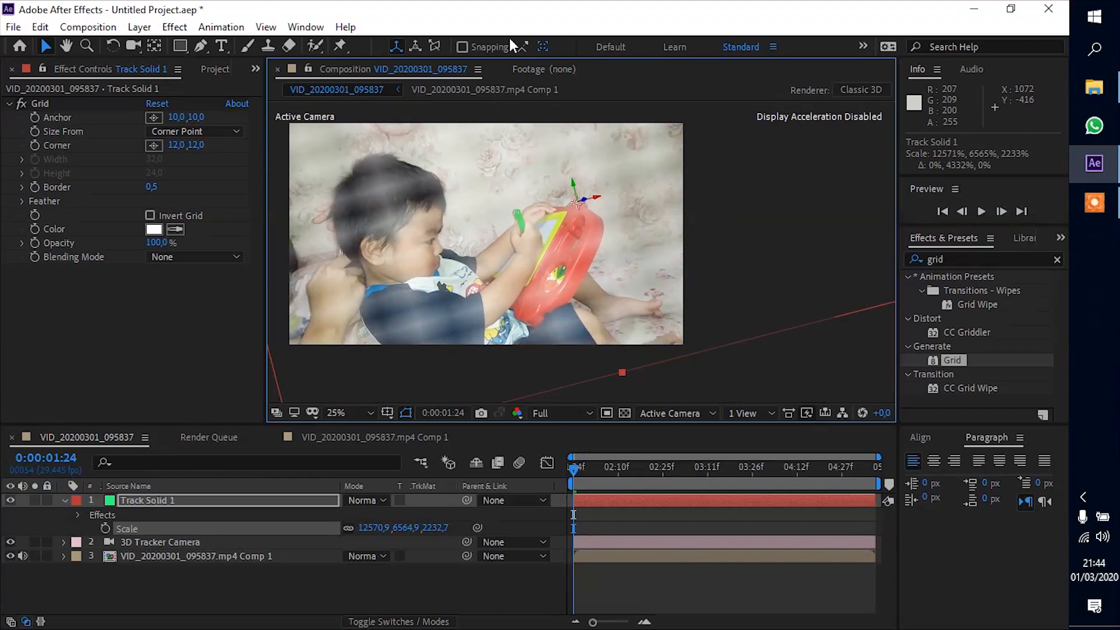
drag(571, 175, 530, 108)
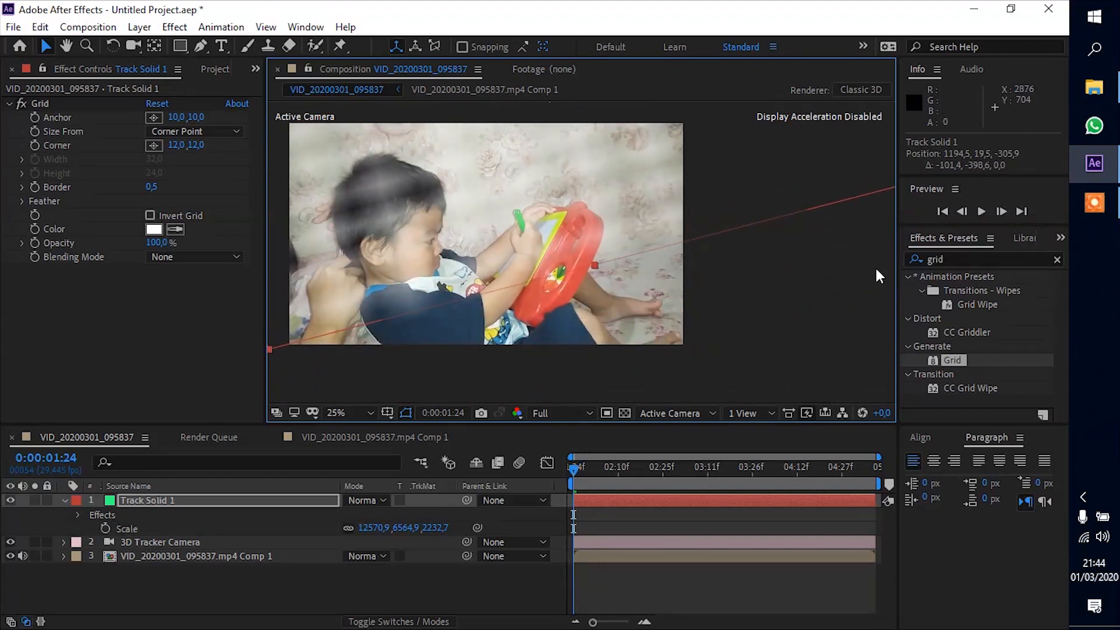
Play back the composition to check how the grid solid follows the wall.
drag(1009, 229, 1009, 112)
key(space)
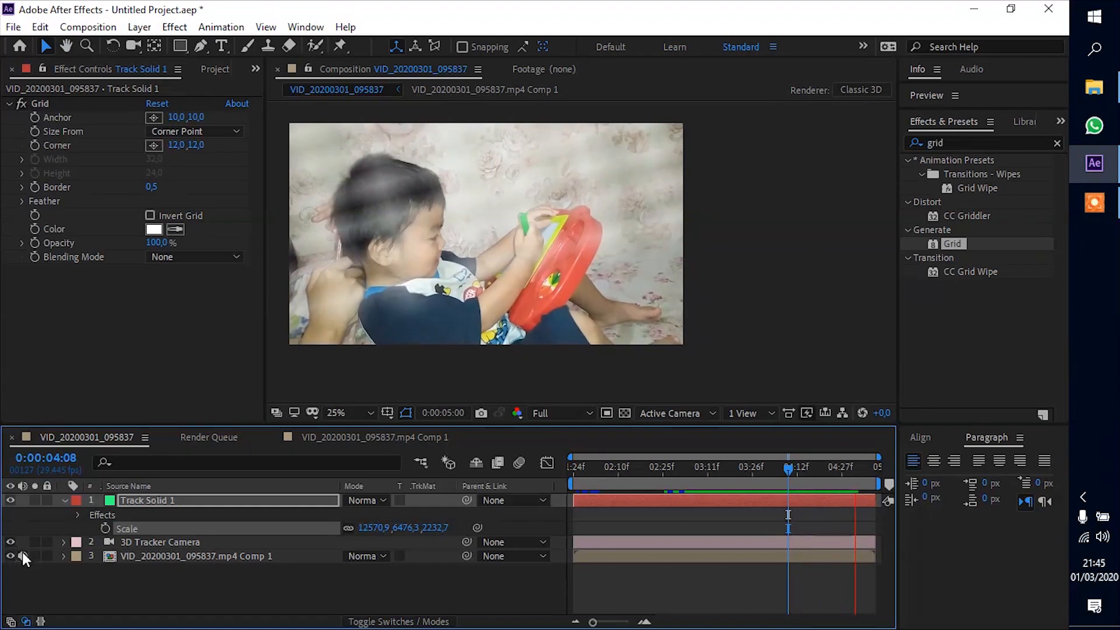
click(136, 562)
Add a text layer with the child's name over the video at 141 px and make it a 3D layer.
click(221, 46)
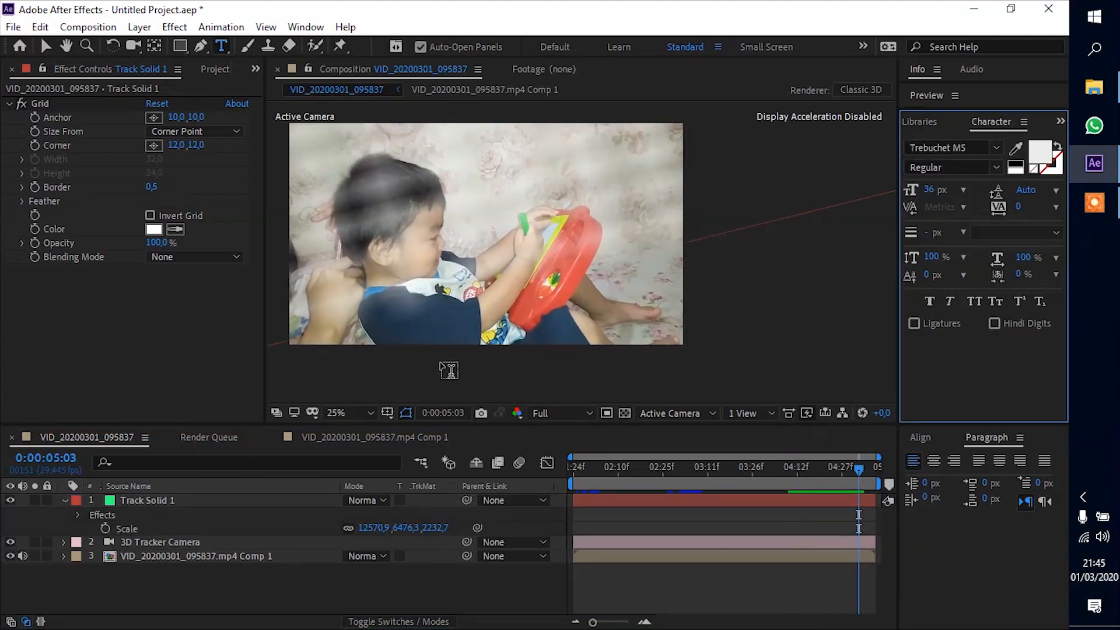
click(475, 250)
text(UWAIS)
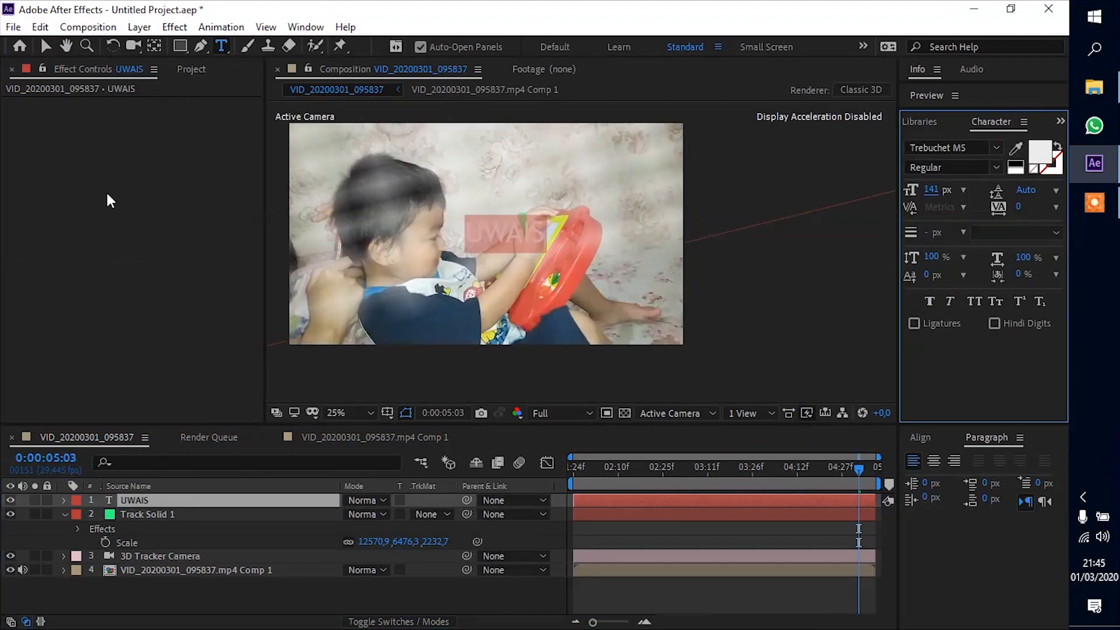
click(46, 47)
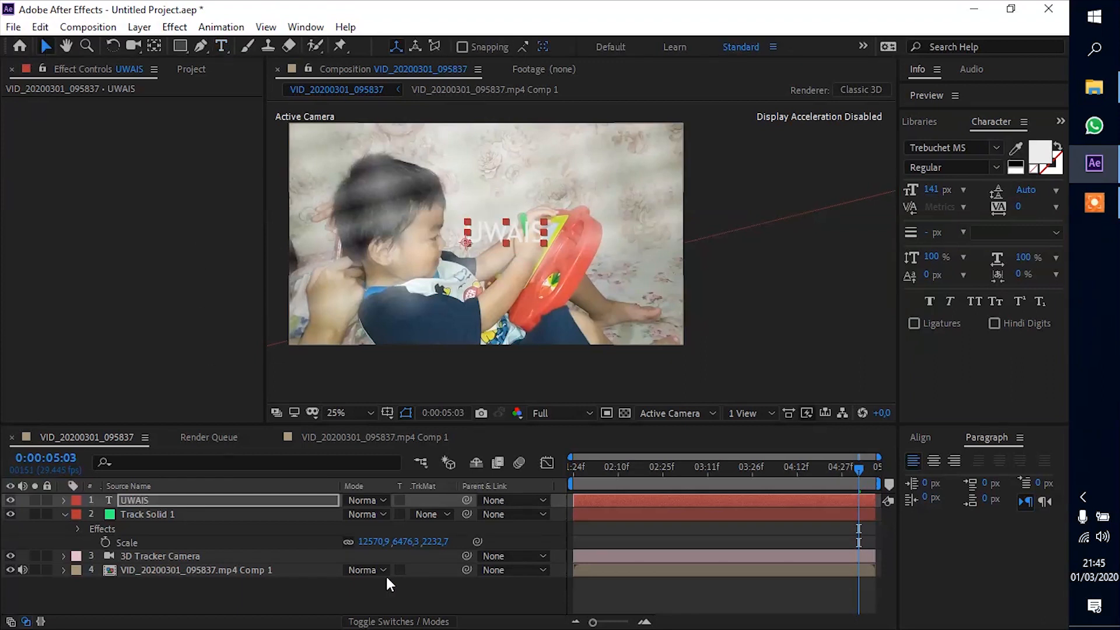
click(401, 622)
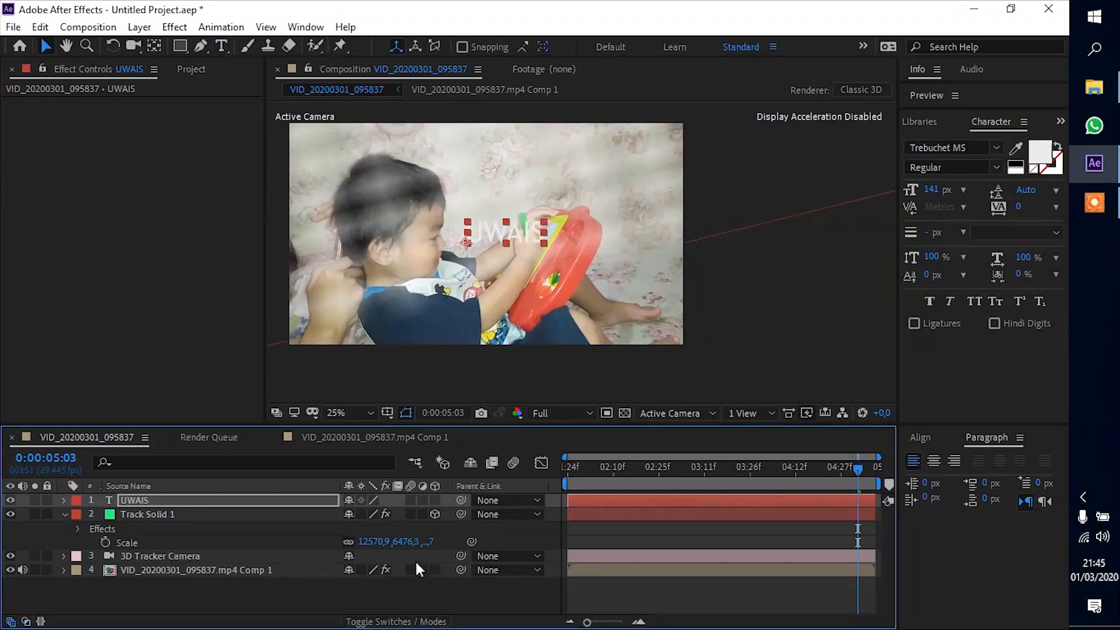
click(435, 500)
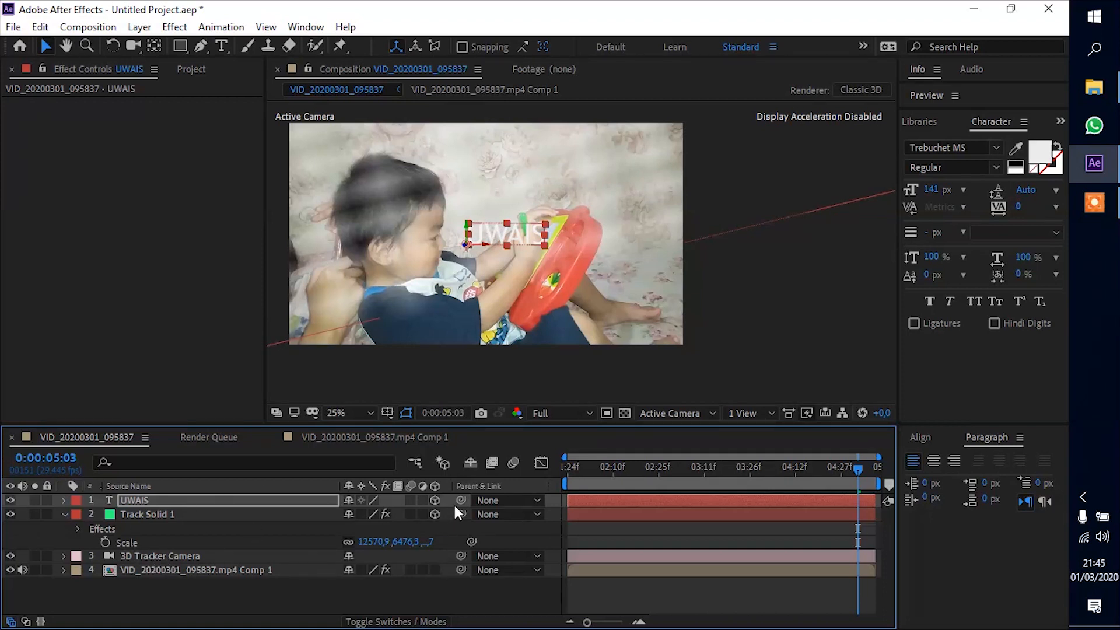
Copy the Position and Orientation properties of Track Solid 1.
click(66, 514)
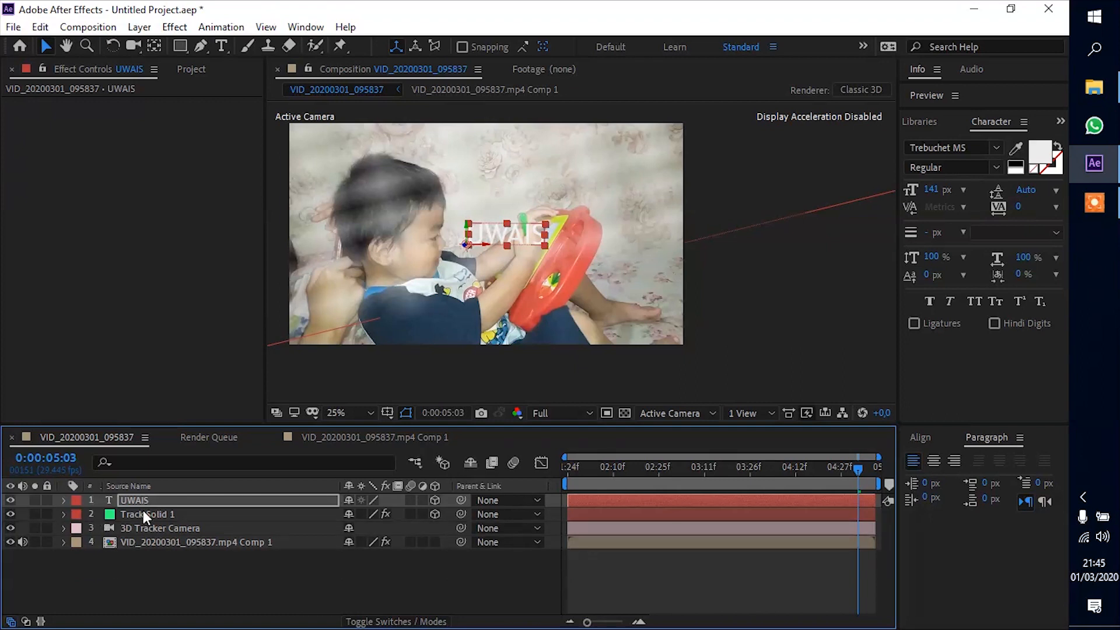
click(142, 512)
click(64, 513)
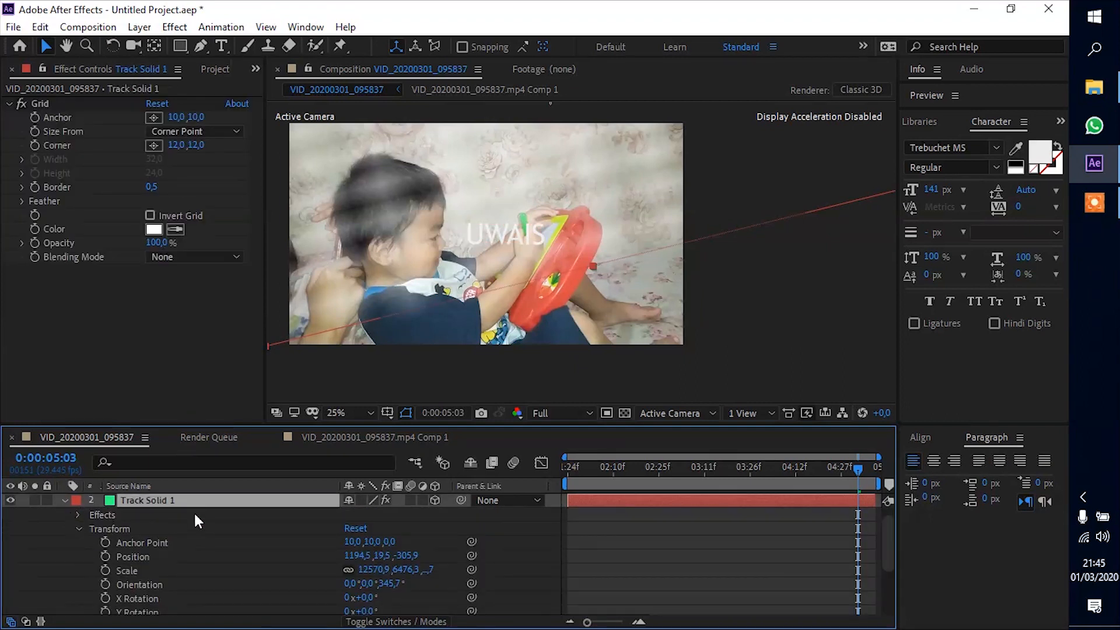
scroll(194, 511, down, 3)
click(141, 515)
ctrl+click(141, 541)
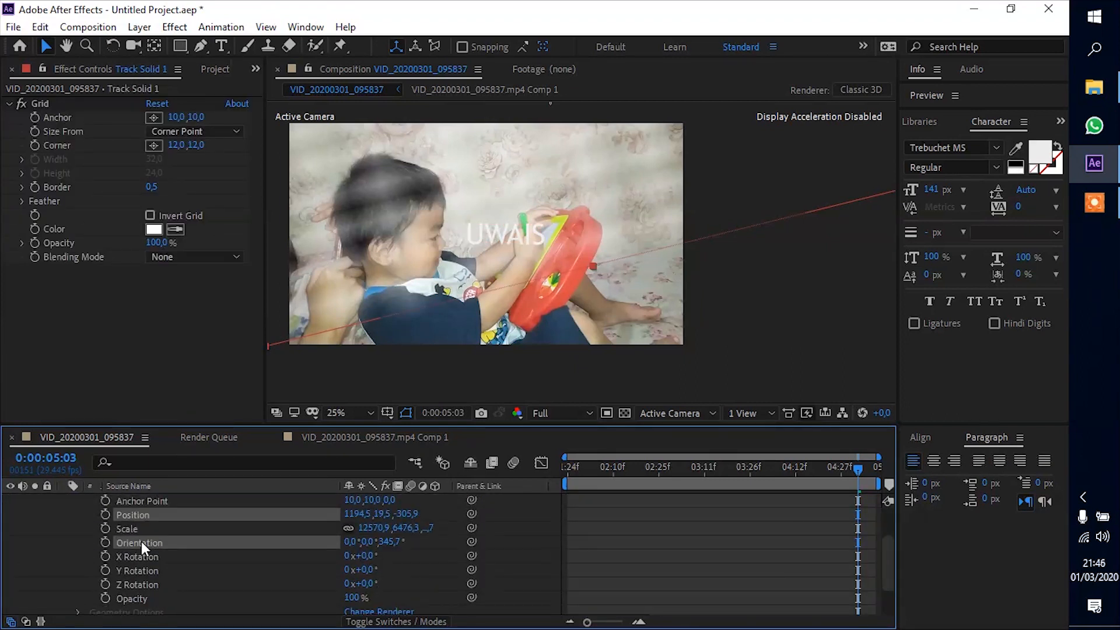
right_click(141, 541)
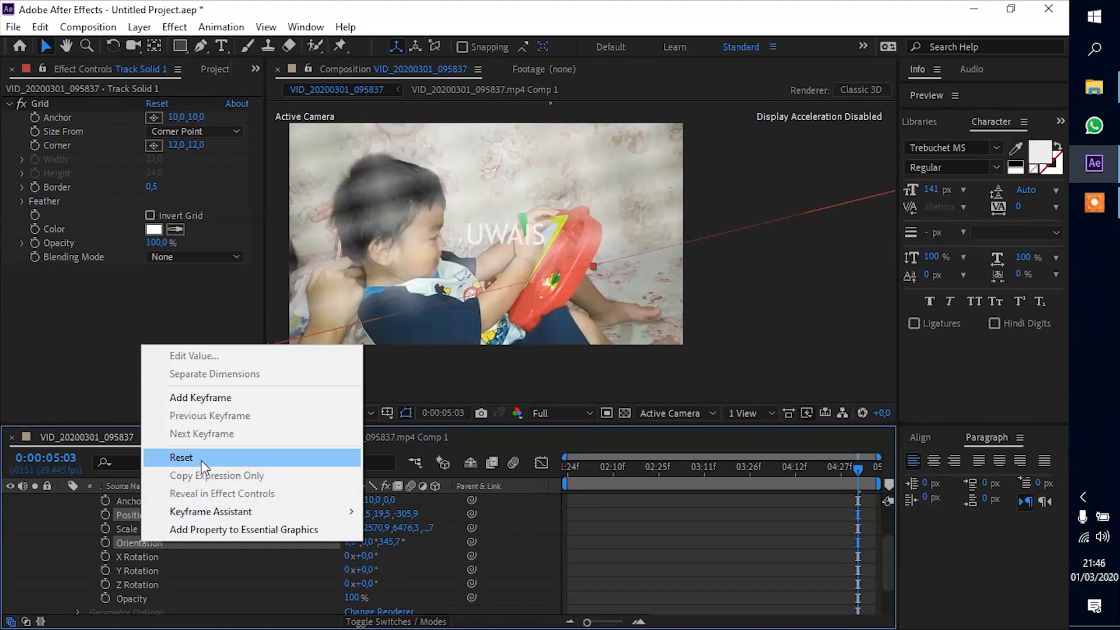
click(135, 16)
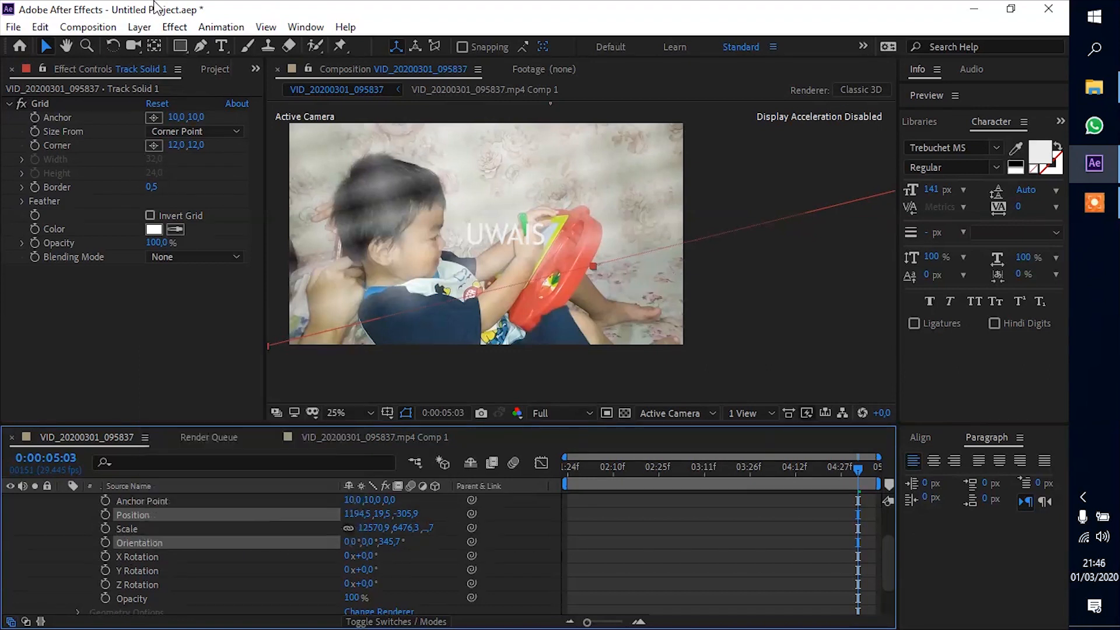
click(140, 27)
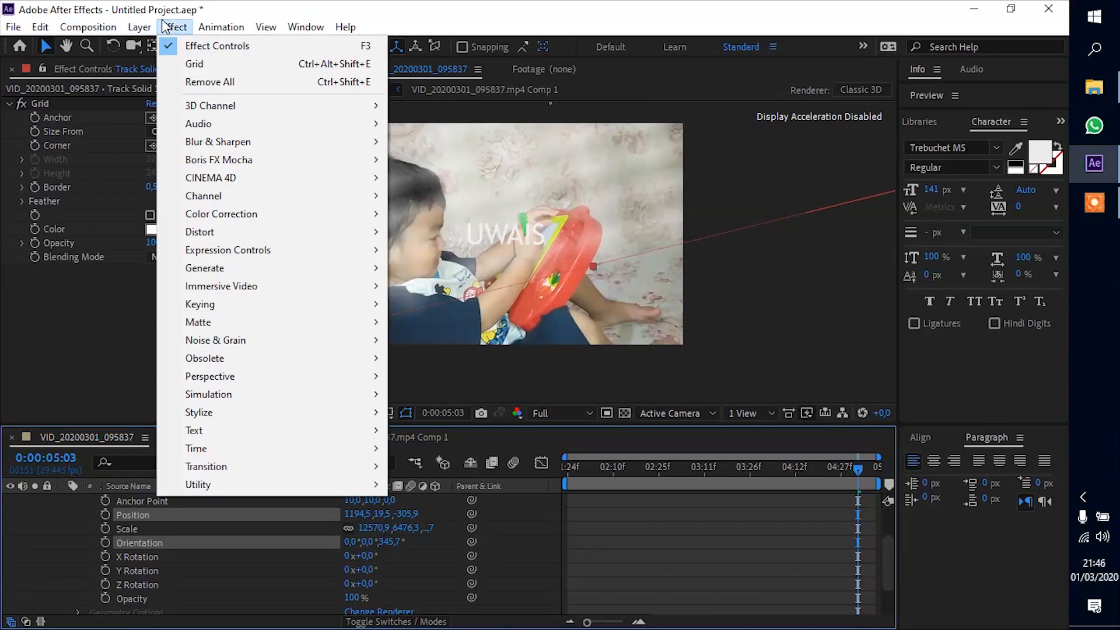
mouse_move(135, 29)
mouse_move(40, 29)
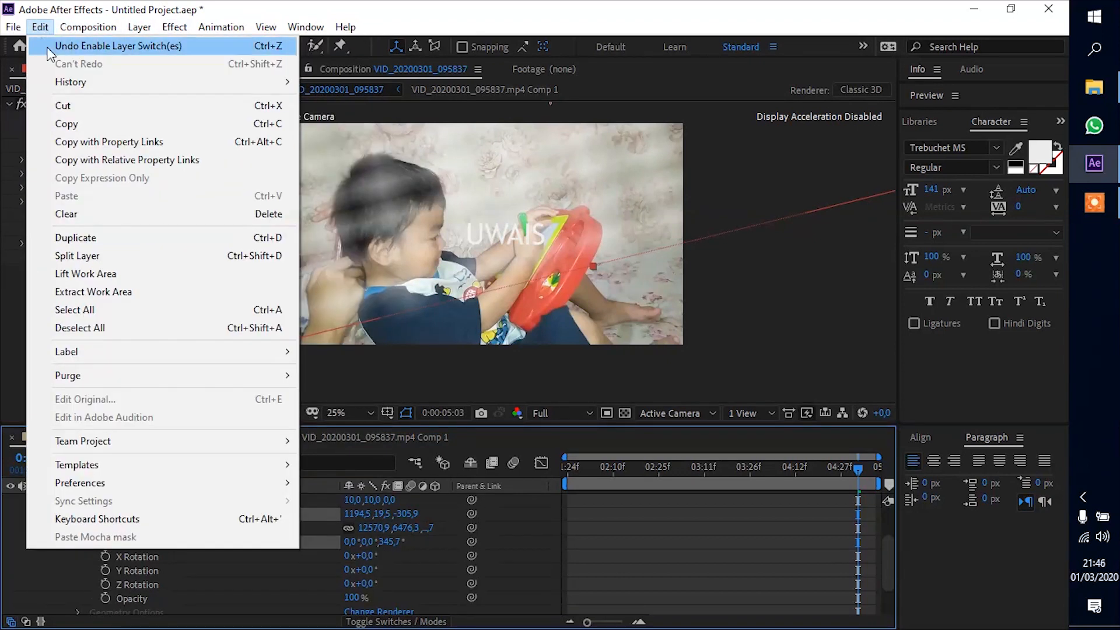
click(79, 121)
Paste the copied Position and Orientation of Track Solid 1 onto the text layer.
scroll(180, 533, up, 2)
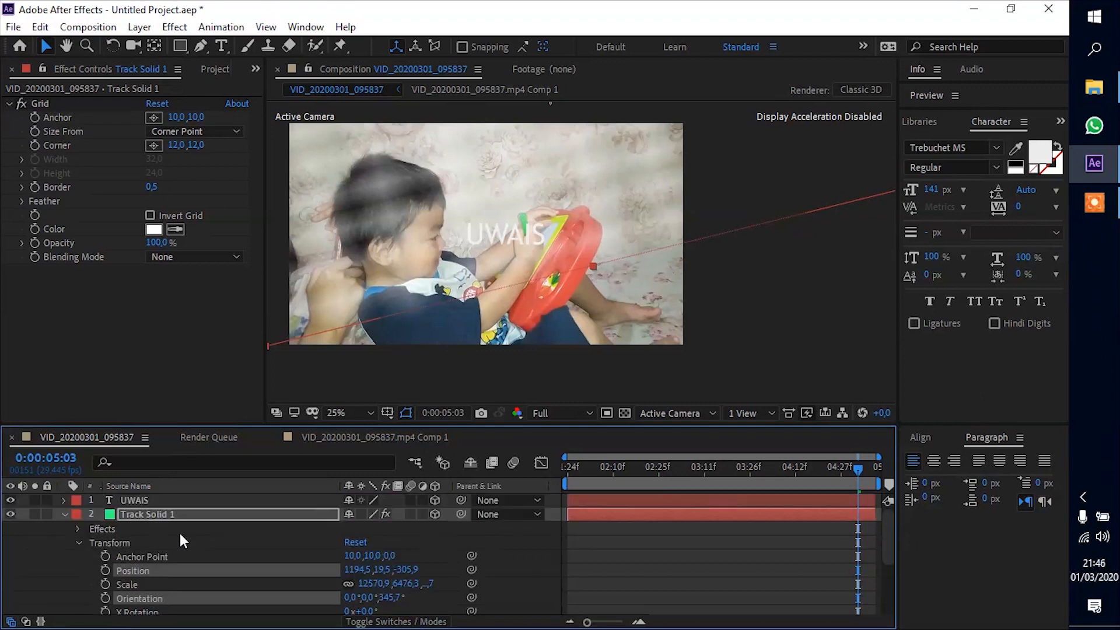
click(138, 499)
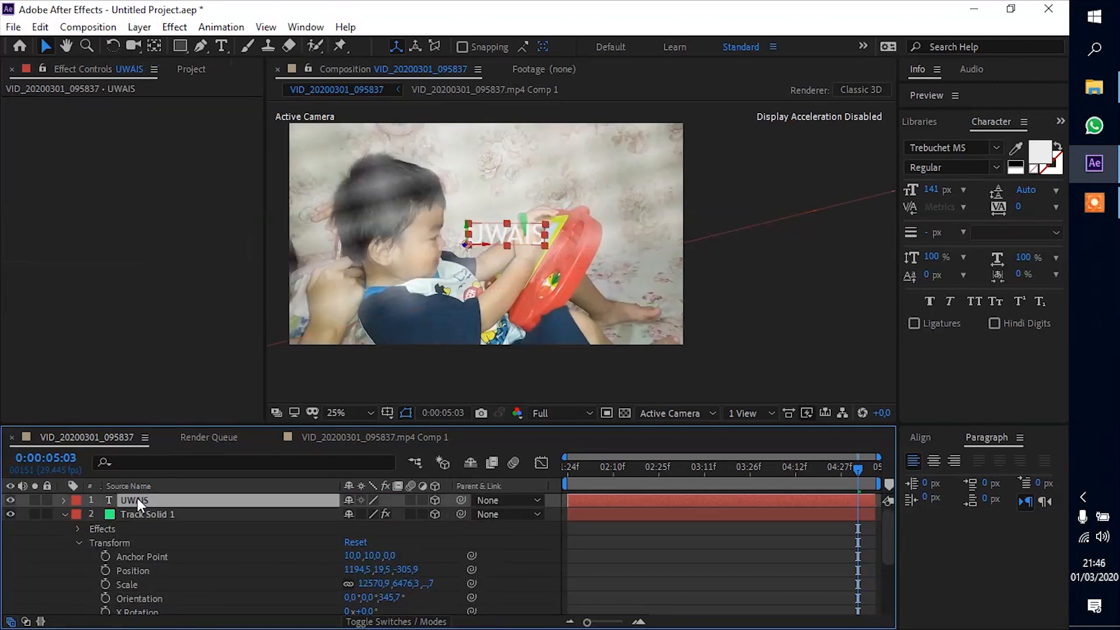
click(40, 27)
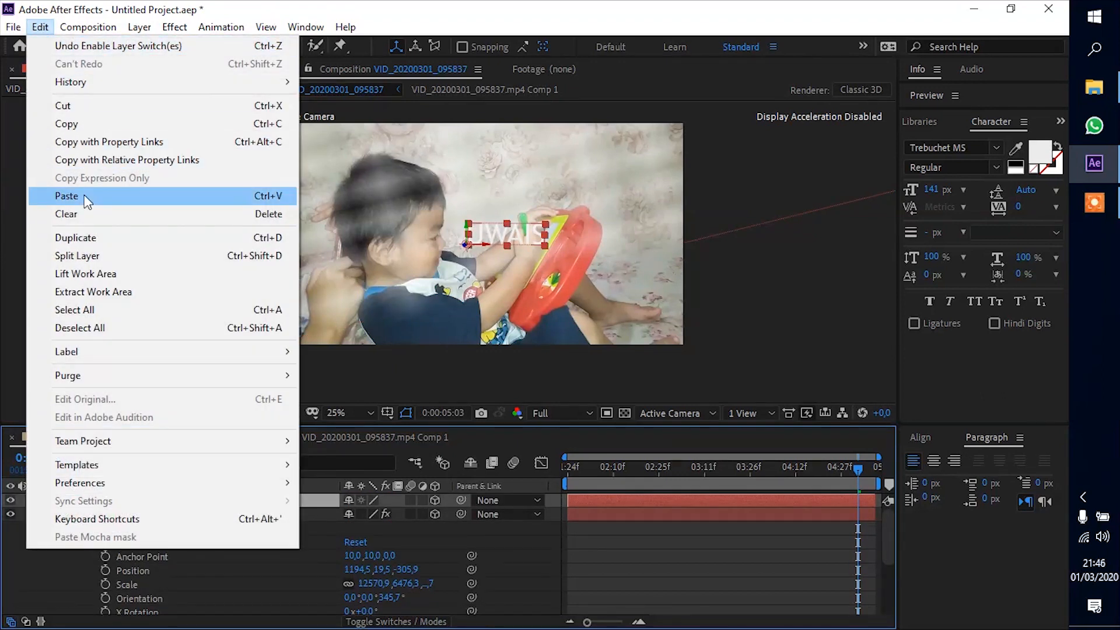
click(87, 197)
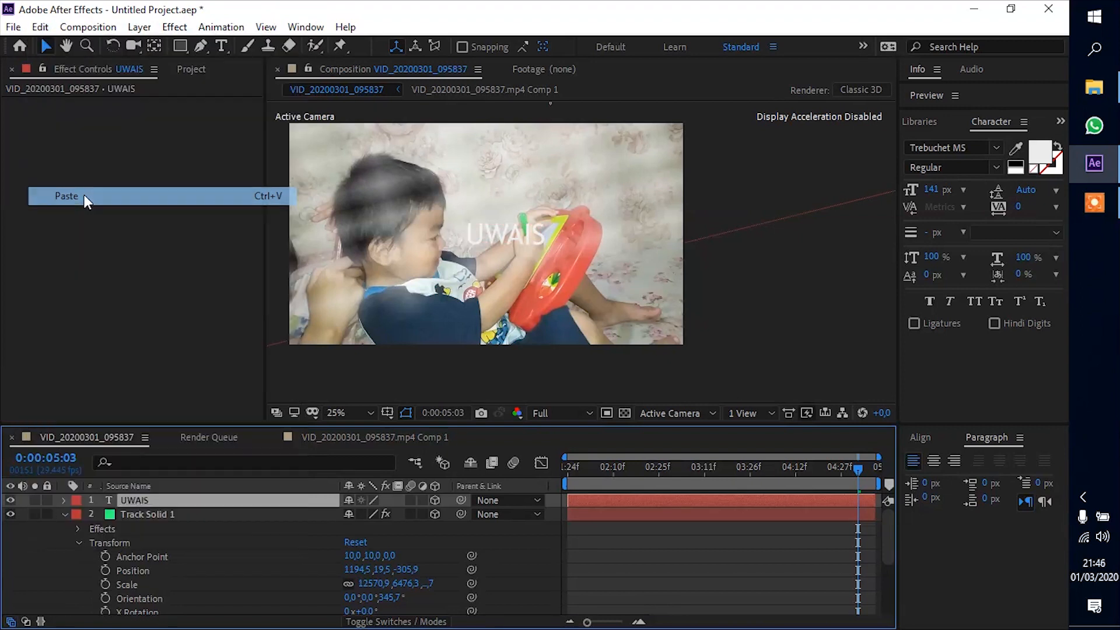
Move the 3D text layer along its axes into the frame, onto the wall just above the red drawing board.
click(551, 160)
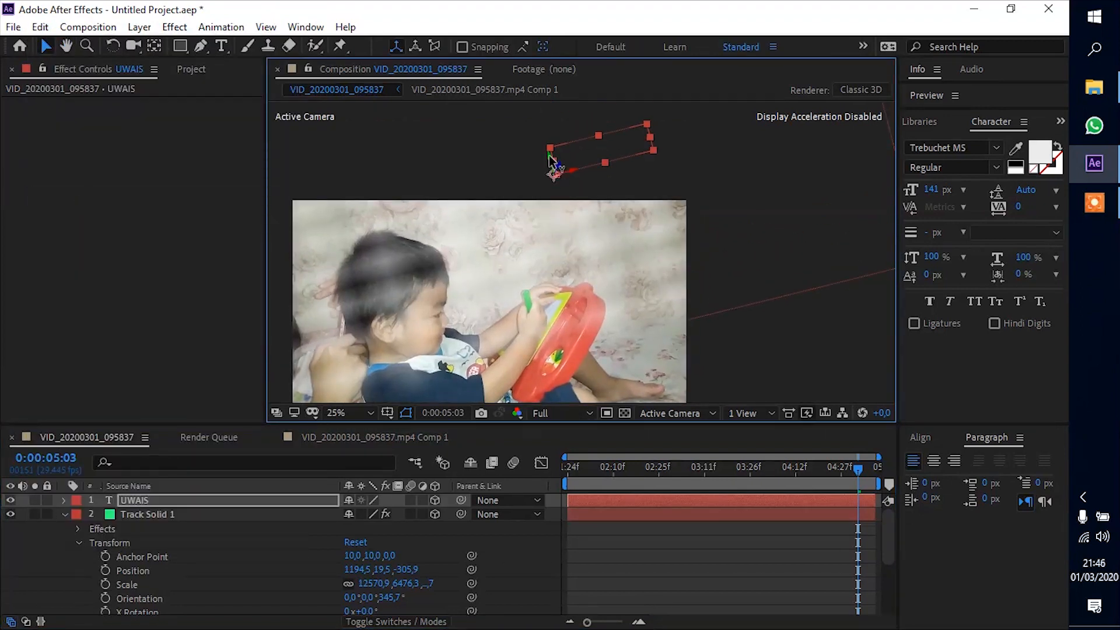
drag(551, 168, 561, 236)
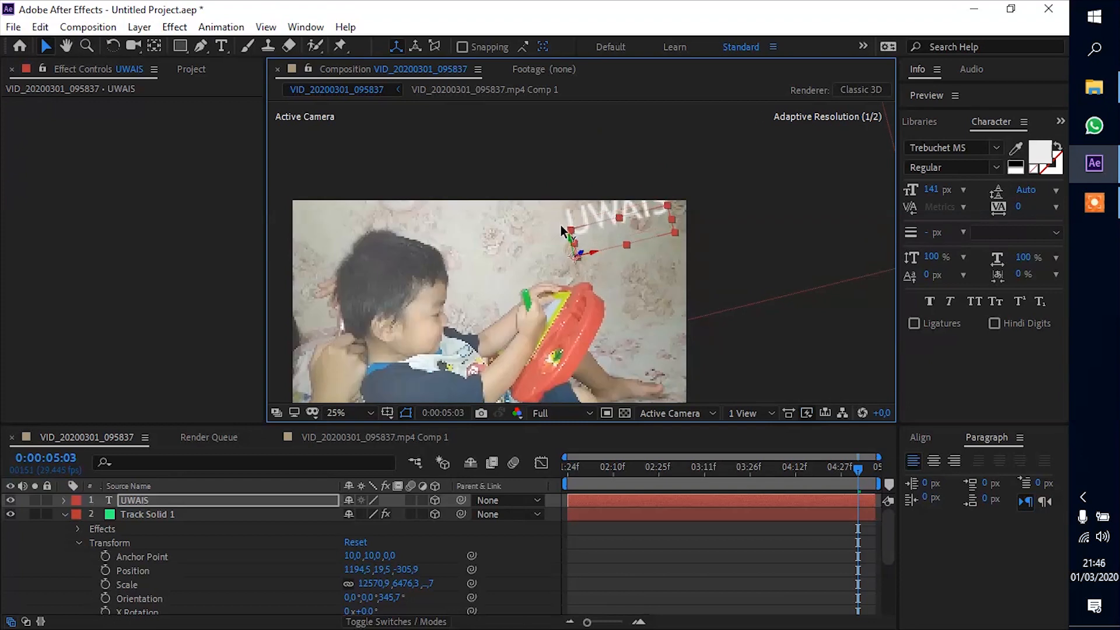
drag(595, 268, 540, 274)
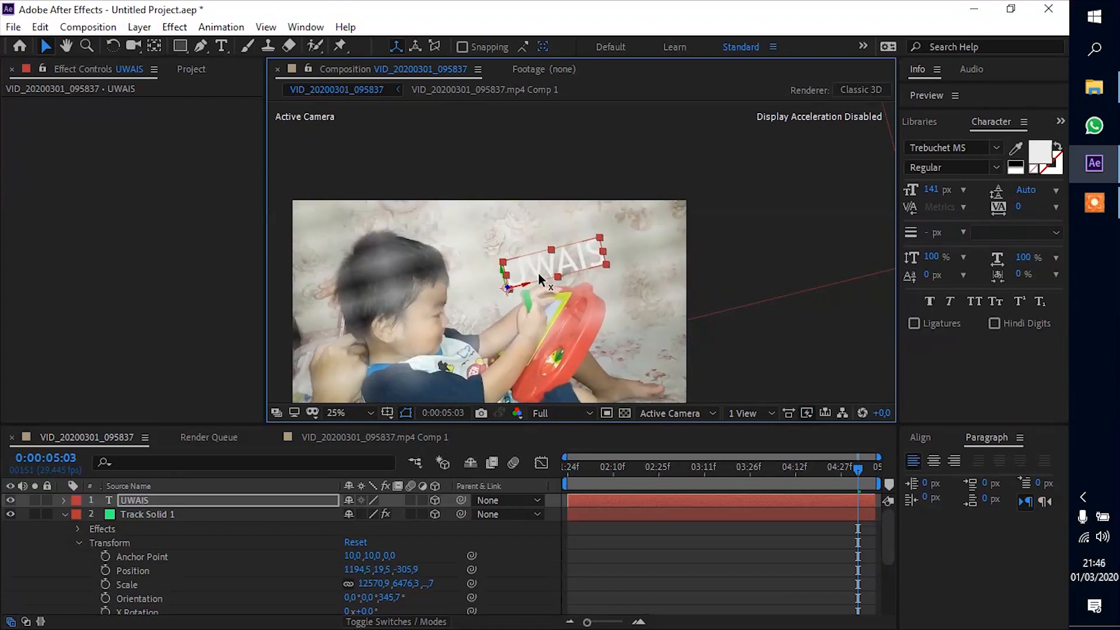
drag(538, 273, 534, 260)
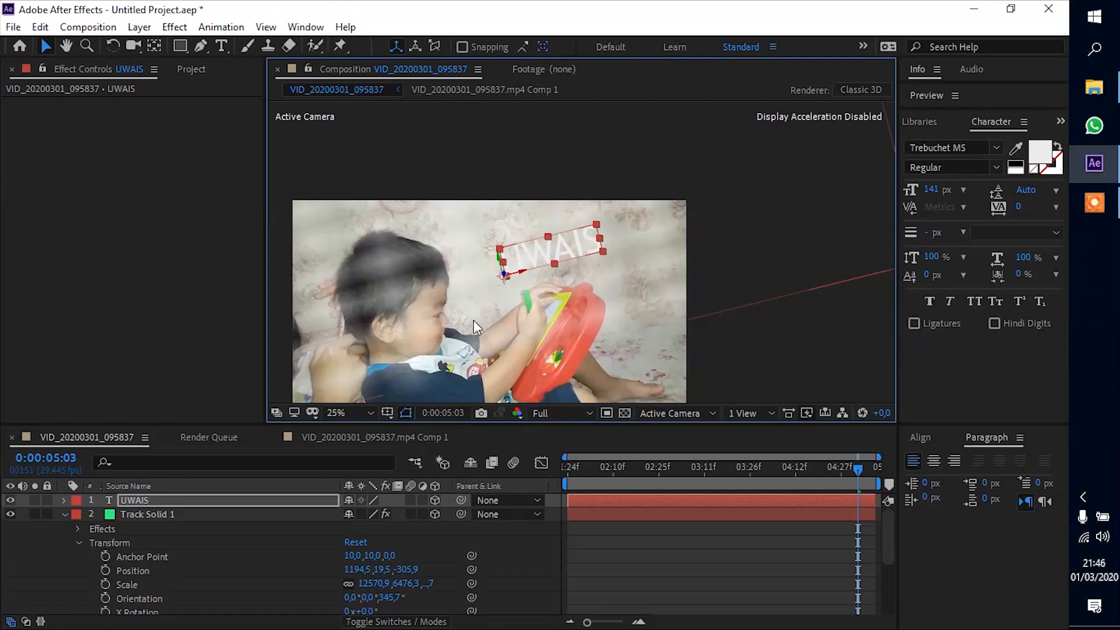
Hide the Track Solid 1 layer, fit the composition in the viewer and scrub back to 0:00:01:24 to check the text.
click(65, 514)
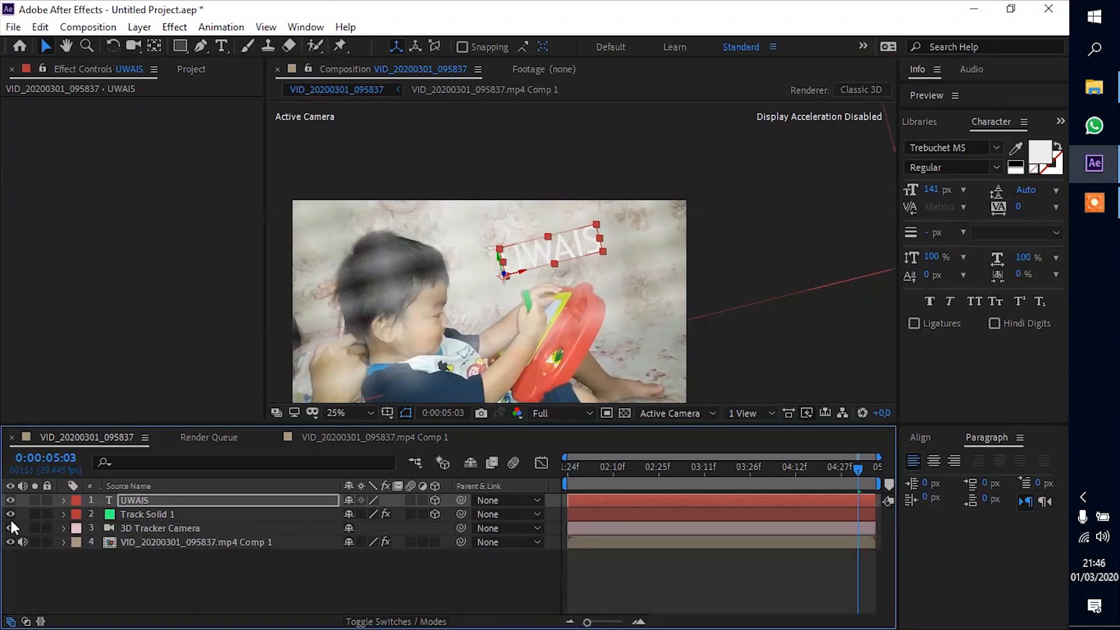
click(10, 513)
click(322, 582)
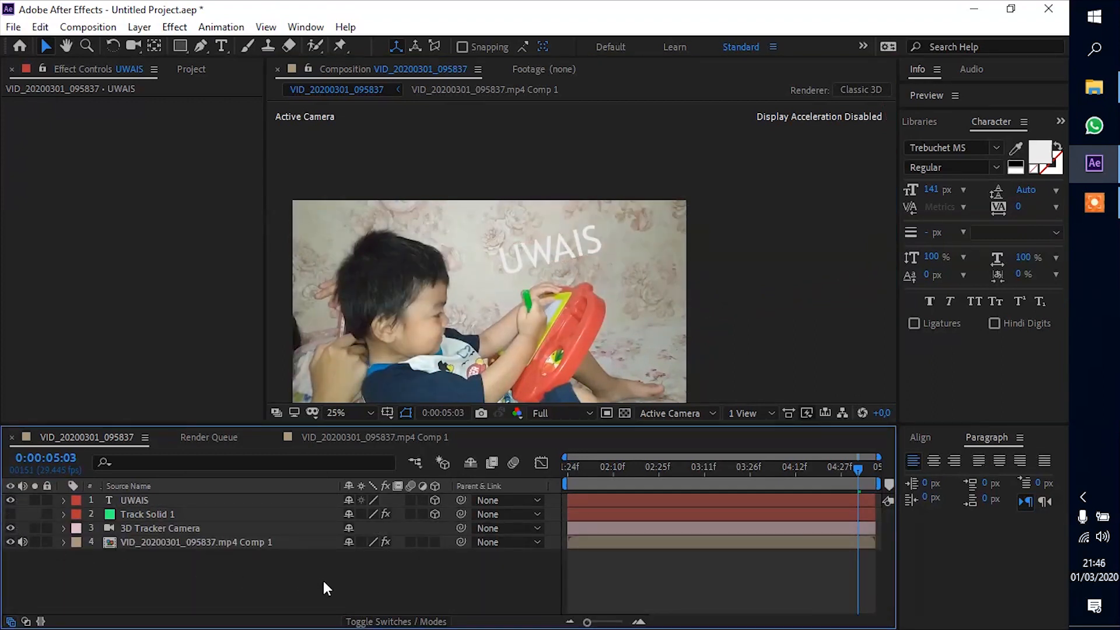
key(shift+slash)
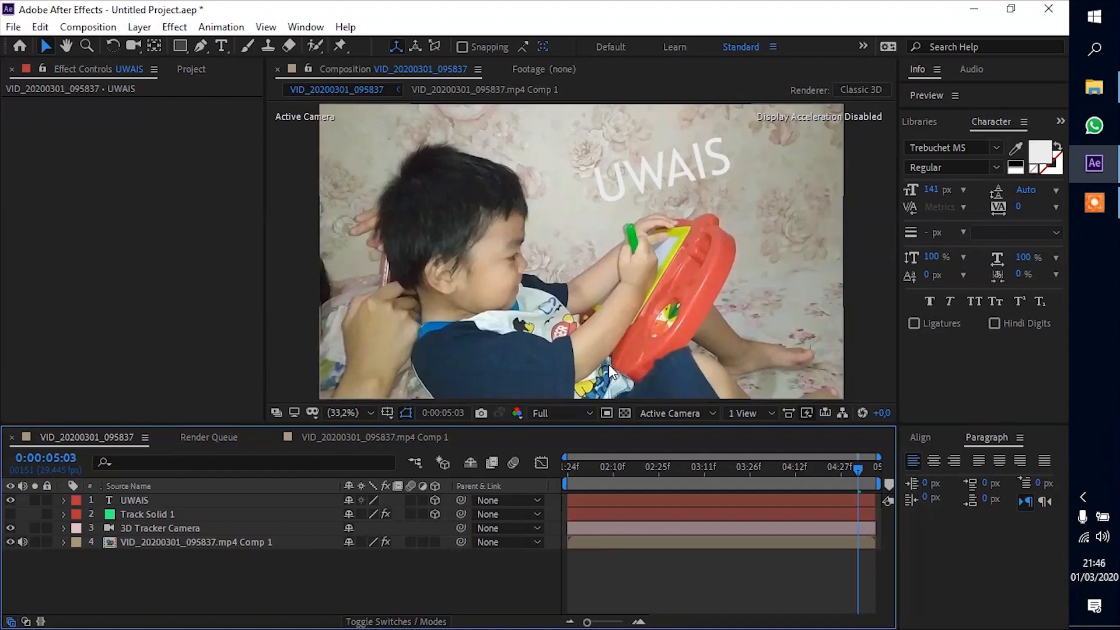
drag(776, 467, 534, 483)
Apply the Drop Shadow effect to the text layer.
click(141, 499)
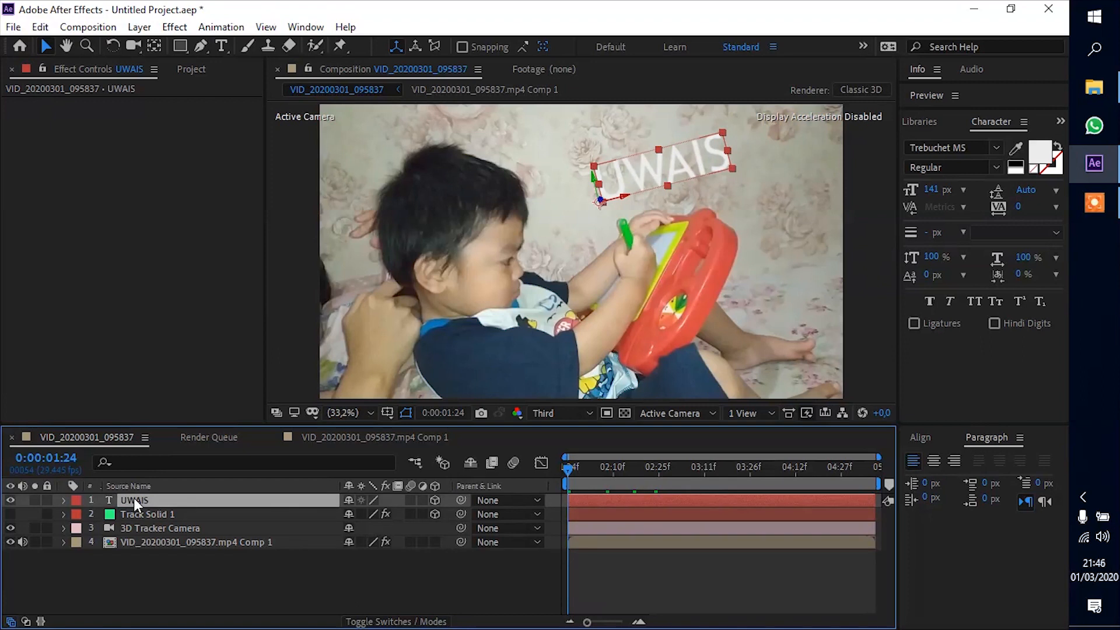
click(1060, 120)
click(995, 140)
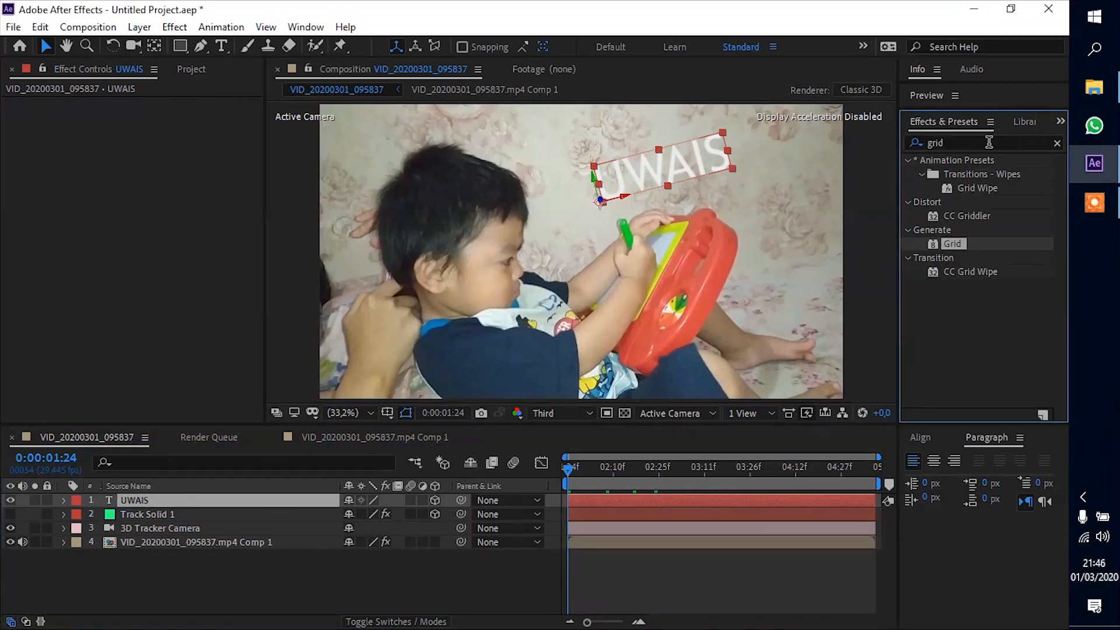
drag(973, 309, 137, 500)
click(298, 565)
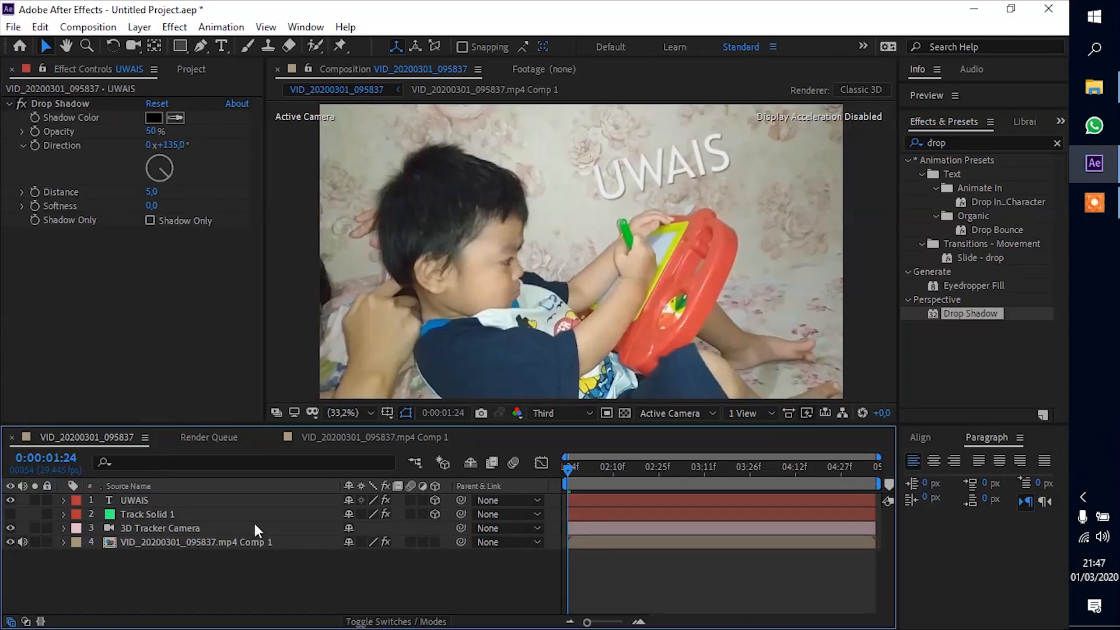
Apply the 4-Color Gradient effect to the text layer.
click(961, 142)
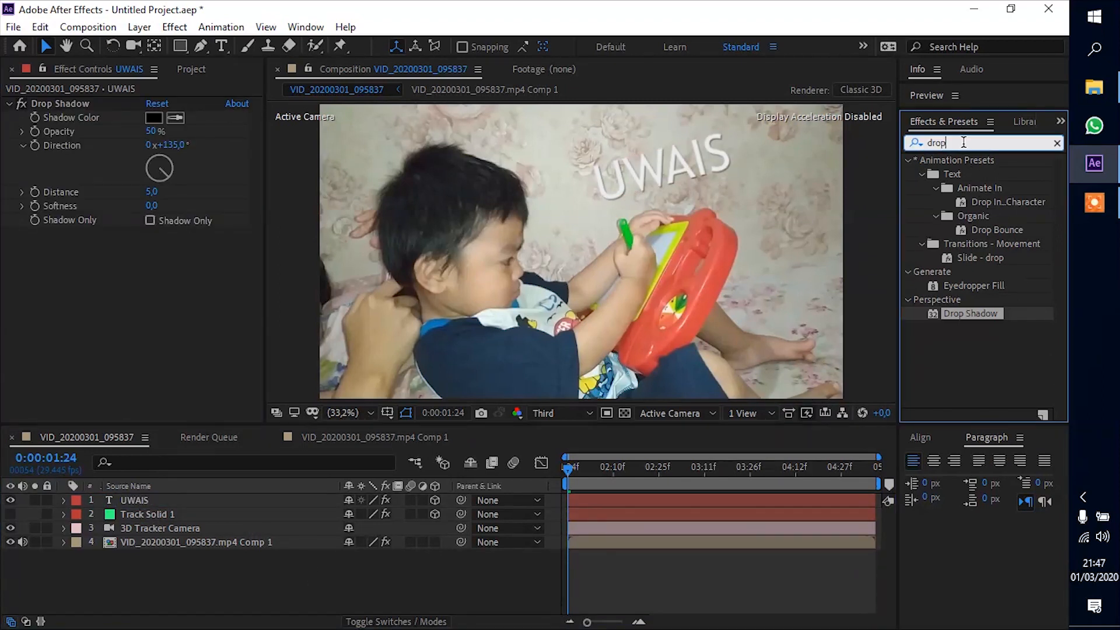
text(gradient)
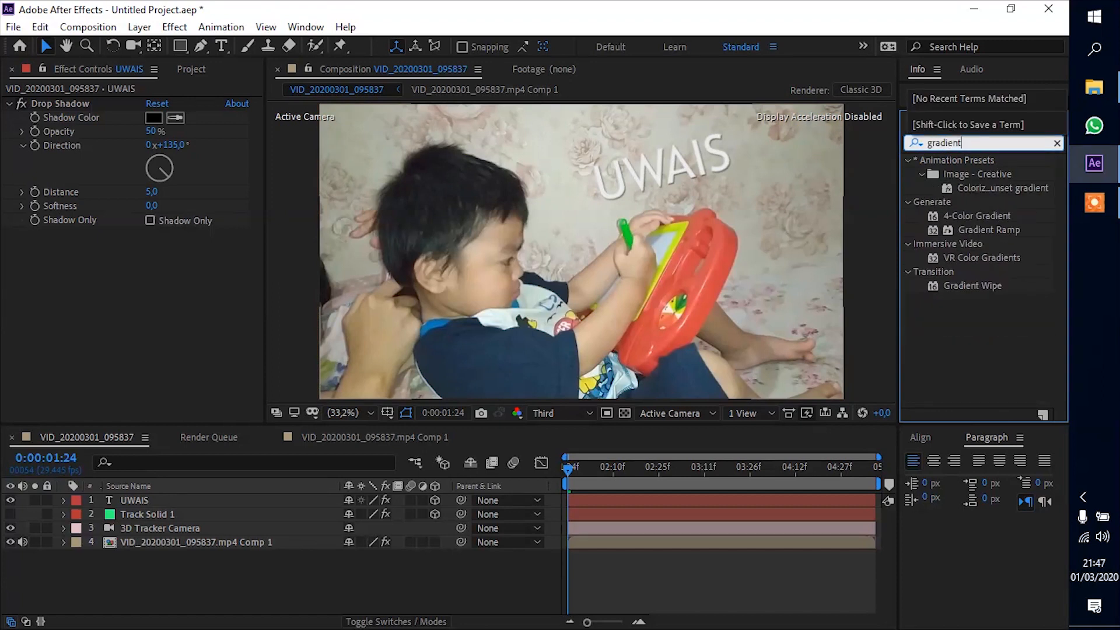
drag(989, 215, 192, 288)
Place the four gradient points on the corners of the text and move 4-Color Gradient above Drop Shadow in the effect order.
click(153, 260)
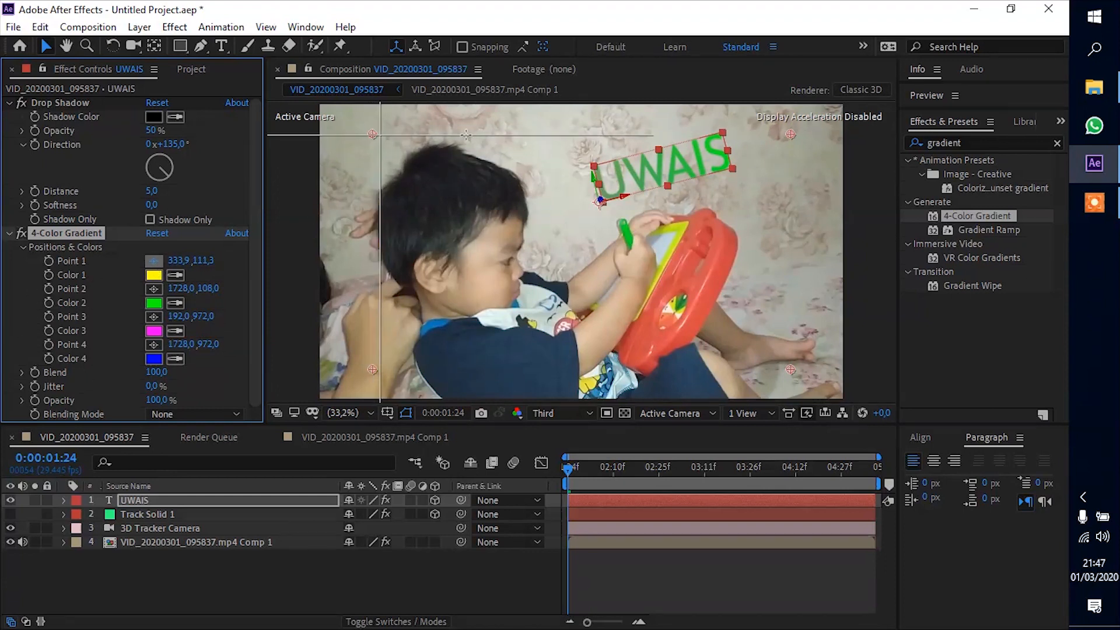
click(592, 166)
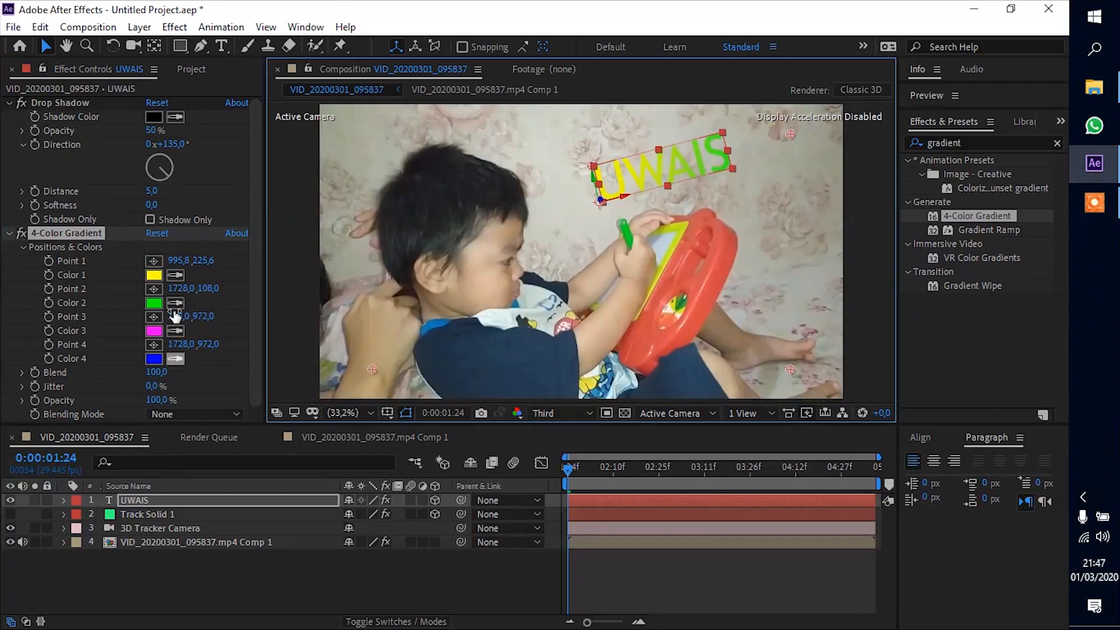
click(153, 290)
click(602, 203)
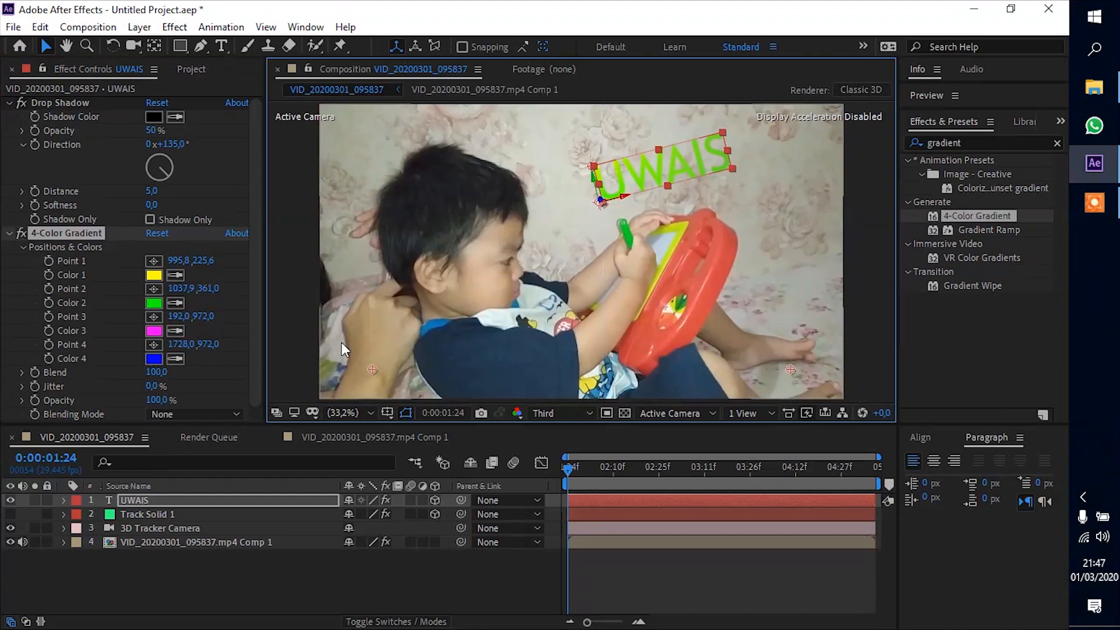
click(153, 316)
click(734, 167)
click(153, 344)
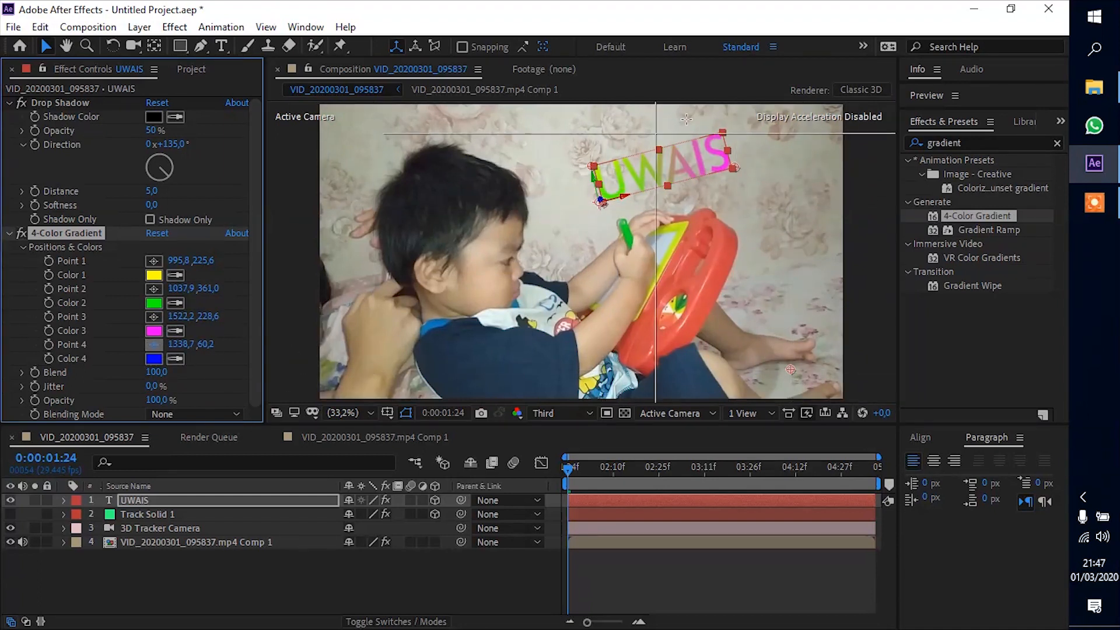
click(725, 132)
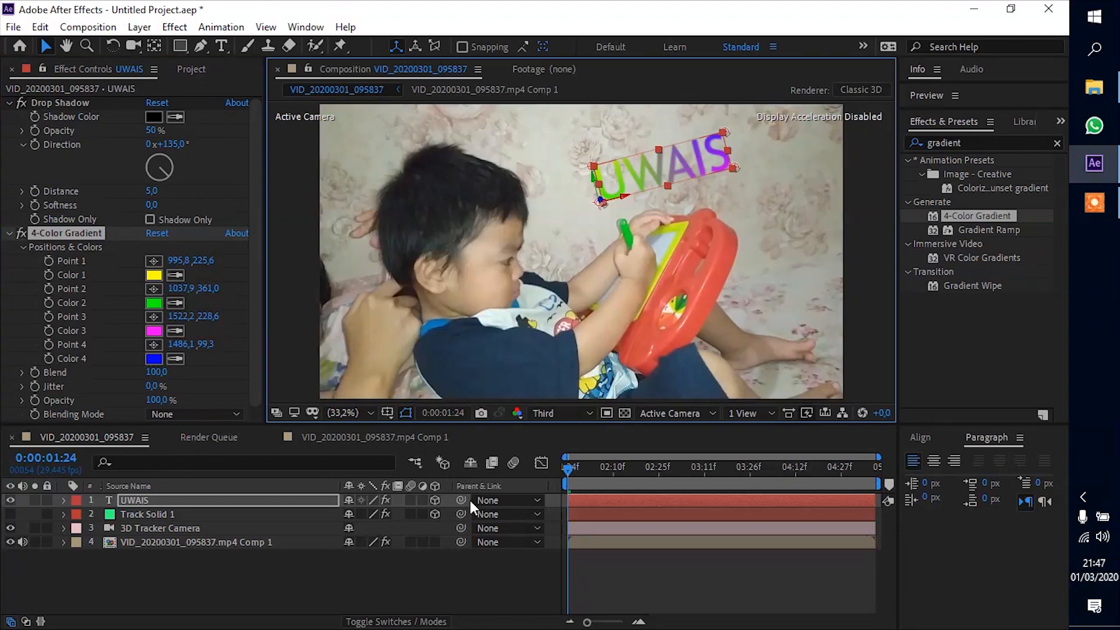
click(453, 568)
drag(55, 231, 60, 96)
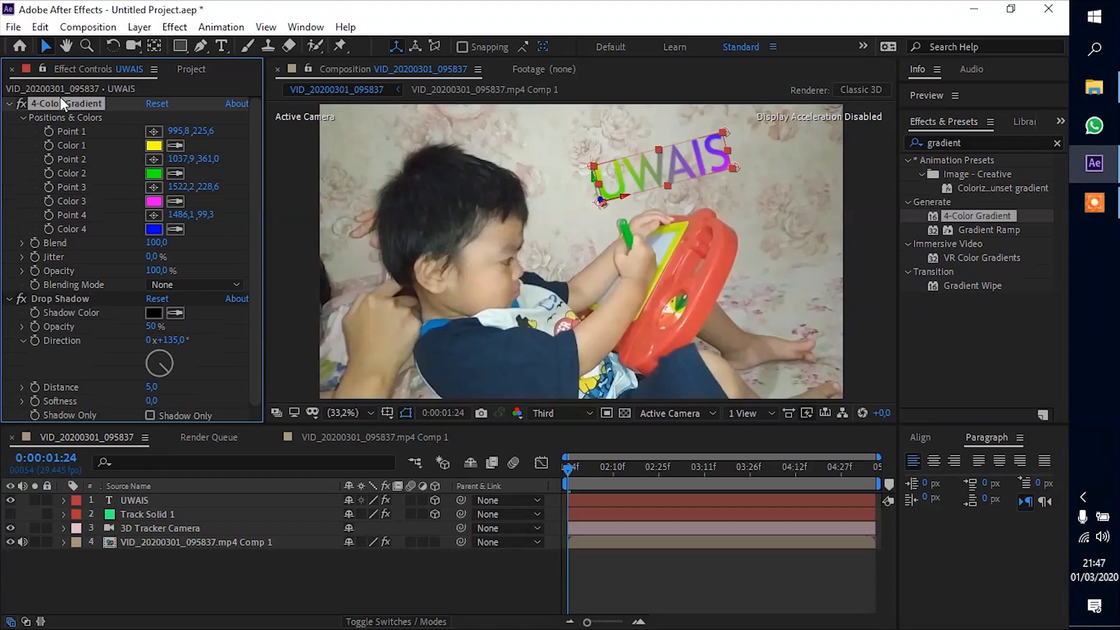
Try the Overlay and Soft Light blending modes on the text layer and return it to Normal.
click(397, 621)
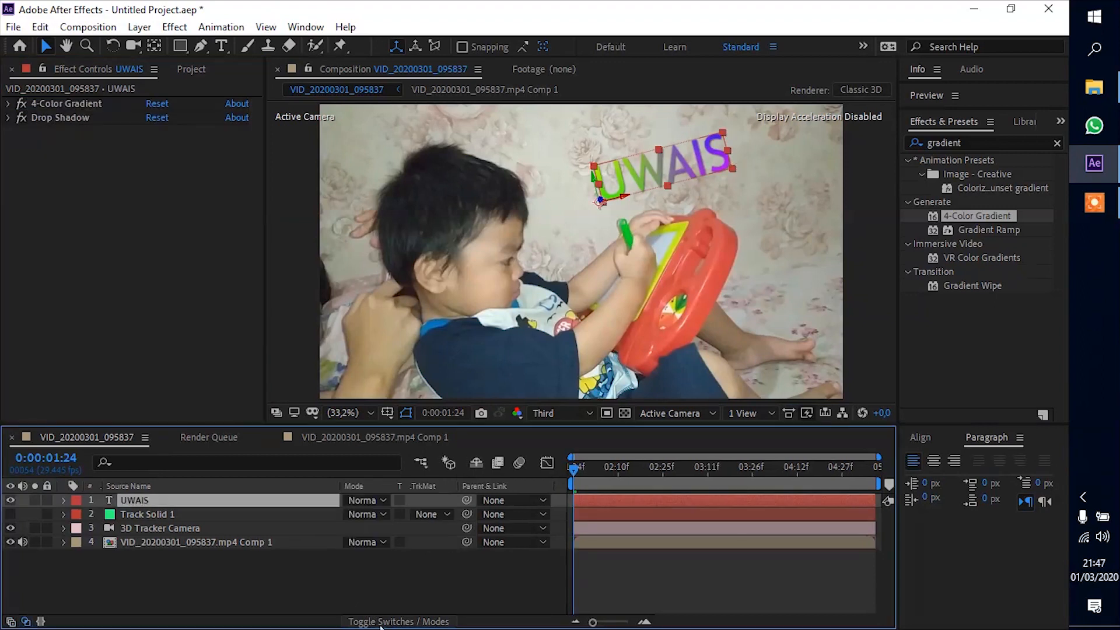
click(366, 500)
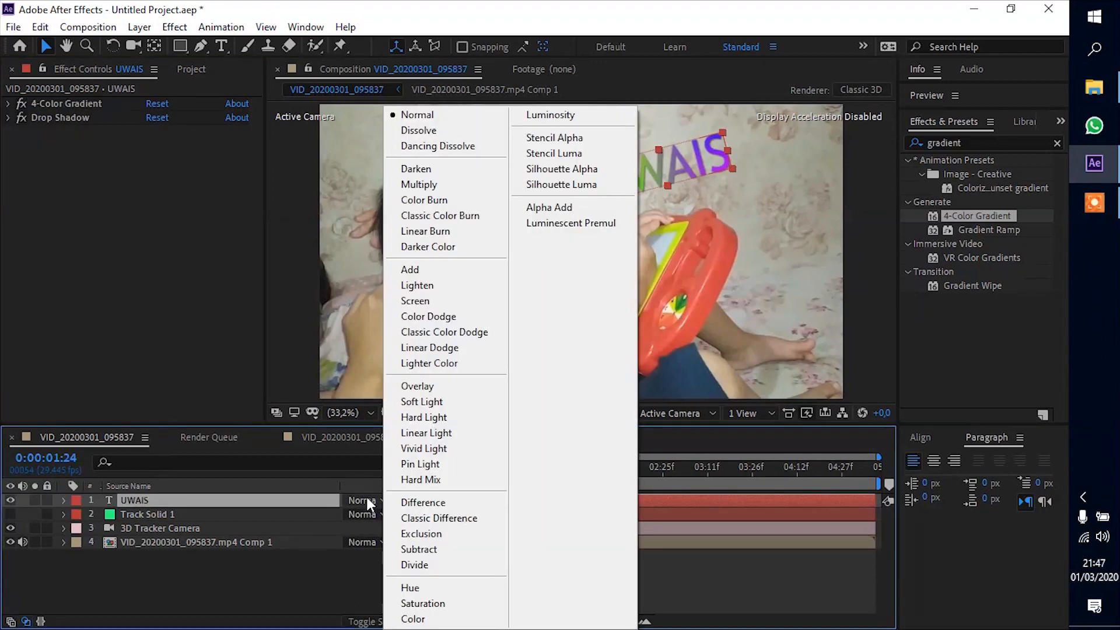
click(425, 385)
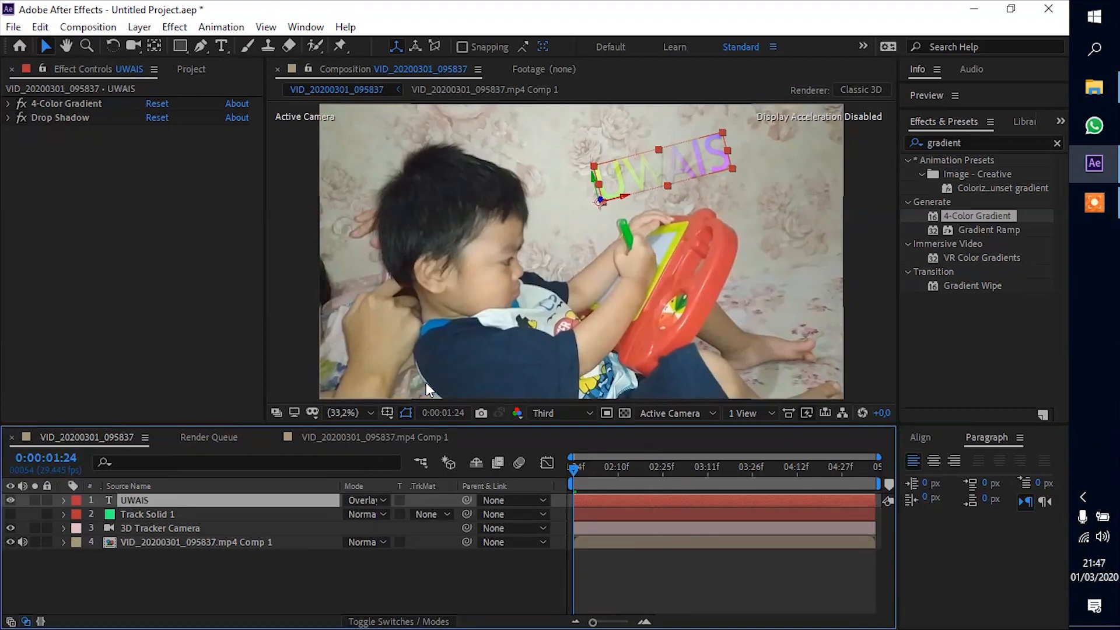
click(363, 500)
click(417, 400)
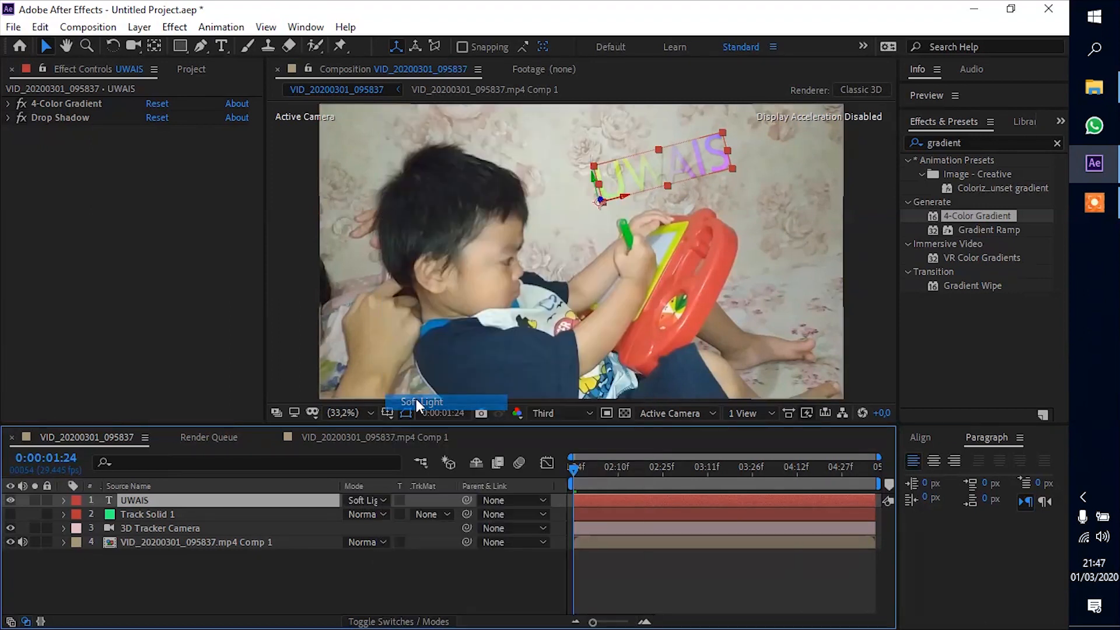
click(357, 499)
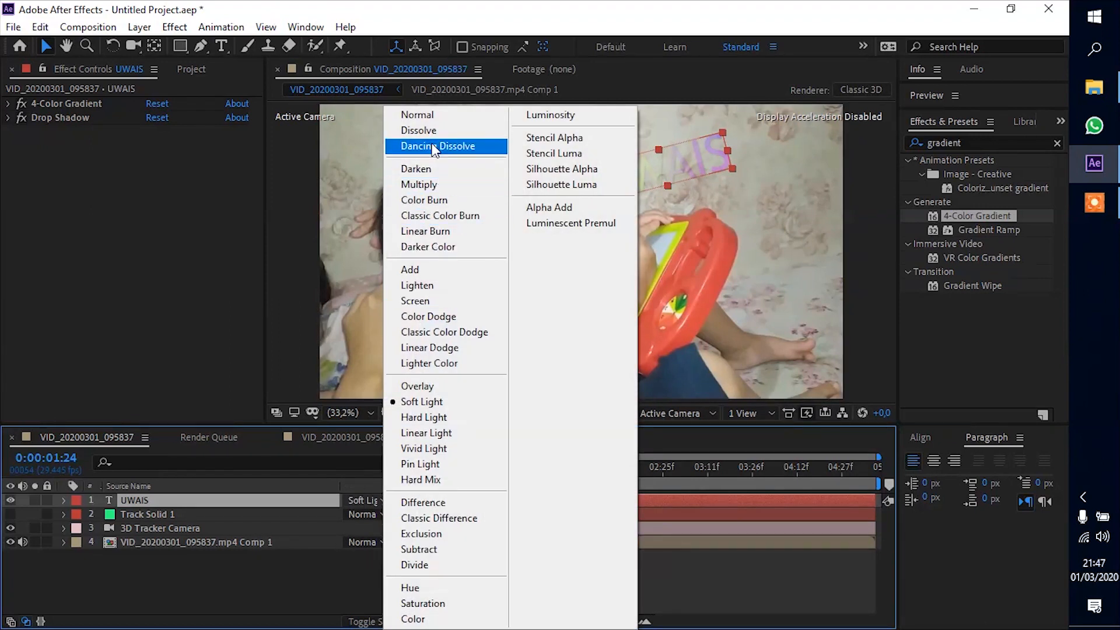
click(429, 115)
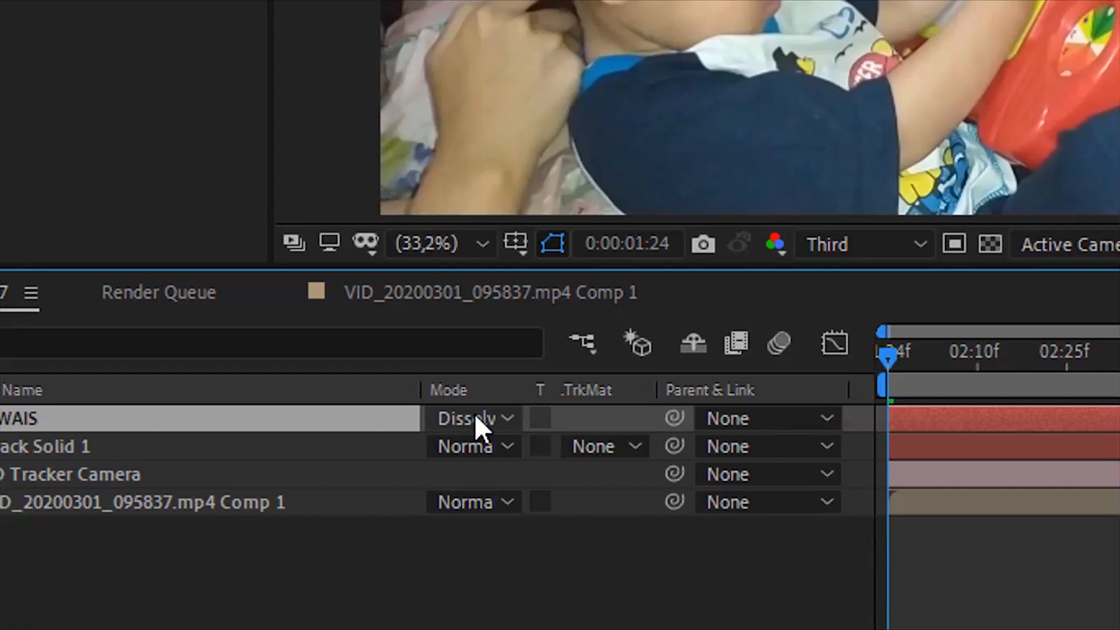
Cycle through the text layer's blending modes, settle on Color Burn and widen the mode column to show full names.
key(shift+equal)
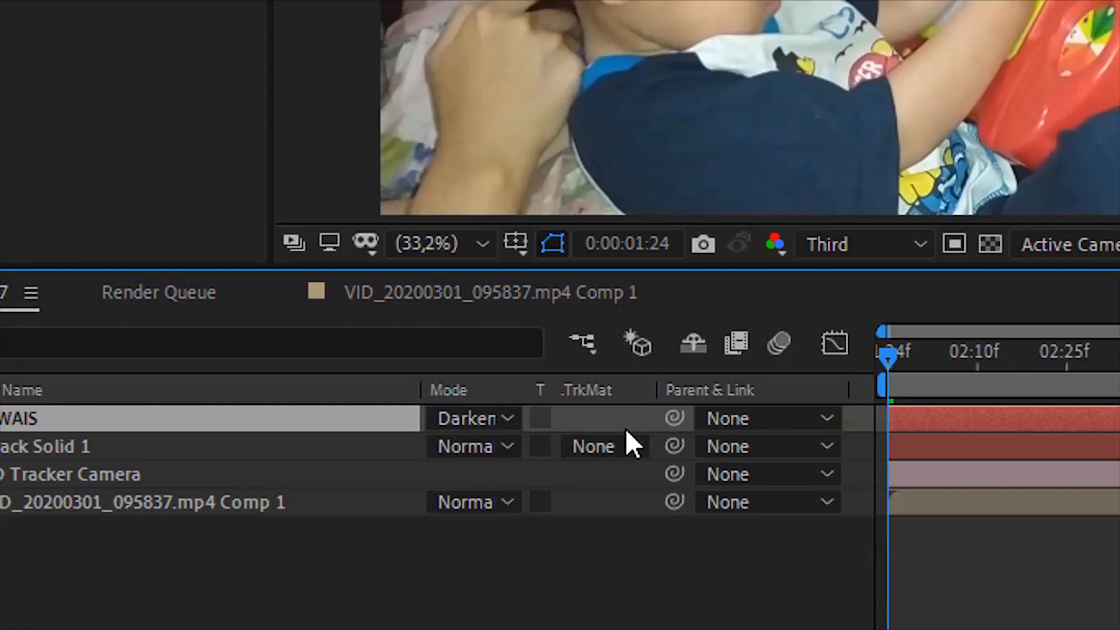
key(shift+equal)
key(shift+equal)
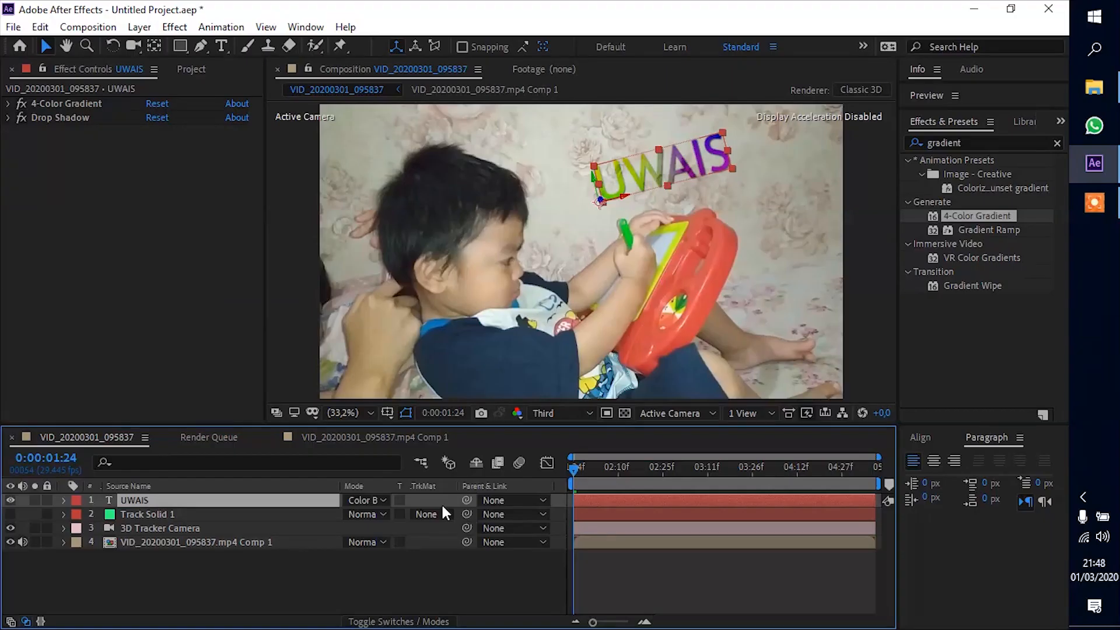
key(shift+equal)
key(shift+equal)
key(shift+equal)
key(shift+equal)
key(shift+equal)
key(shift+equal)
key(shift+equal)
key(shift+equal)
key(shift+equal)
key(shift+equal)
key(shift+minus)
key(shift+minus)
key(shift+minus)
key(shift+minus)
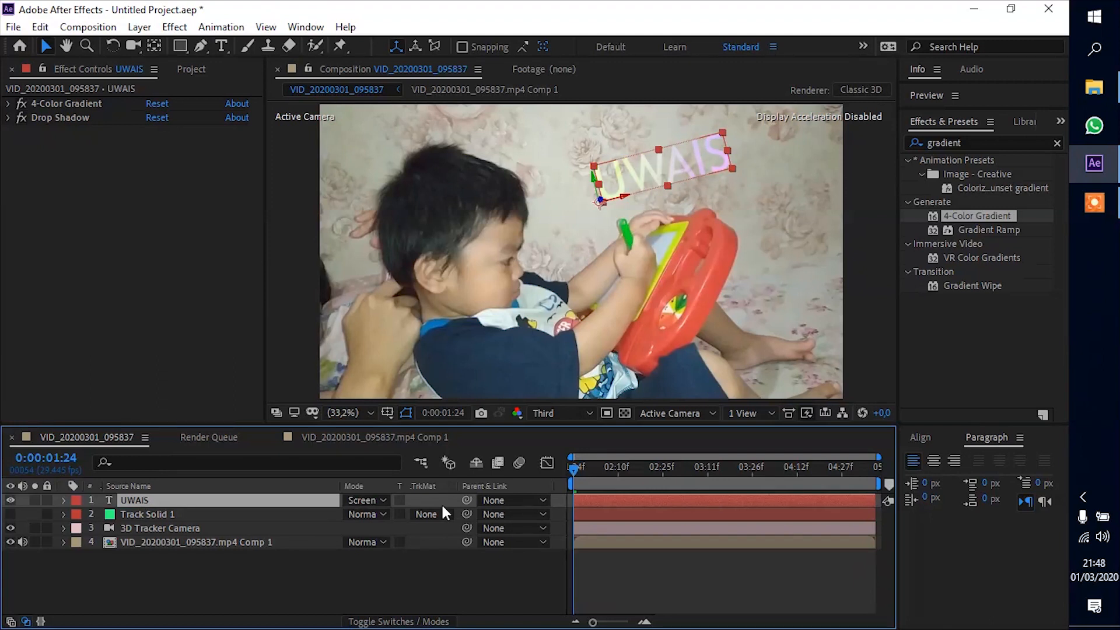
key(shift+minus)
key(shift+minus)
key(shift+minus)
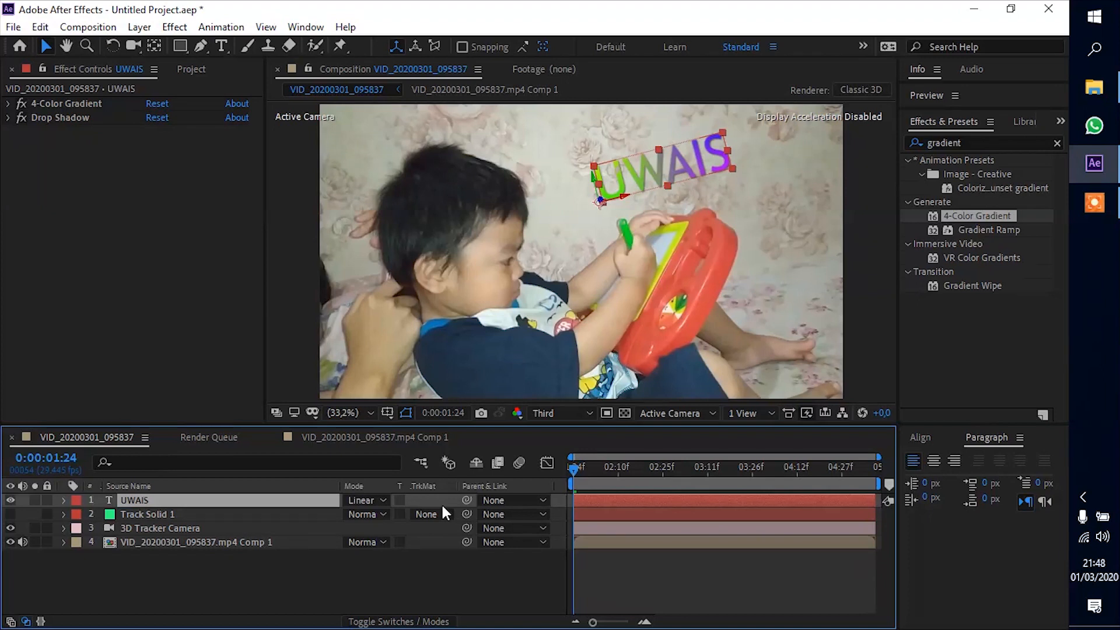
key(shift+equal)
key(shift+equal)
key(shift+equal)
key(shift+equal)
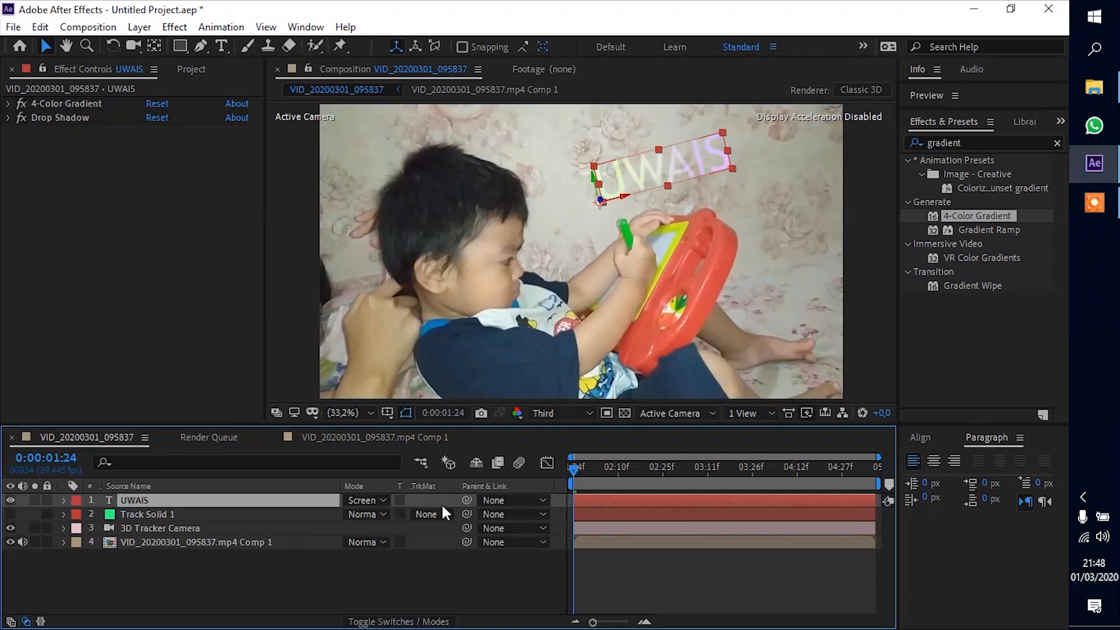
key(shift+minus)
key(shift+minus)
key(shift+minus)
key(shift+minus)
key(shift+minus)
key(shift+minus)
key(shift+minus)
drag(458, 483, 492, 483)
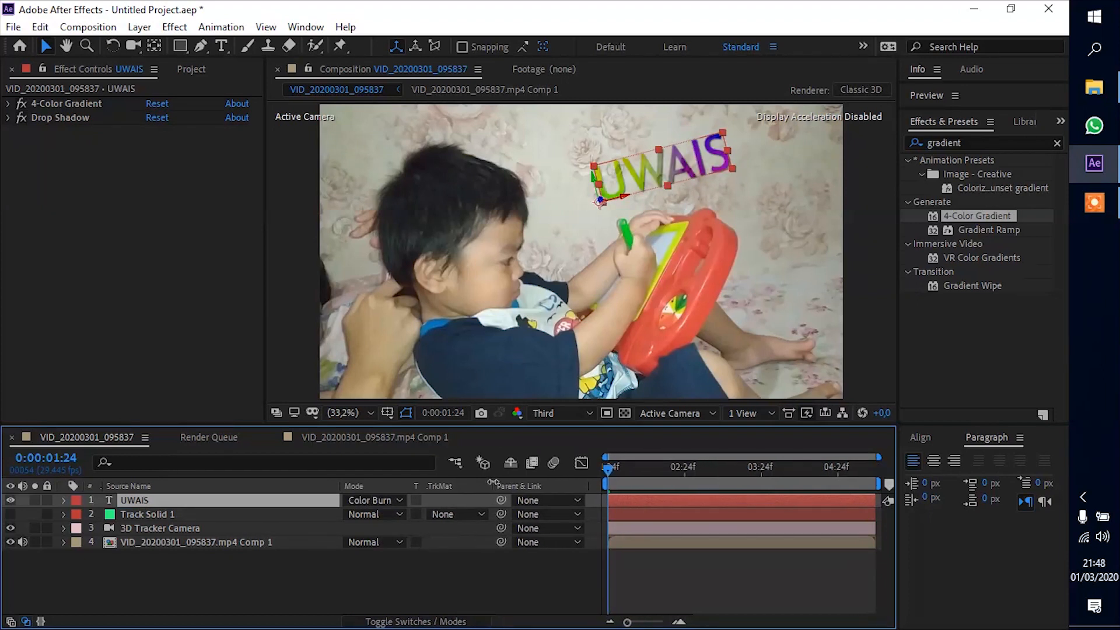
click(449, 588)
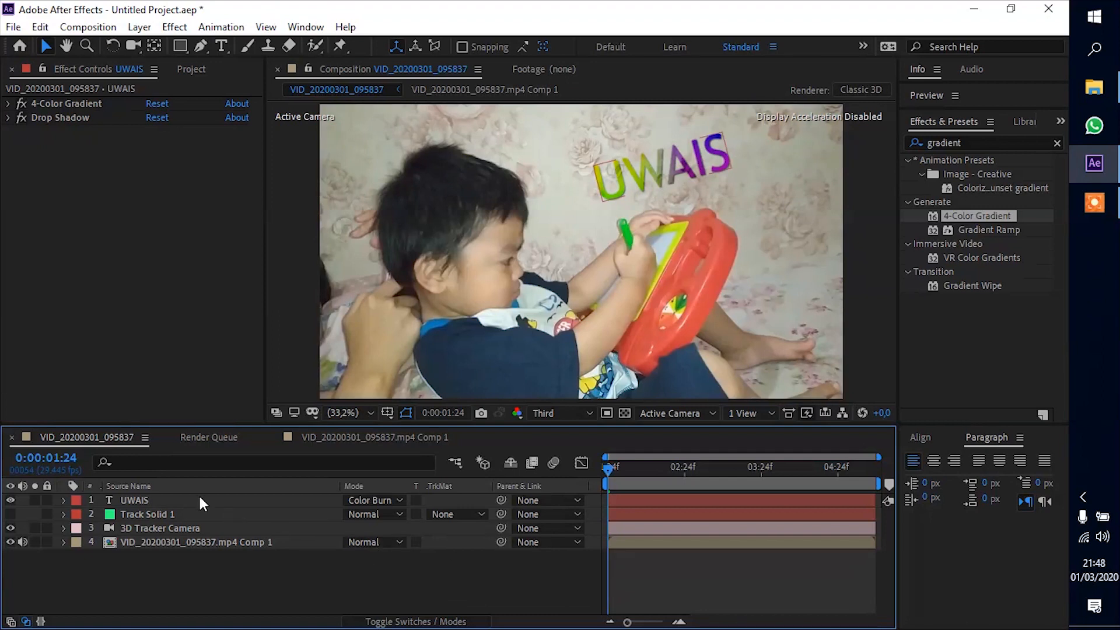
Set the text layer's opacity to 62% and play the composition to preview it.
click(200, 500)
key(t)
drag(349, 513, 349, 550)
click(445, 585)
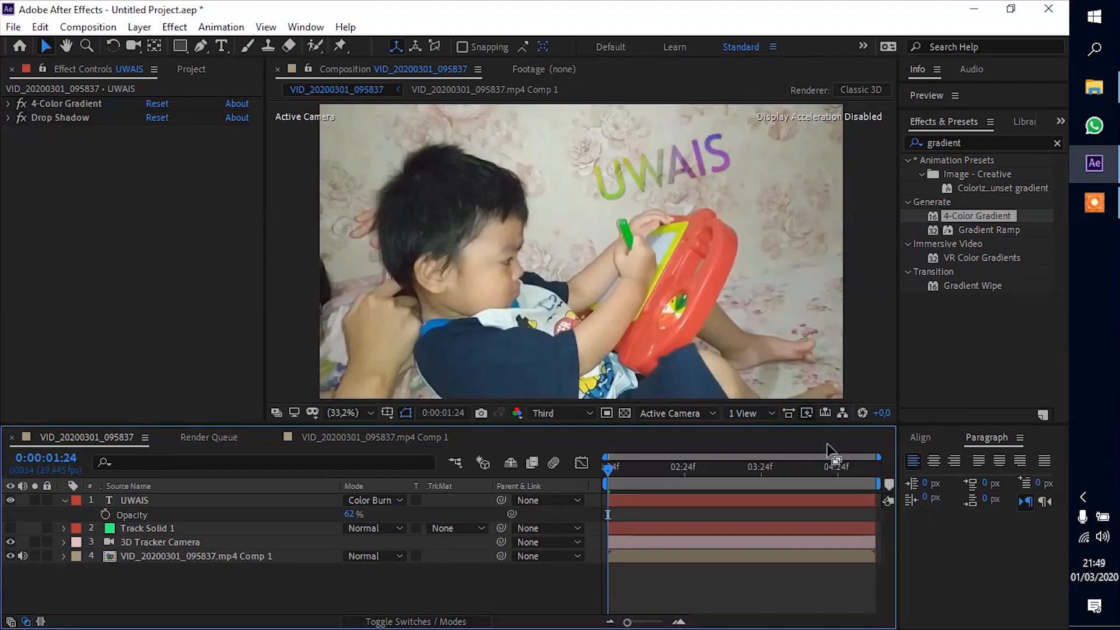
key(space)
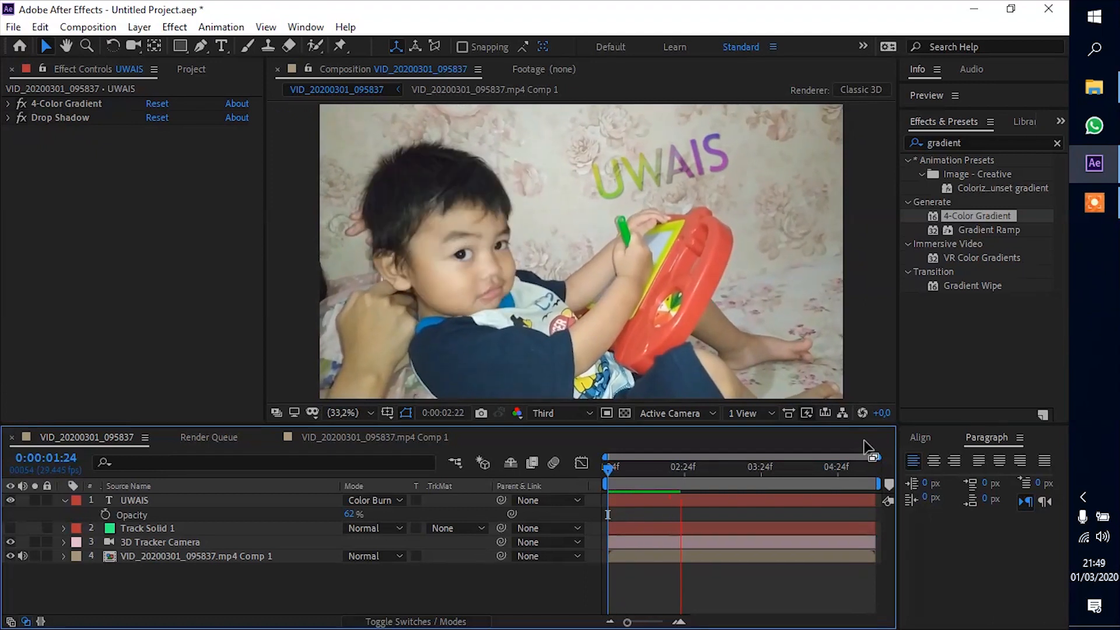
key(space)
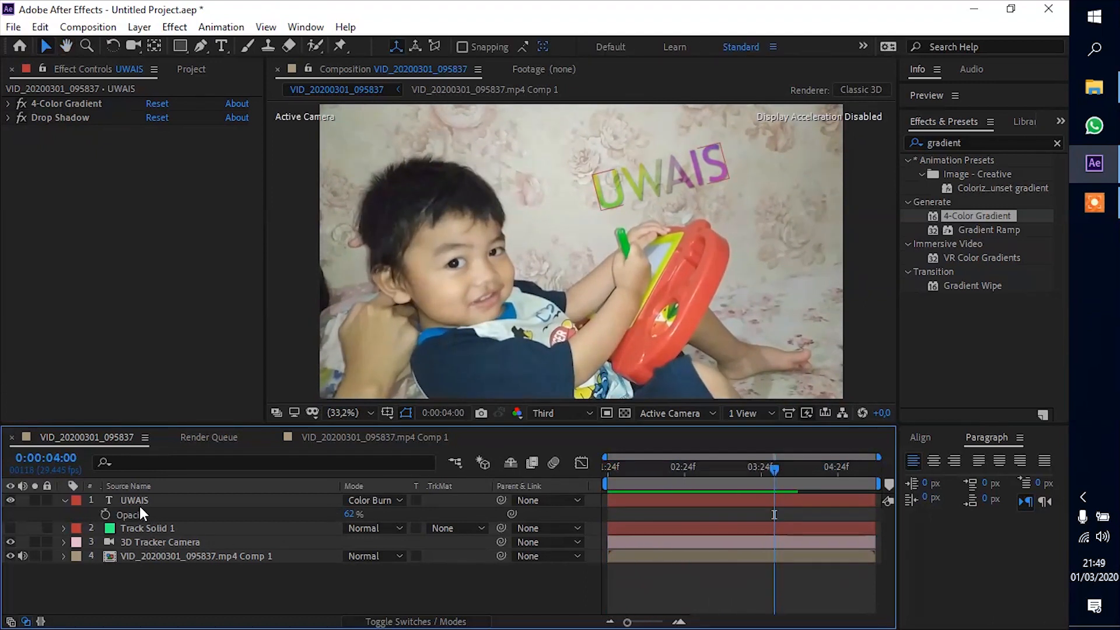
Enlarge the wall text to a 227 px font size and reposition it above the boy's drawing board.
click(139, 503)
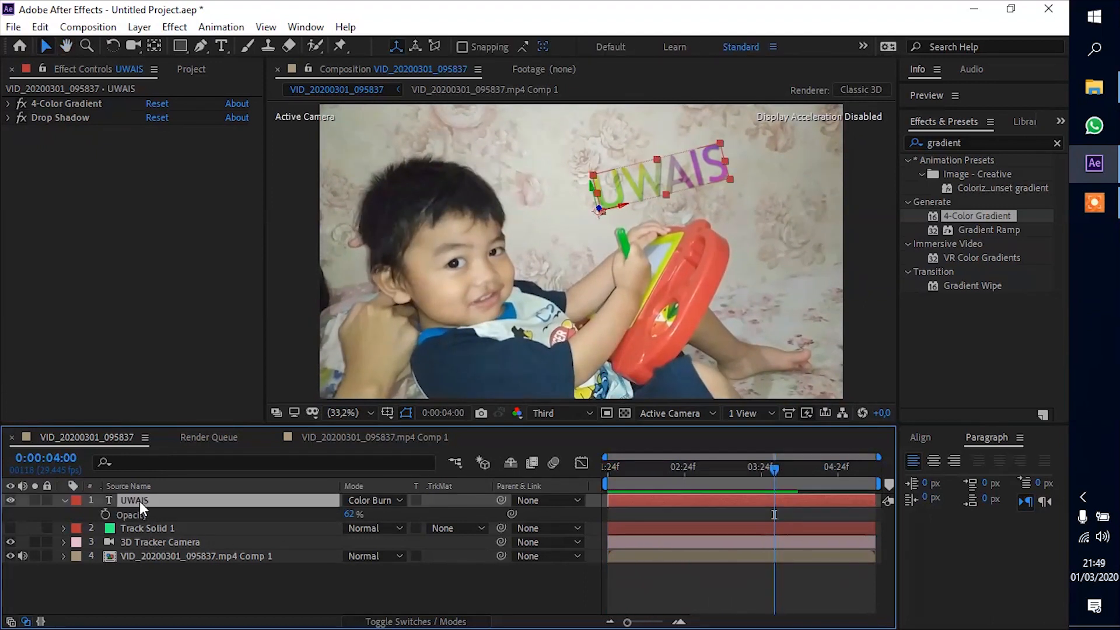
click(1058, 122)
click(1009, 173)
drag(937, 190, 1001, 184)
drag(589, 187, 584, 218)
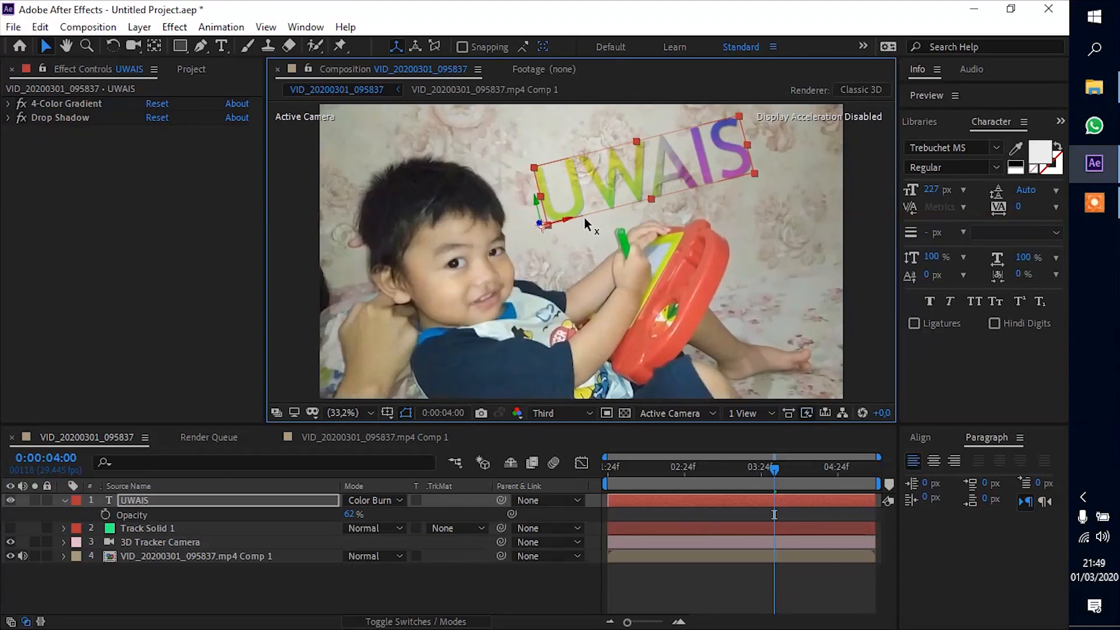
click(422, 582)
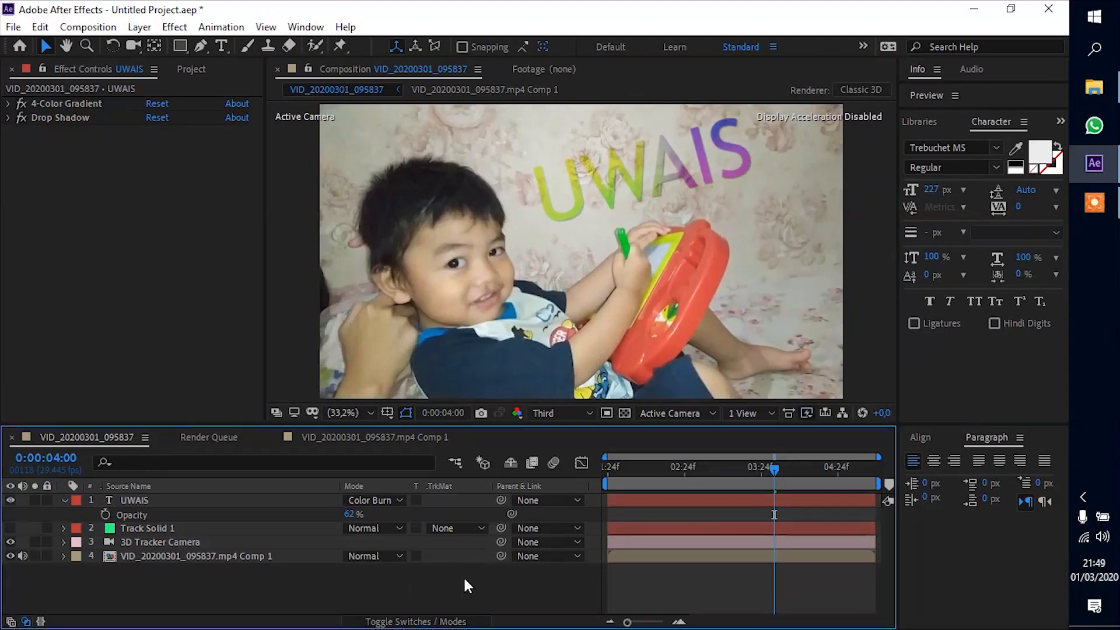
Set the text's Drop Shadow distance and softness to 23 and scrub through the clip to check it.
click(8, 118)
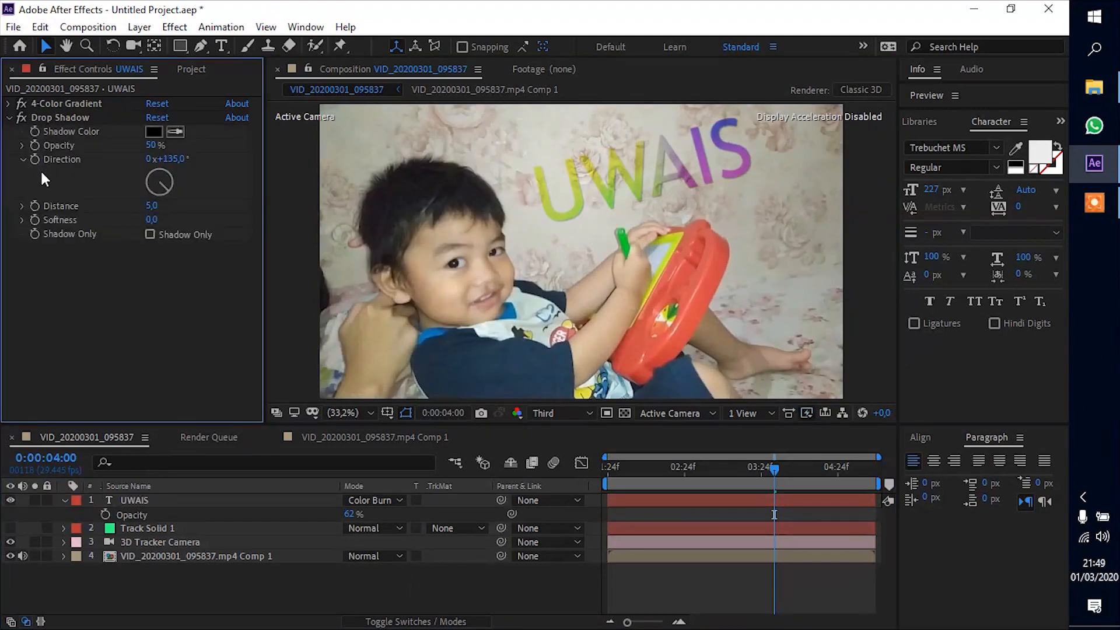
drag(150, 206, 168, 203)
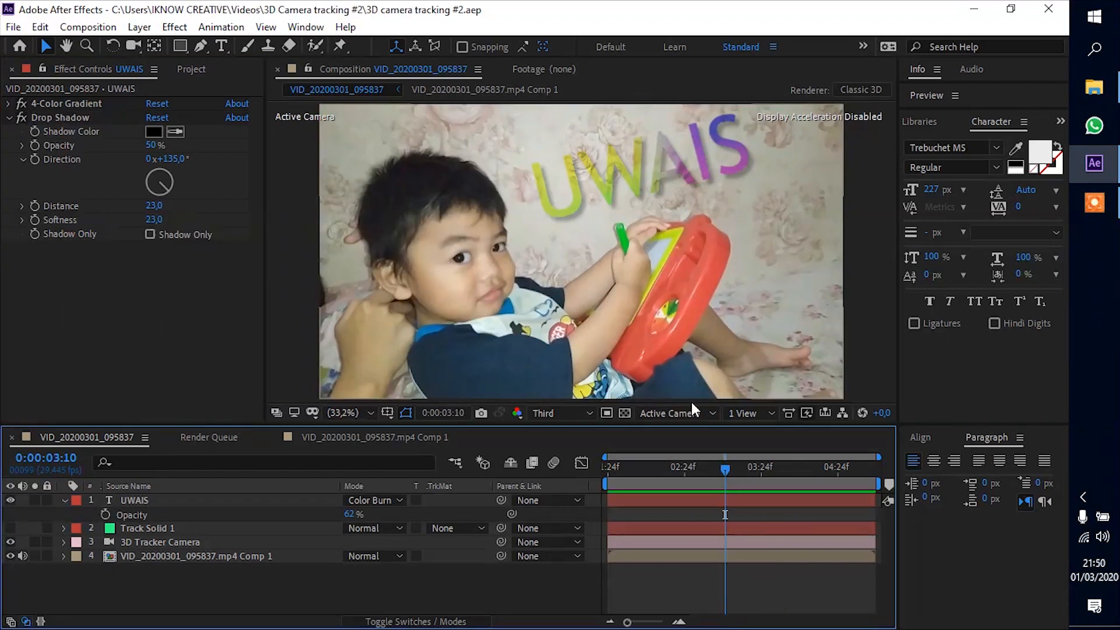
drag(724, 470, 684, 481)
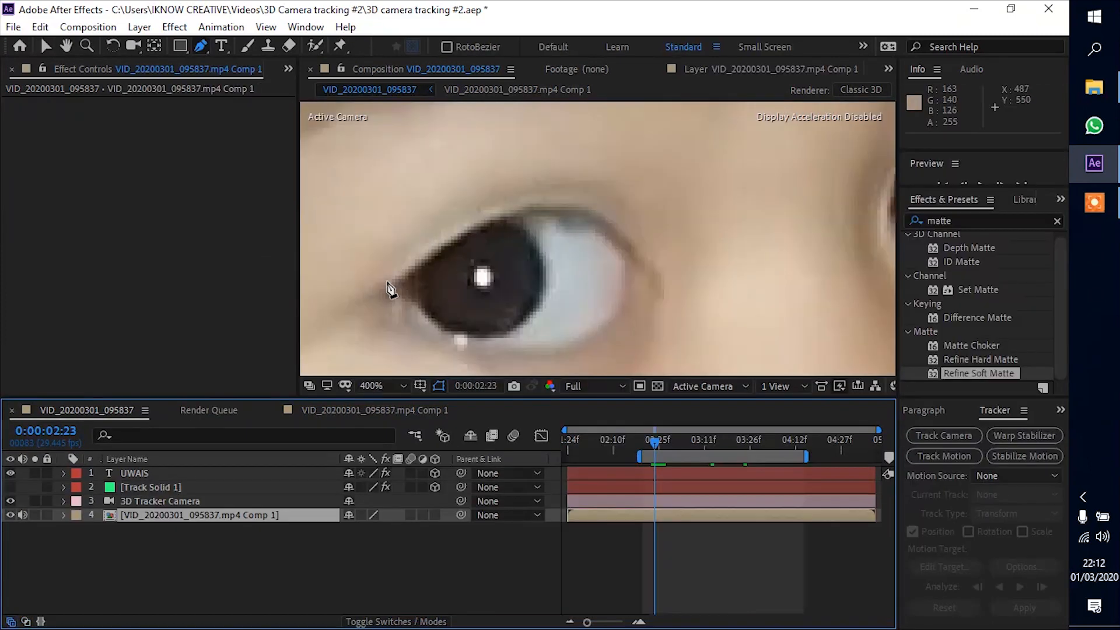
Duplicate the video comp layer and trim the copy to start at 0:00:02:23.
click(173, 530)
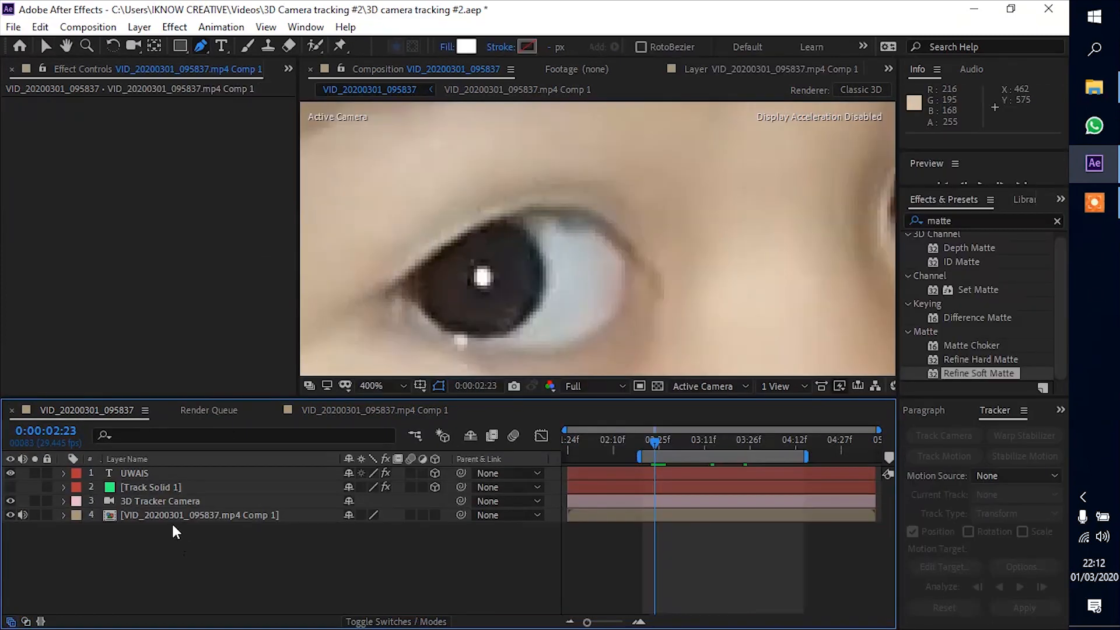
click(174, 516)
key(ctrl+d)
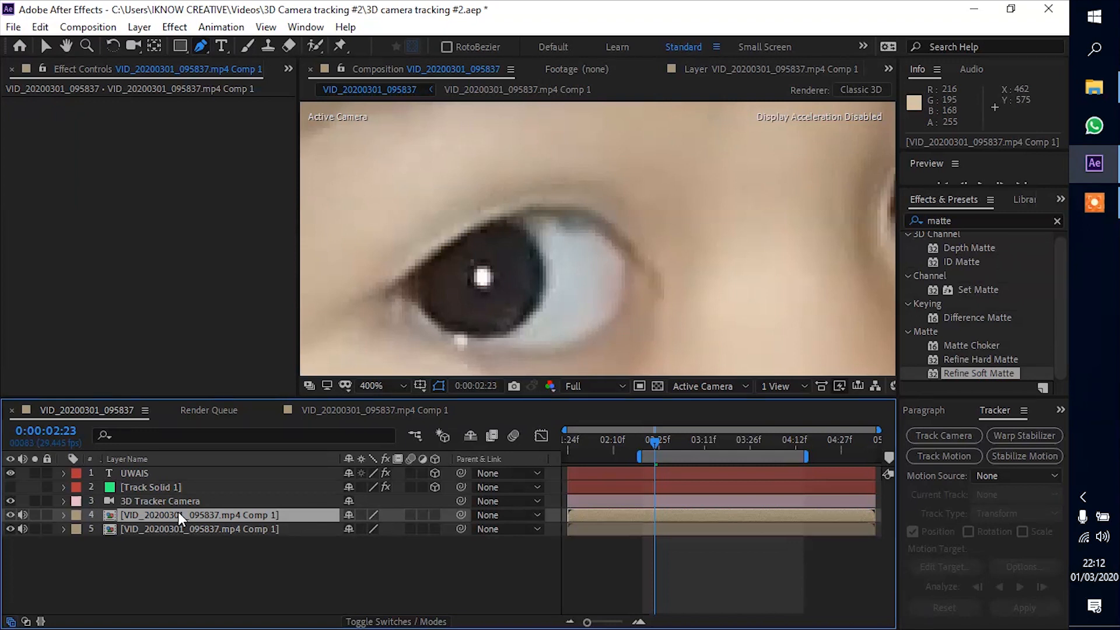
key(alt+bracketleft)
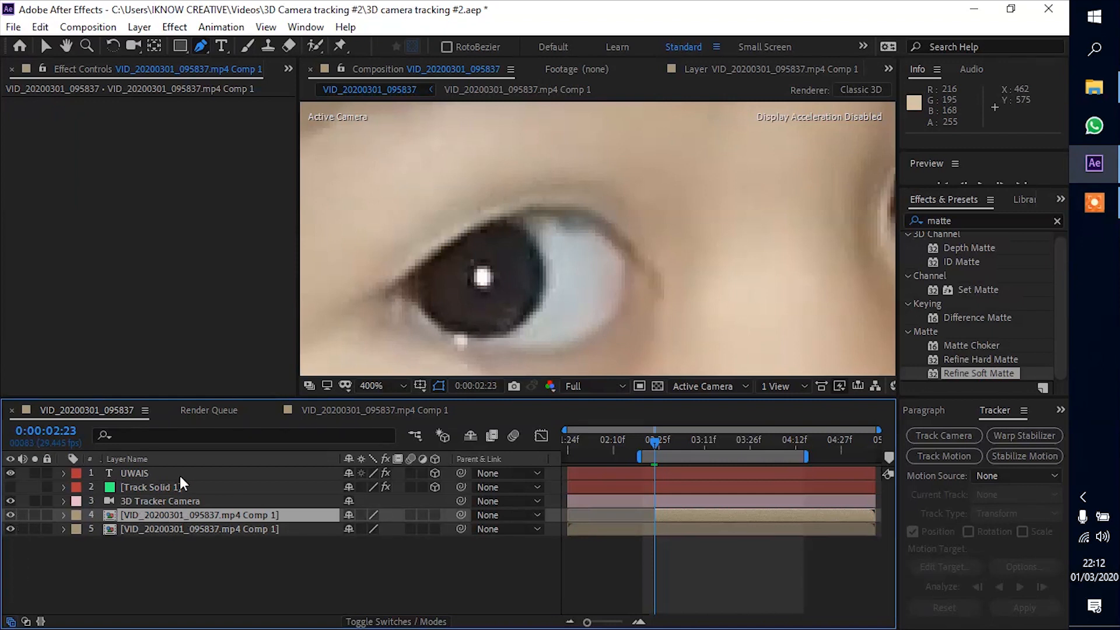
Draw a closed polygonal mask around the boy's nearer eye on the duplicated video layer with the Pen tool.
click(366, 270)
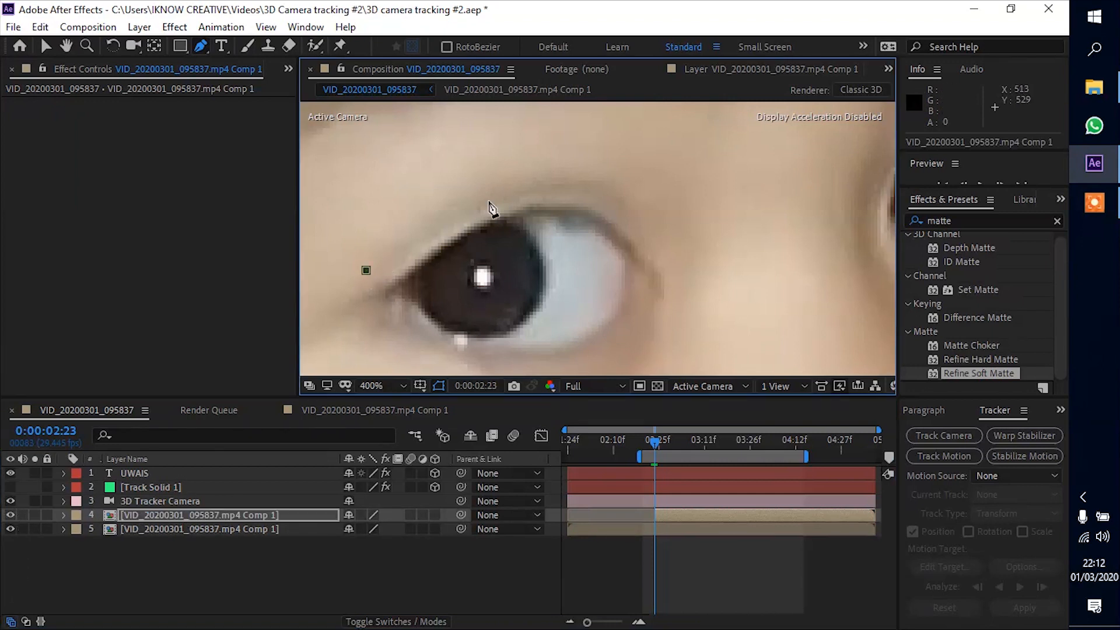
click(459, 206)
click(689, 233)
click(687, 284)
drag(646, 330, 692, 195)
click(699, 226)
click(579, 255)
click(481, 238)
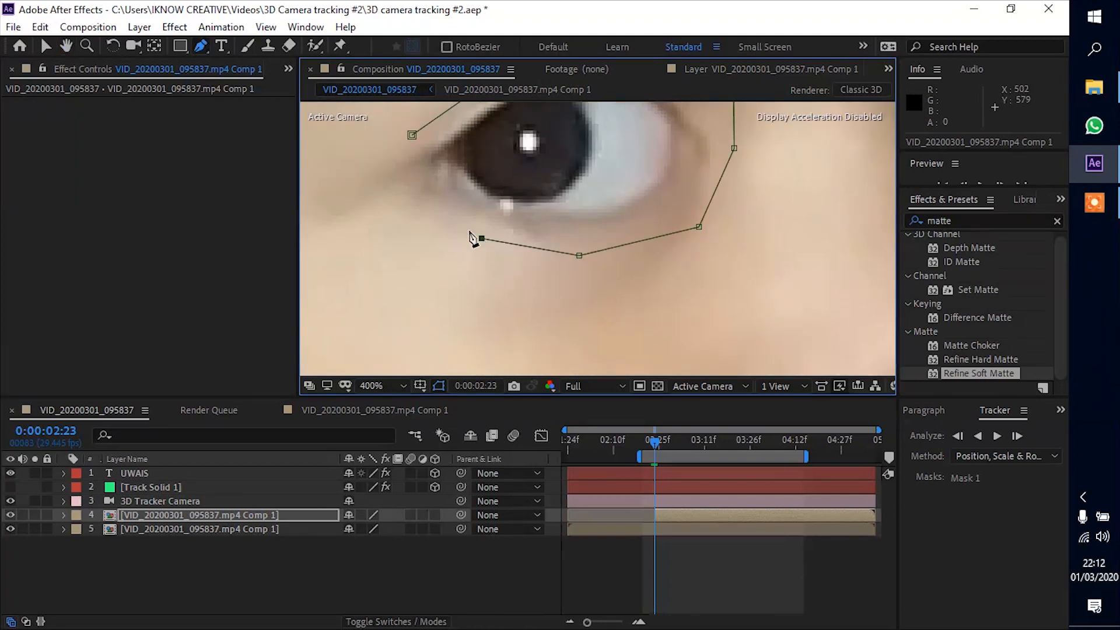
click(412, 135)
drag(427, 225, 367, 295)
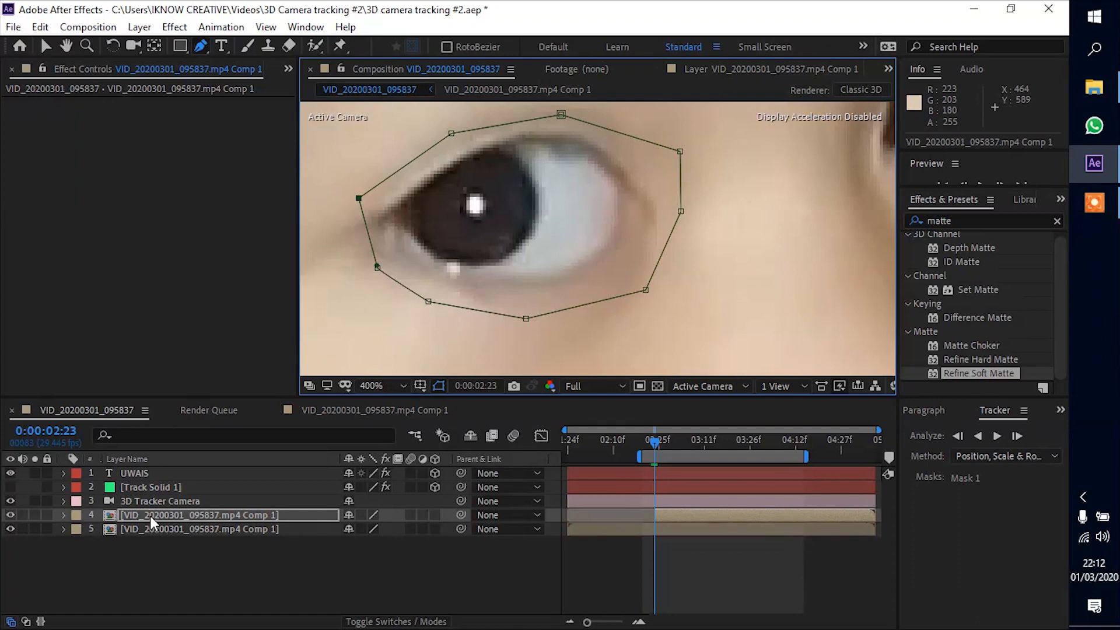
Track the eye mask forward through the clip using the Position, Scale & Rotation method.
key(m)
right_click(138, 527)
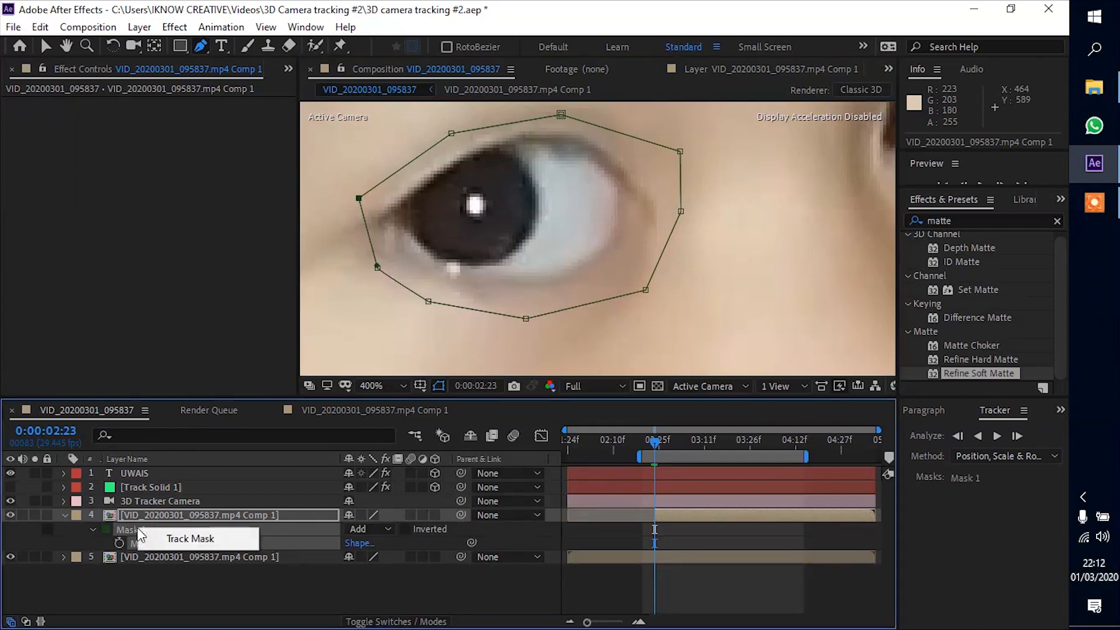
click(201, 536)
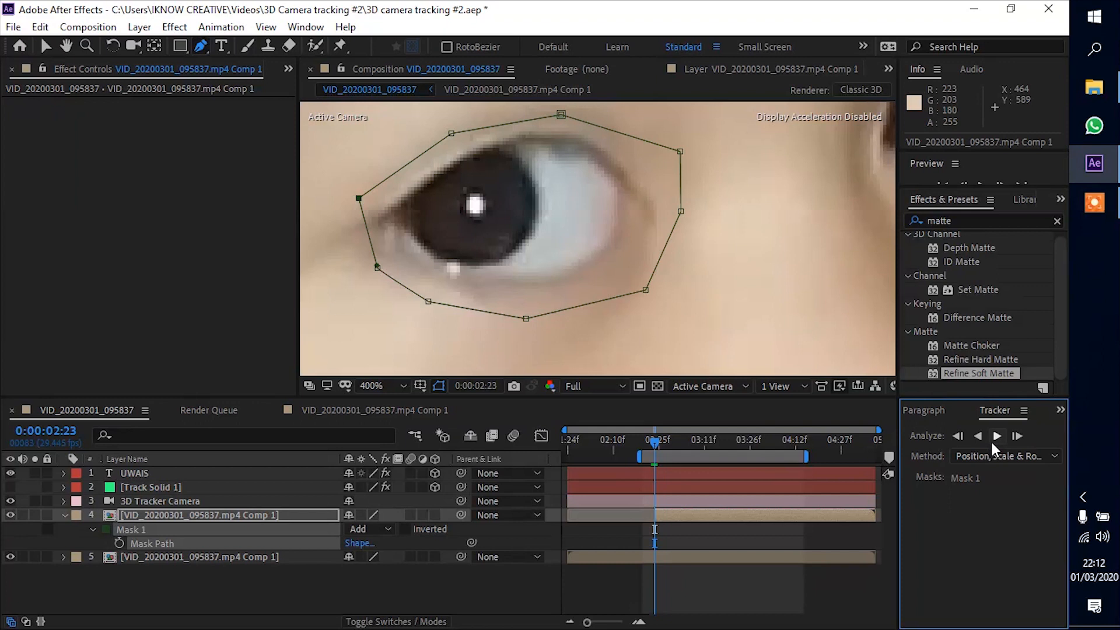
click(996, 436)
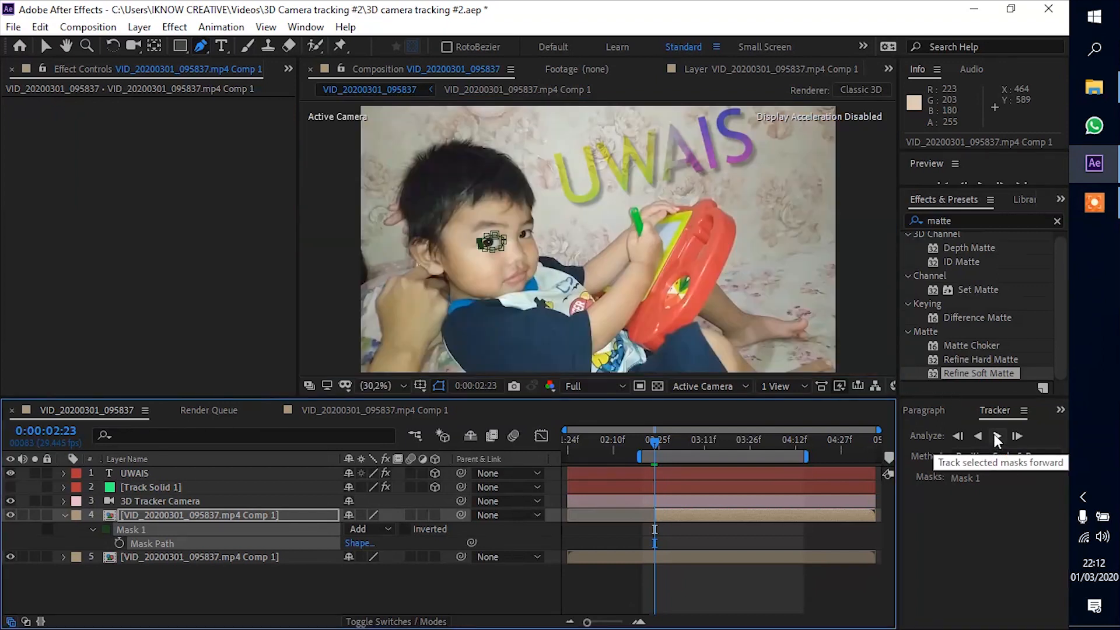
click(996, 436)
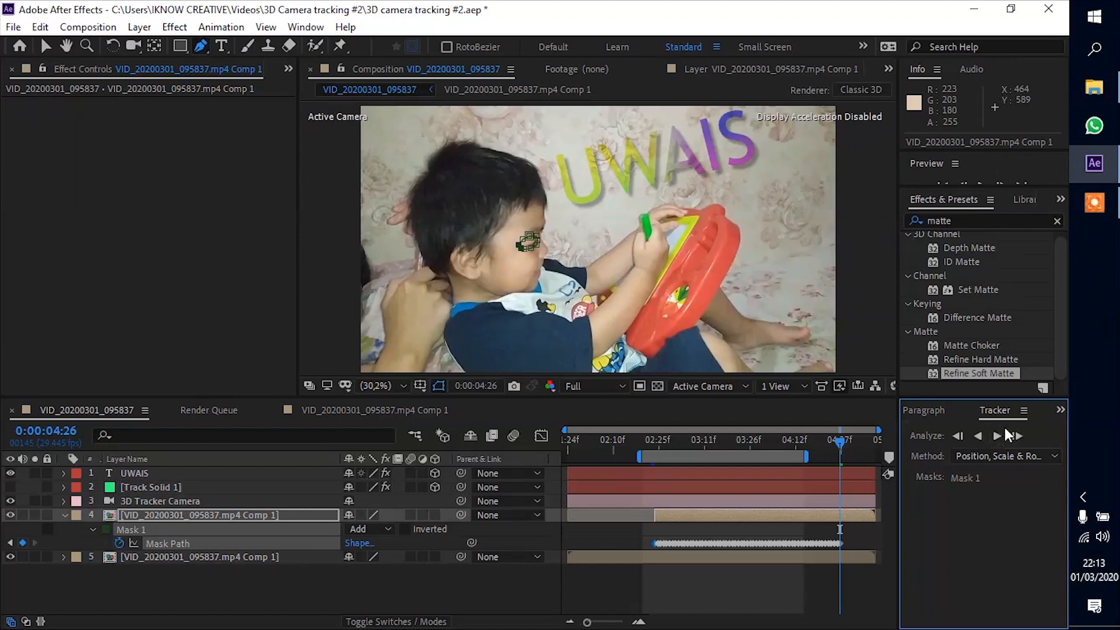
Solo the masked eye layer from 0:00:02:23 and scrub to check the tracked mask, then turn solo off.
drag(842, 439, 654, 476)
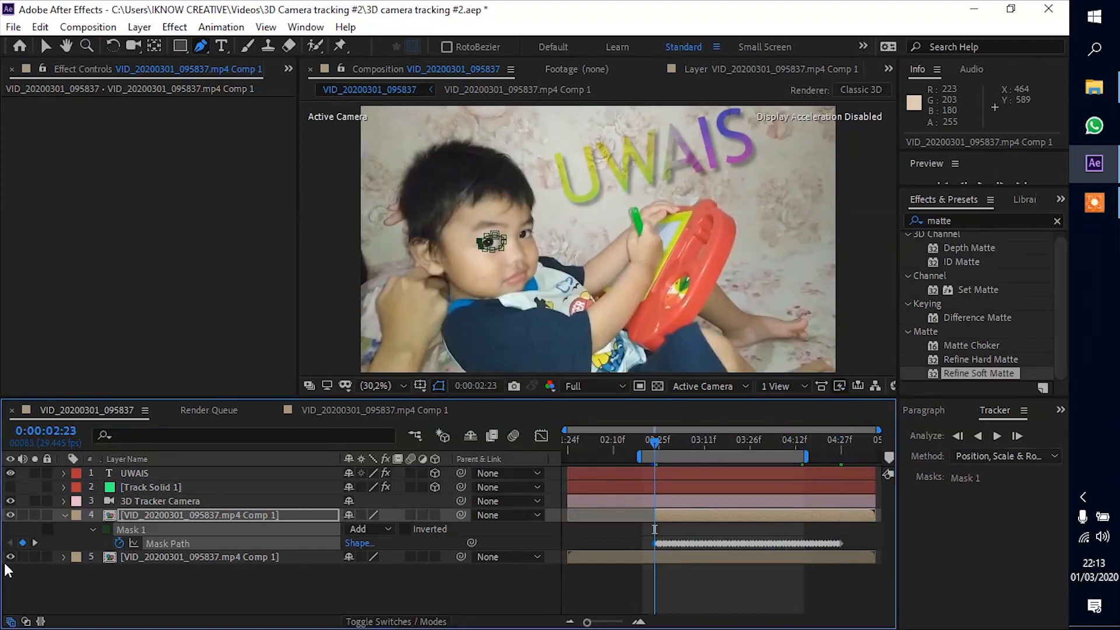
click(35, 515)
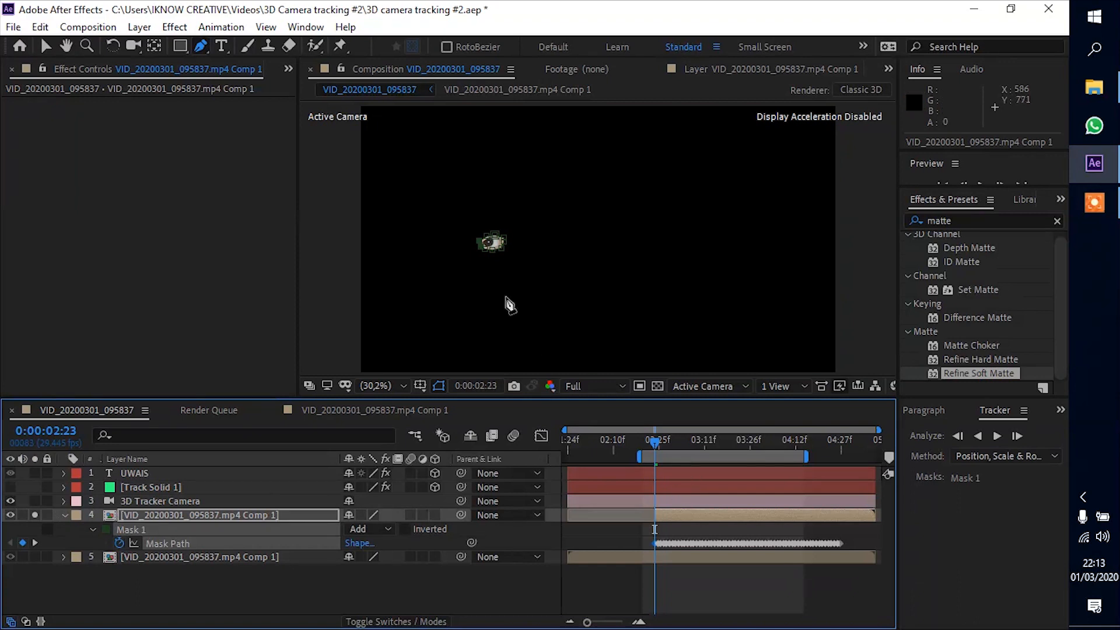
scroll(499, 244, up, 4)
drag(645, 435, 655, 459)
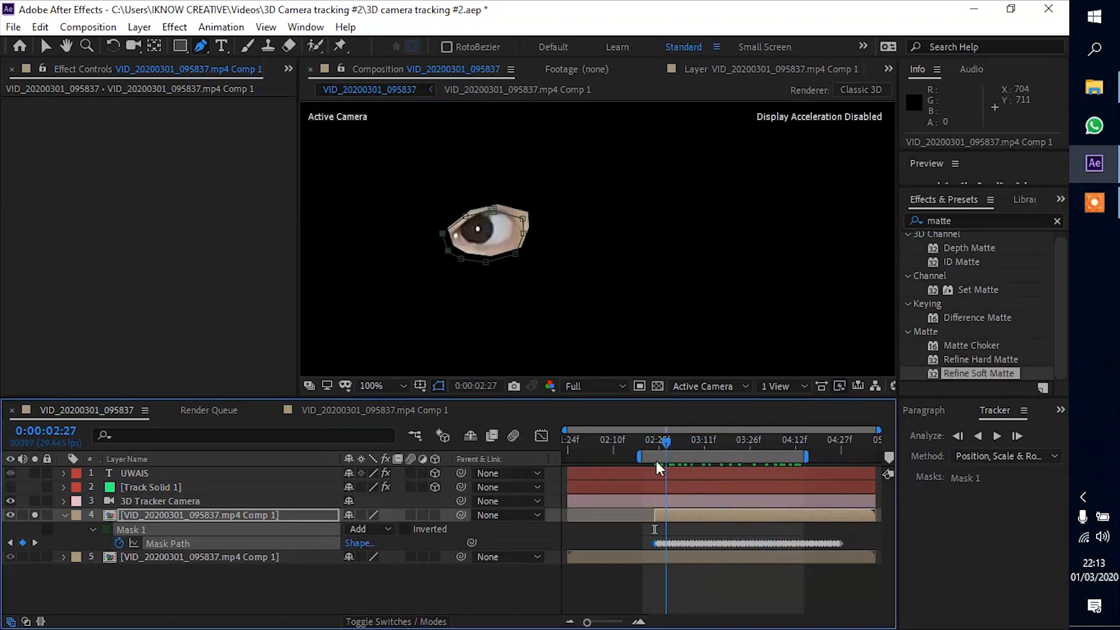
click(29, 514)
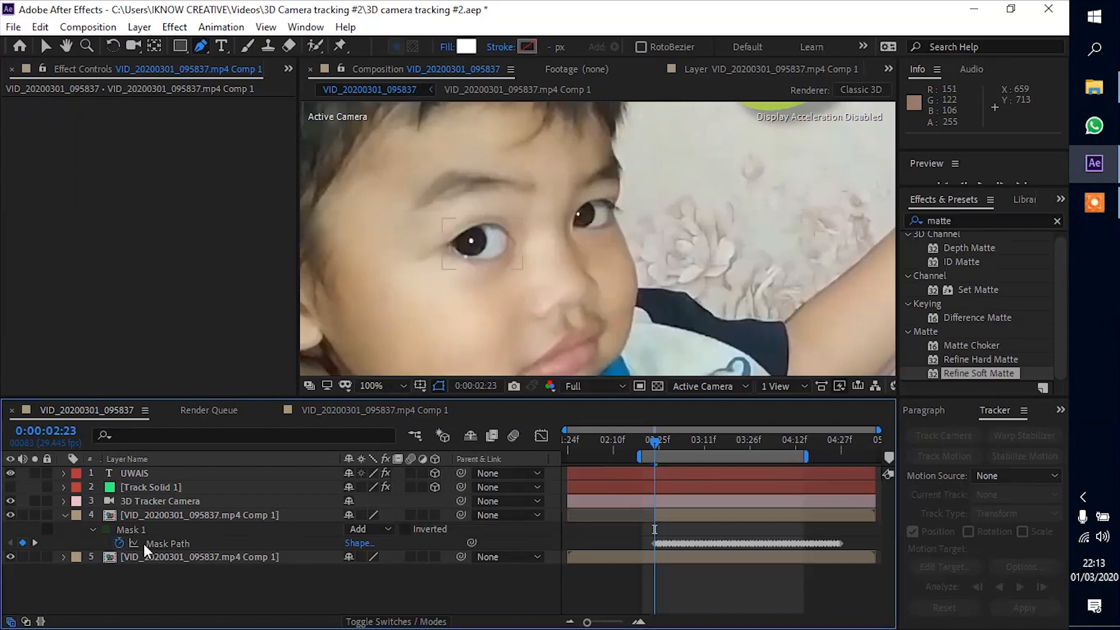
Set the eye mask's feather to 19.3 pixels.
click(133, 530)
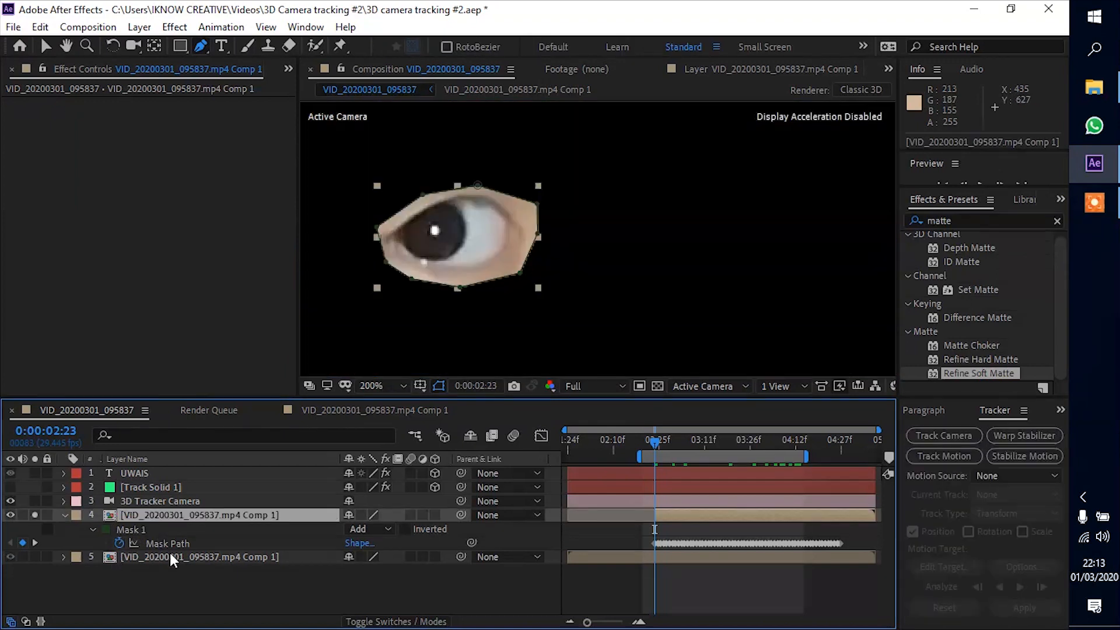
click(138, 529)
key(f)
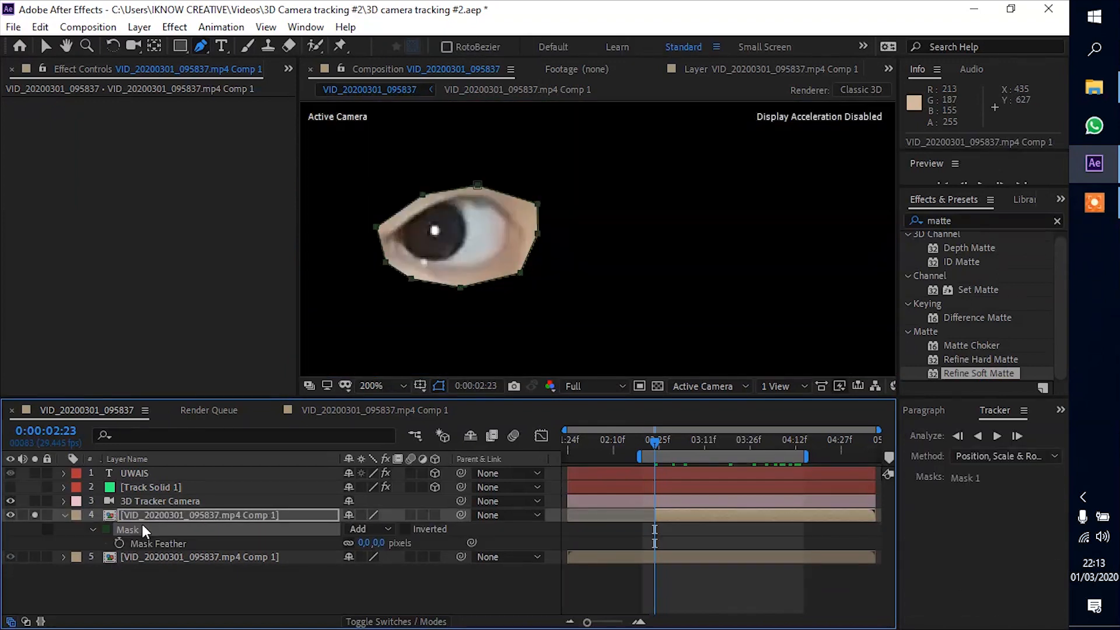
drag(378, 547, 581, 524)
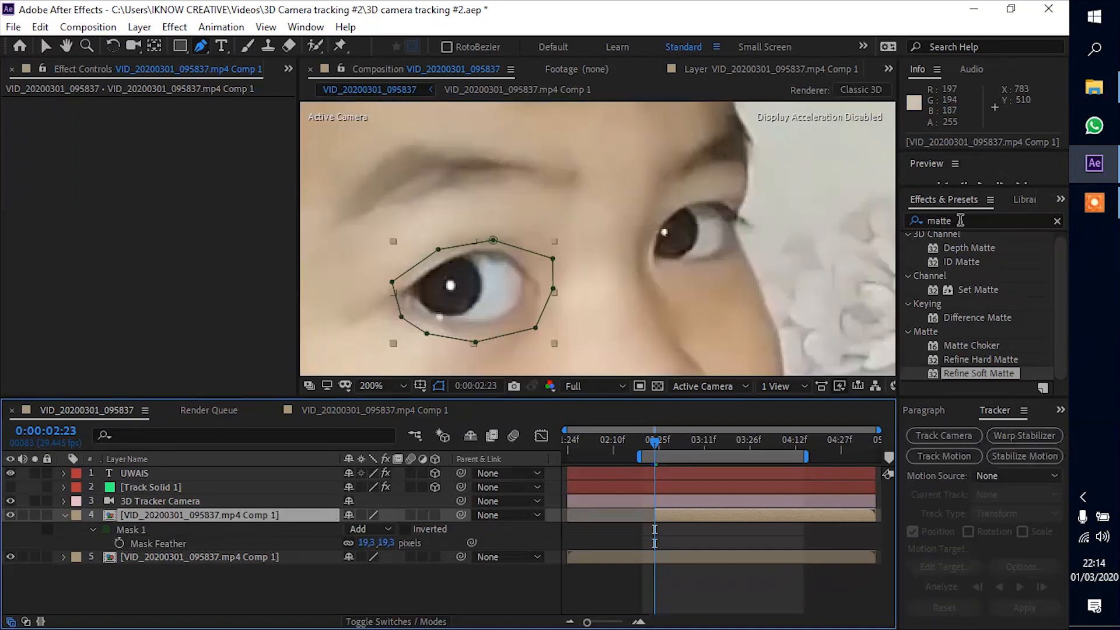
Find the Glow effect and apply it to the masked eye layer.
click(960, 219)
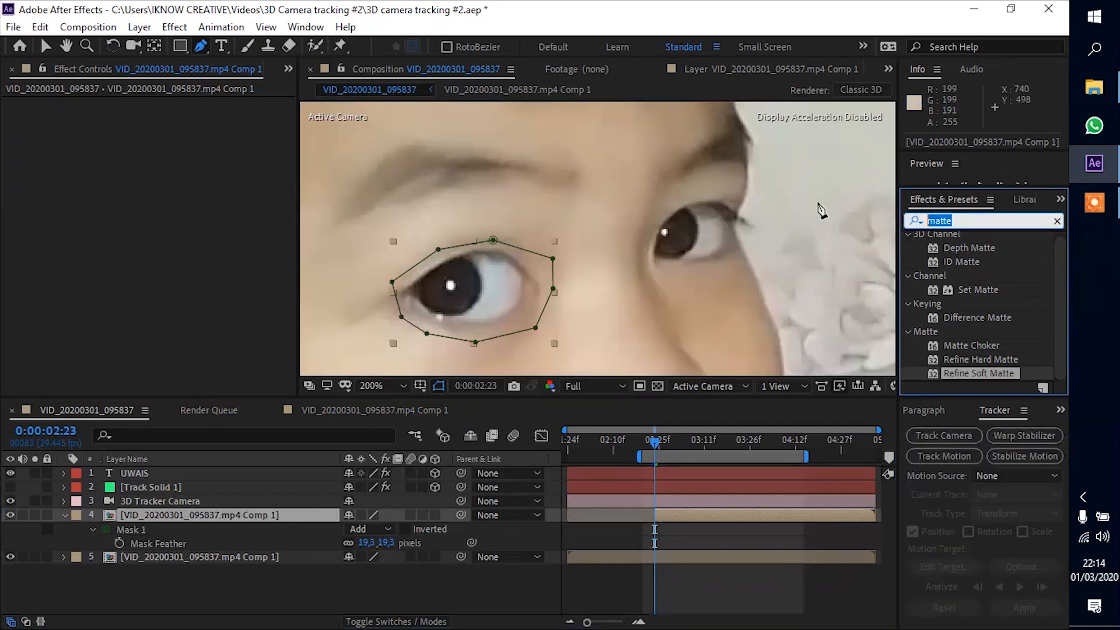
text(glow)
drag(956, 326, 156, 188)
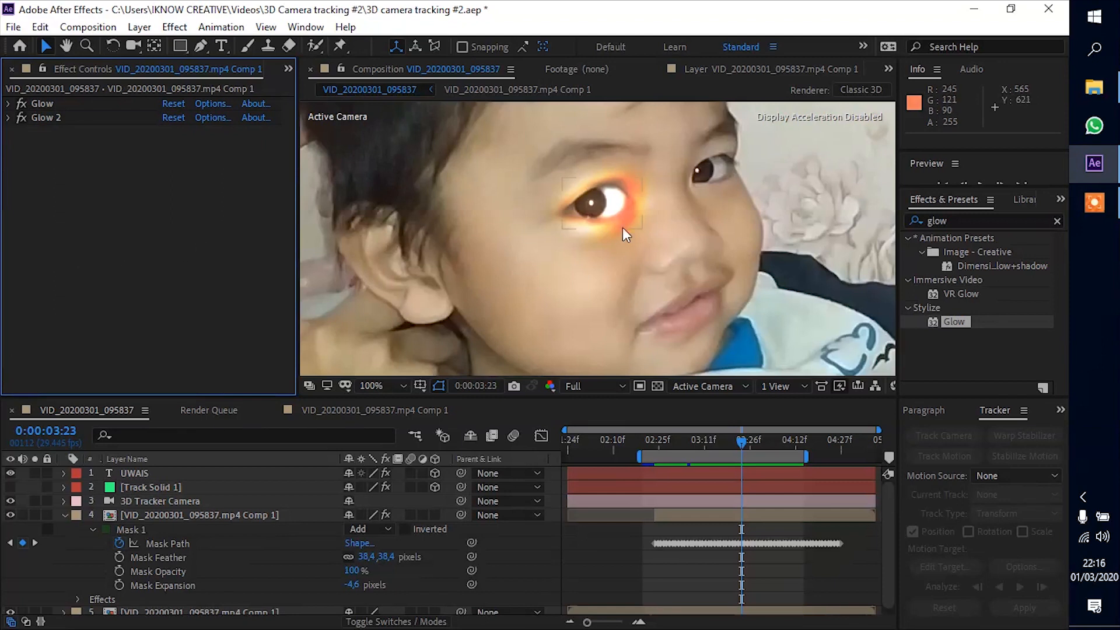
Review the glow around the eye, return to 0:00:02:23 and hide the masked glow layer.
scroll(614, 209, up, 2)
drag(719, 187, 520, 263)
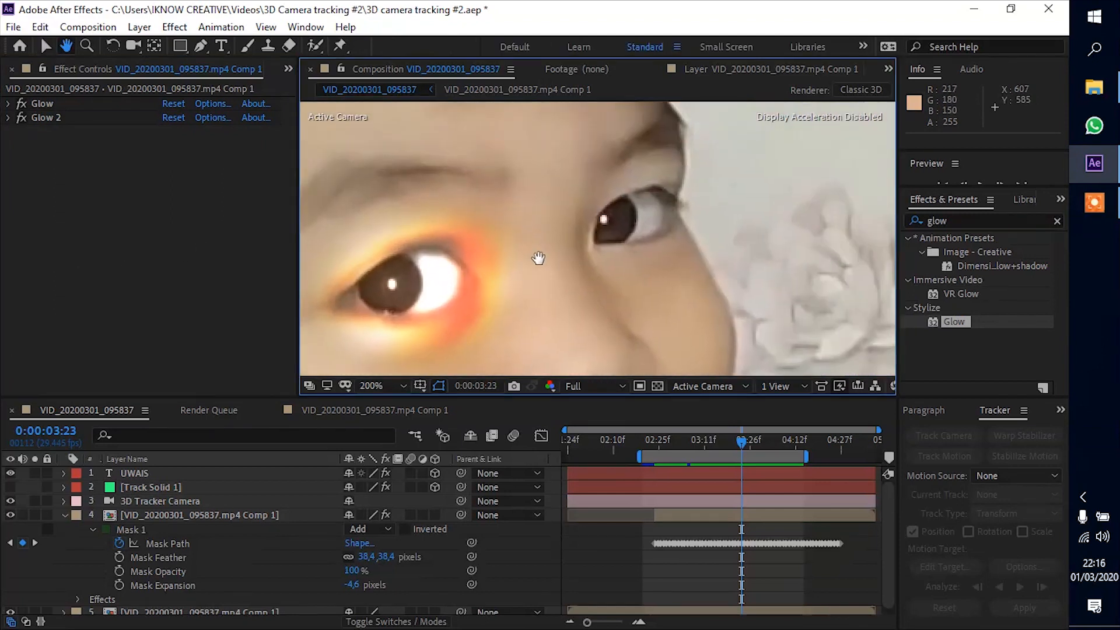
drag(711, 443, 654, 445)
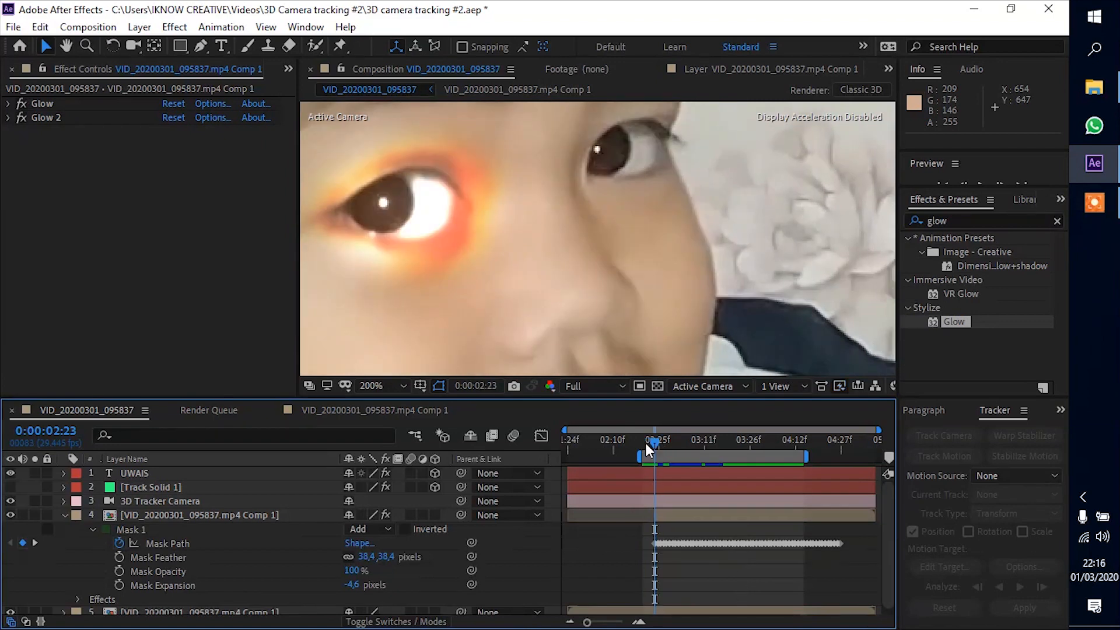
click(157, 514)
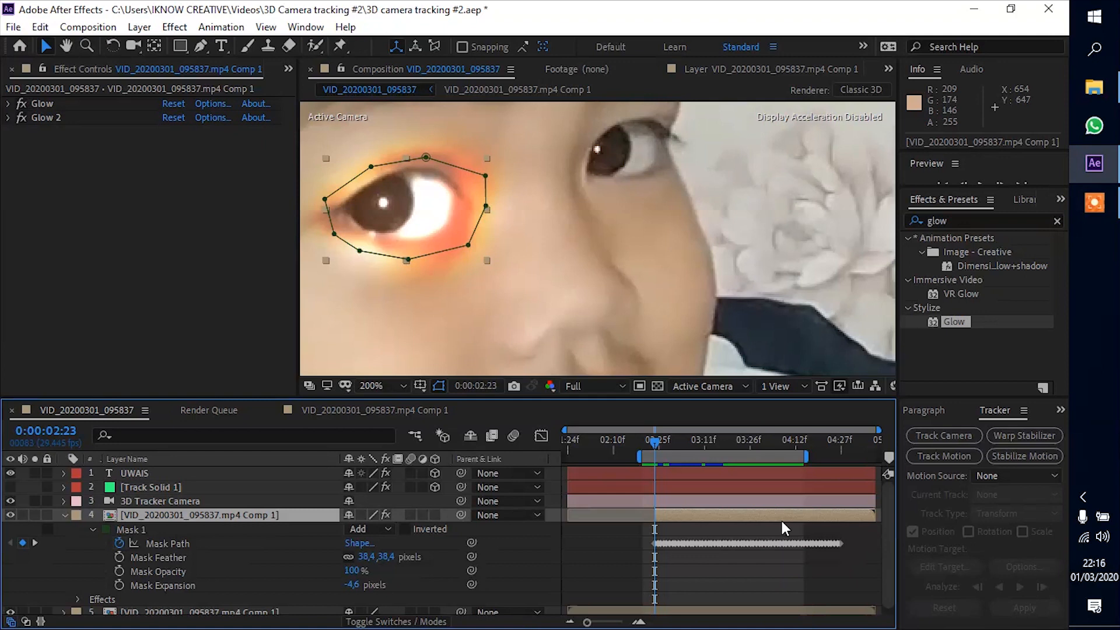
scroll(511, 563, down, 1)
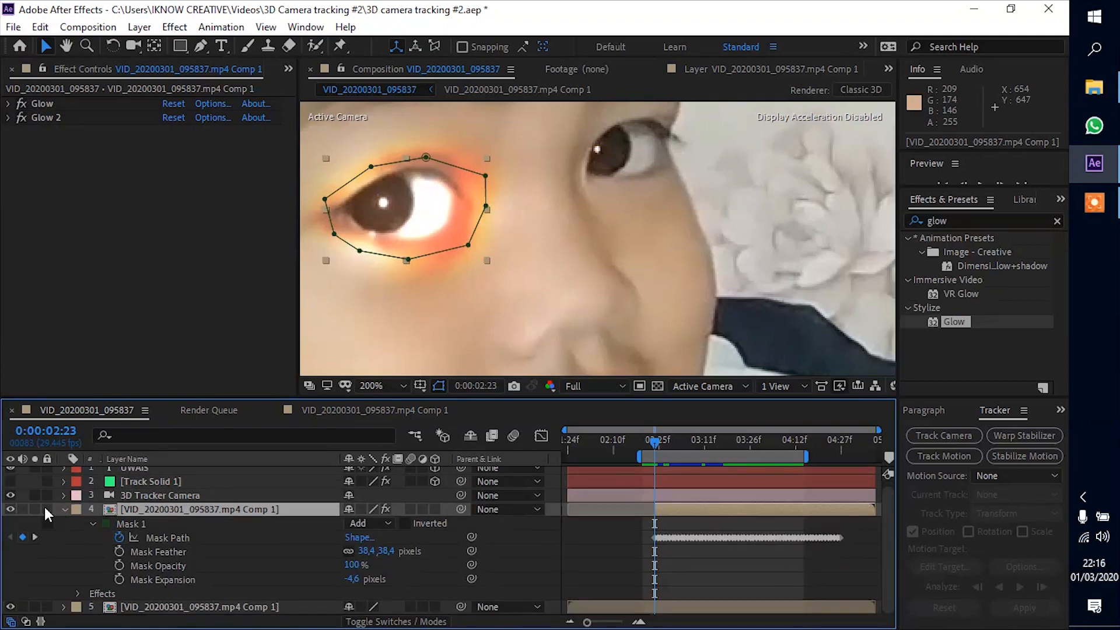
click(10, 509)
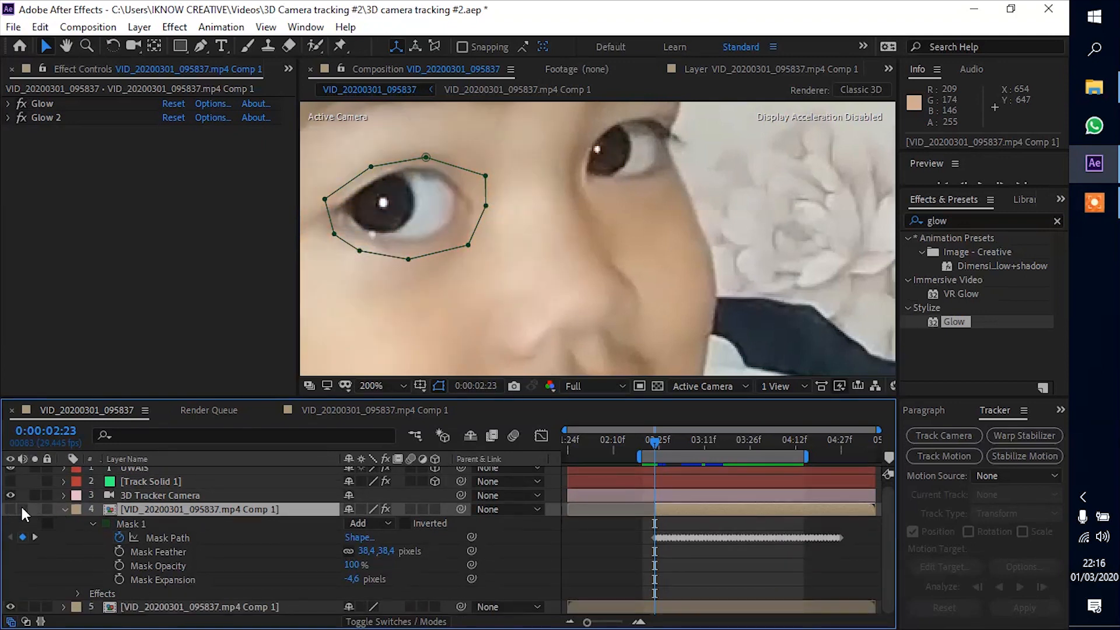
Trim the bottom video layer to start at 0:00:02:23 and track its mask on the other eye forward.
click(169, 609)
key(alt+bracketleft)
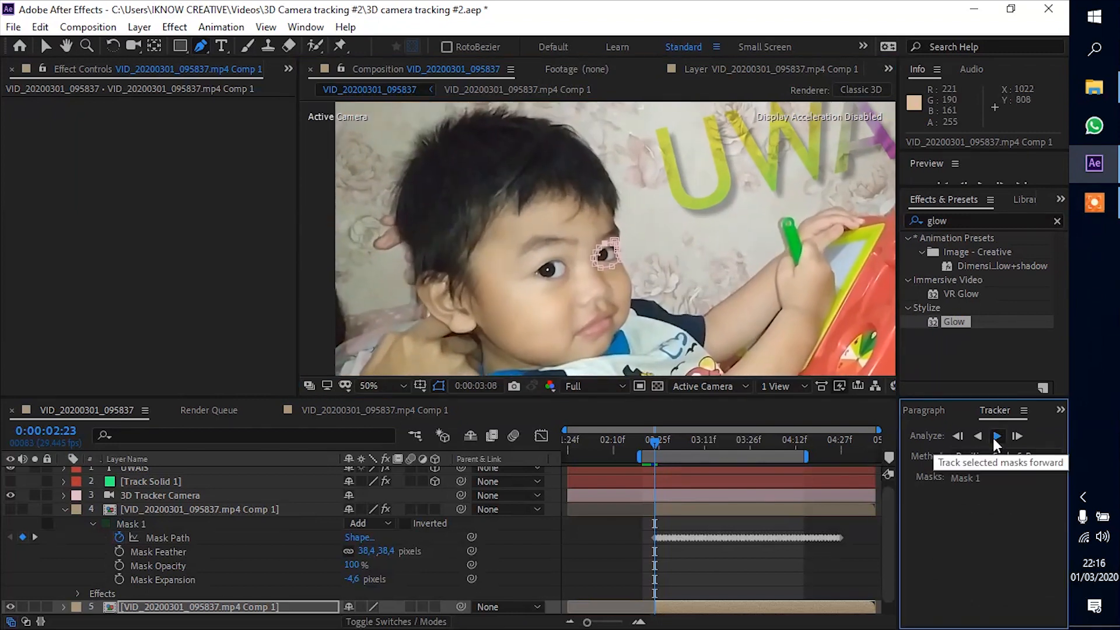
click(997, 437)
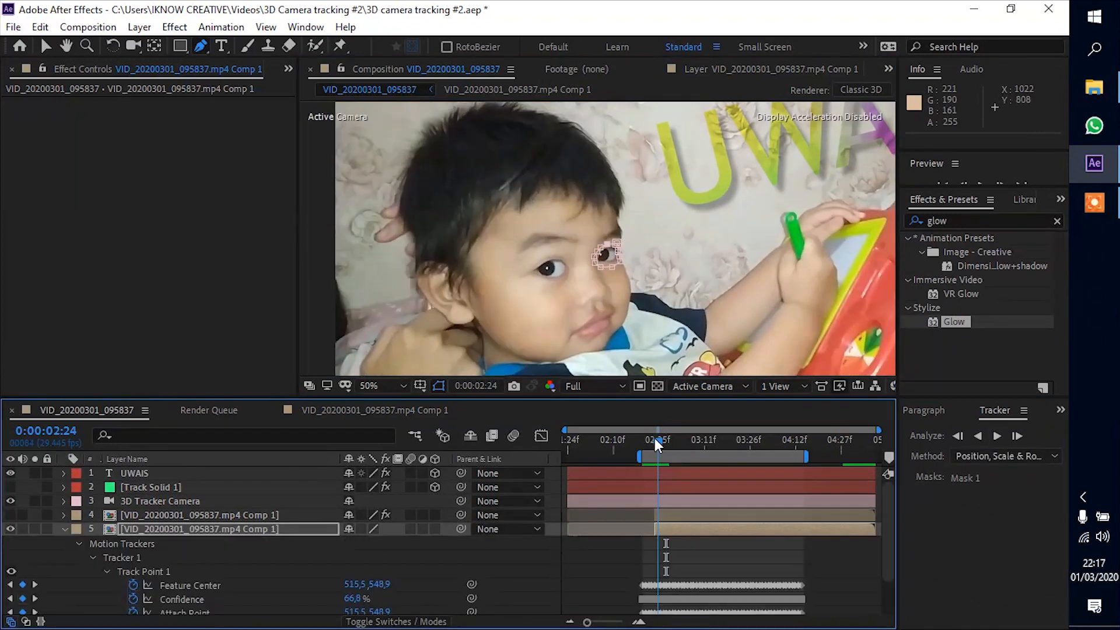
Set the second eye mask's feather to 38,4 pixels and expansion to -4,6 pixels, and show the first eye's glow layer.
drag(654, 441, 789, 443)
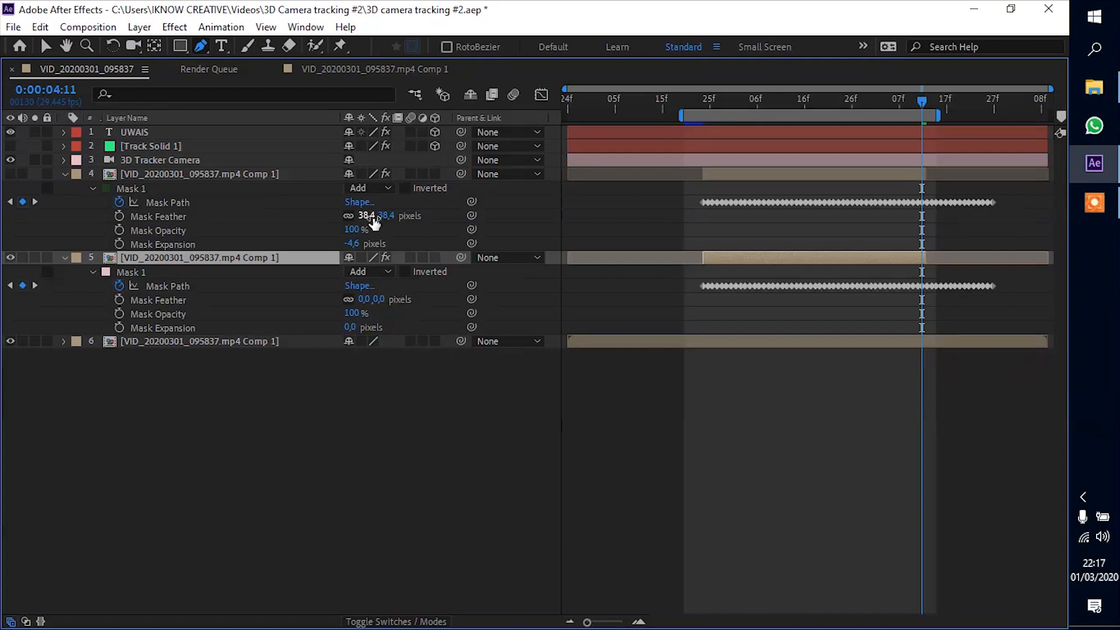
drag(366, 304, 256, 285)
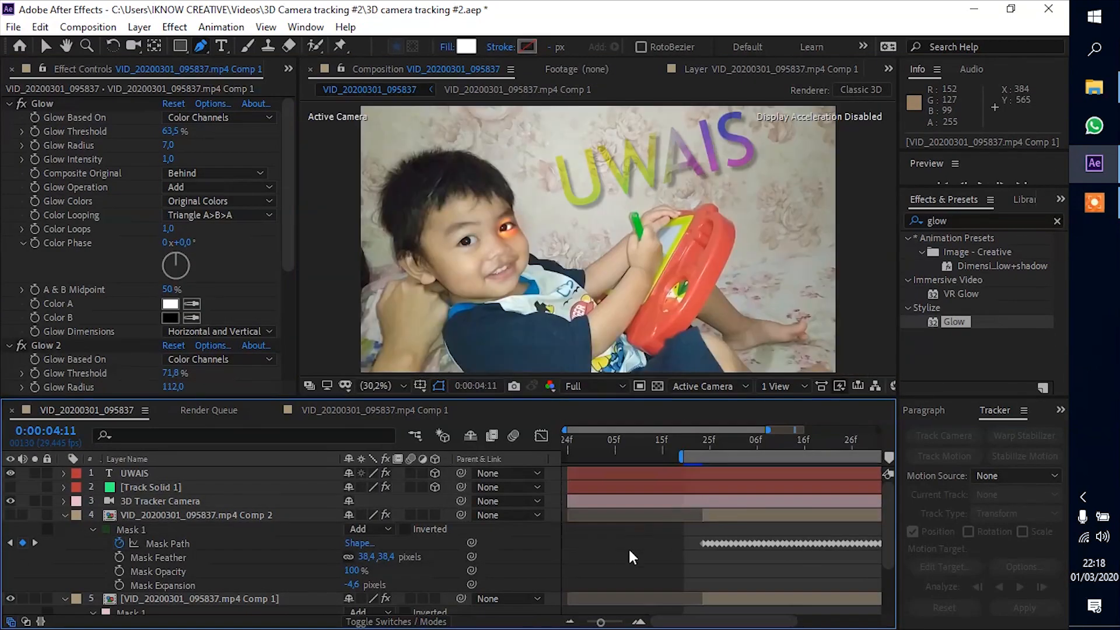
click(65, 515)
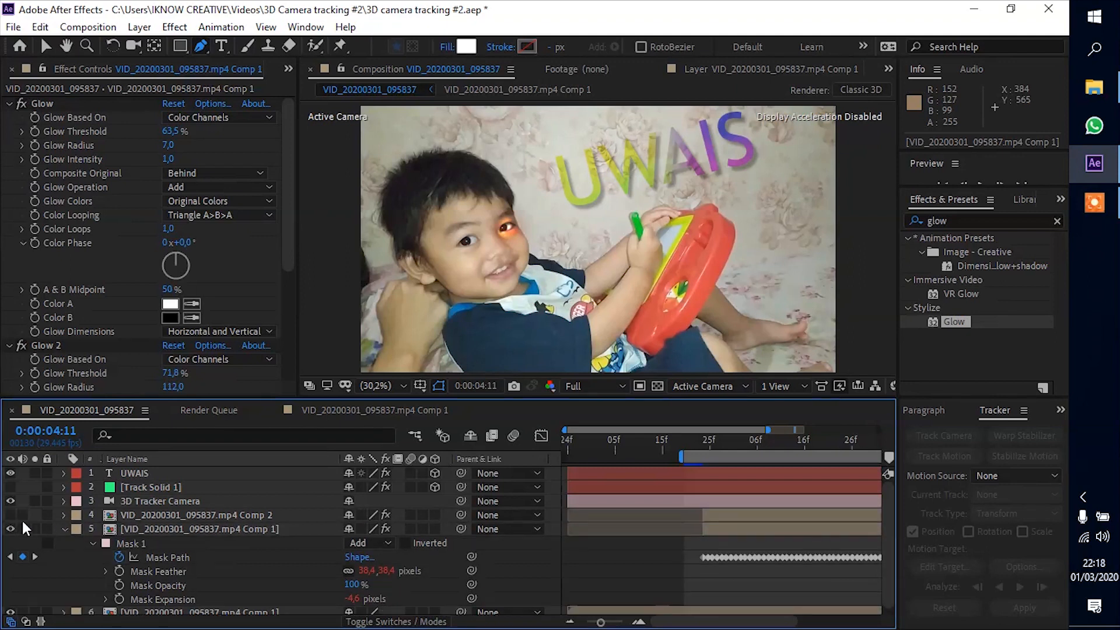
click(10, 515)
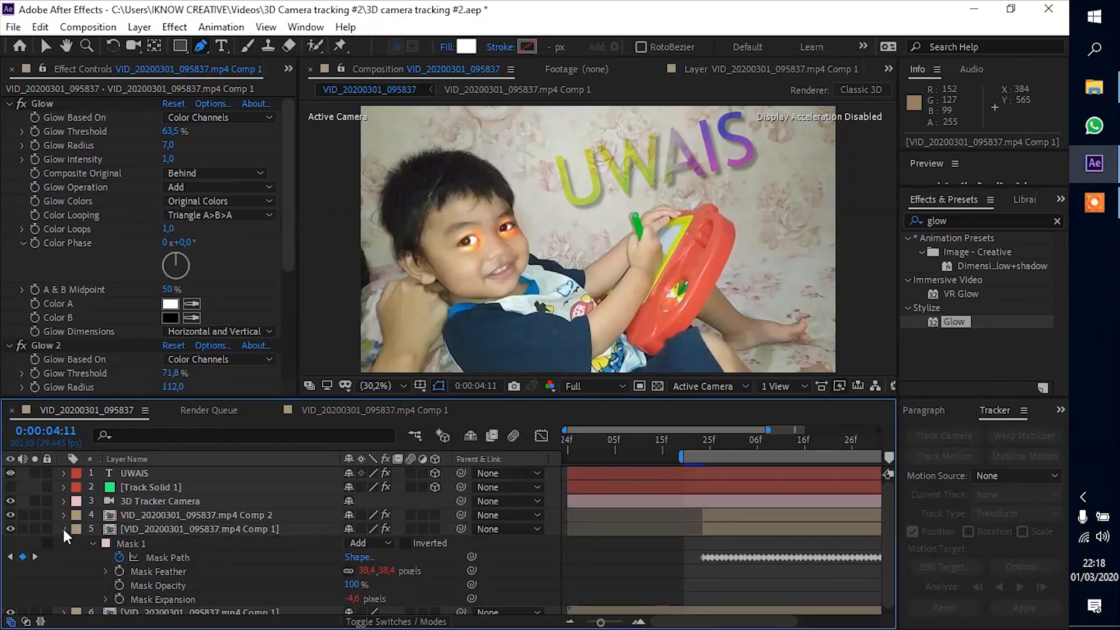
click(63, 529)
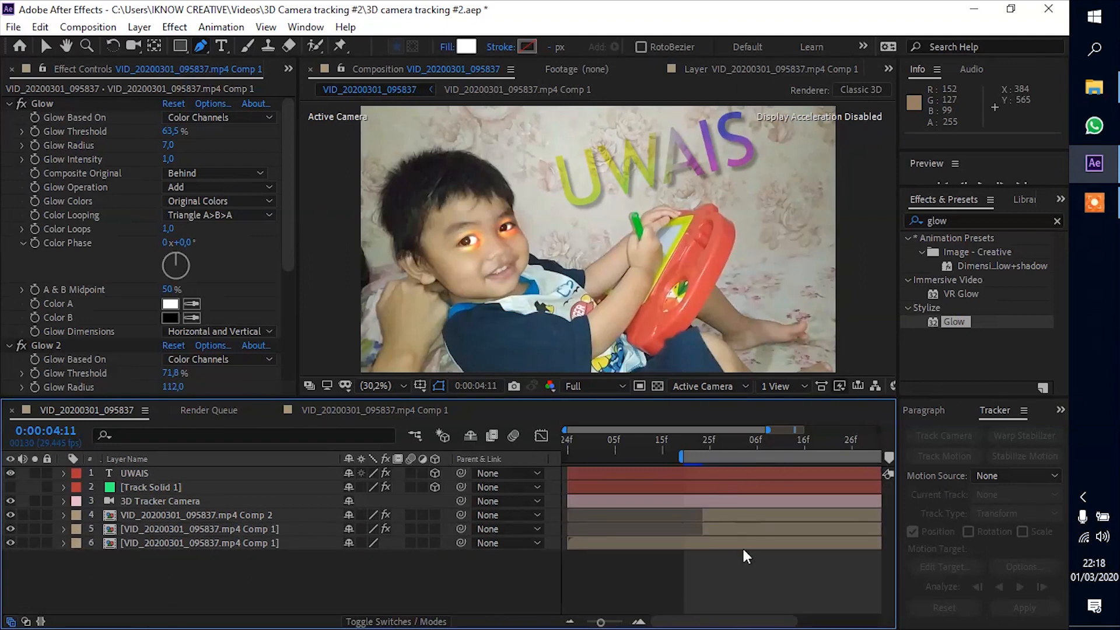
Play back the glow on both eyes from 0:00:02:21 with the full preview settings exposed.
key(semicolon)
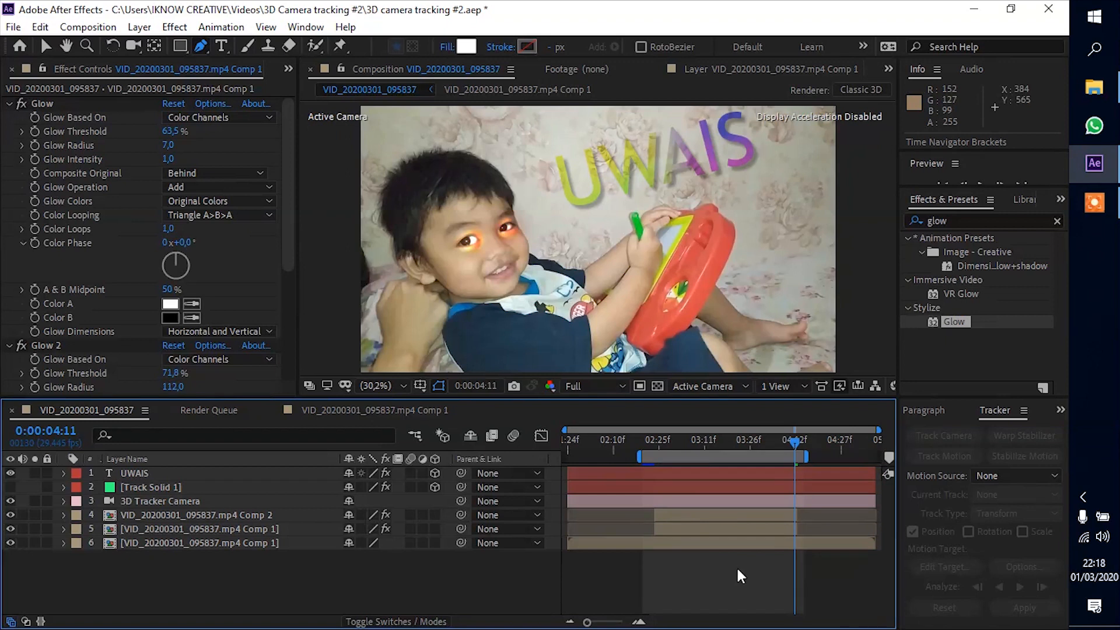
key(space)
drag(911, 190, 928, 350)
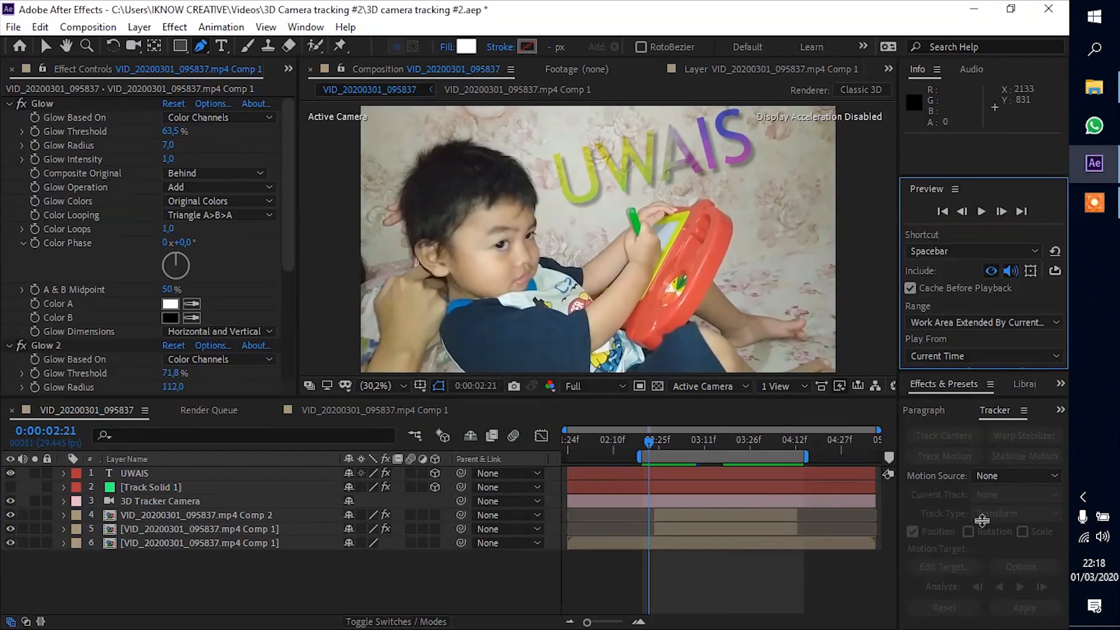
key(ctrl+2)
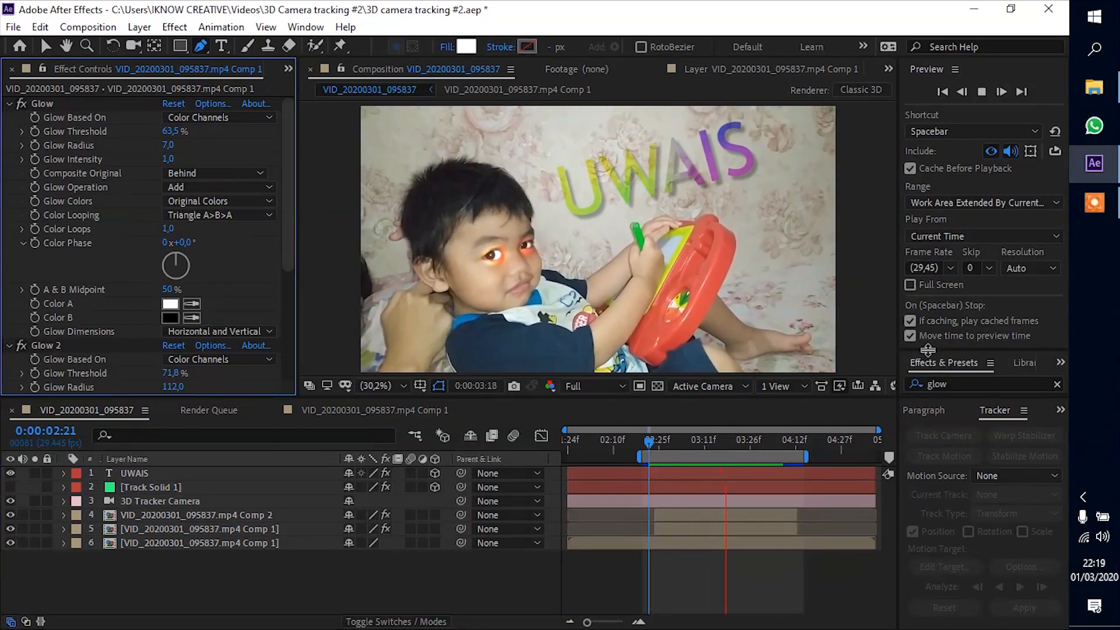
key(space)
Refine the far eye's mask outline at 0:00:02:23 and track the mask forward again.
scroll(531, 241, up, 8)
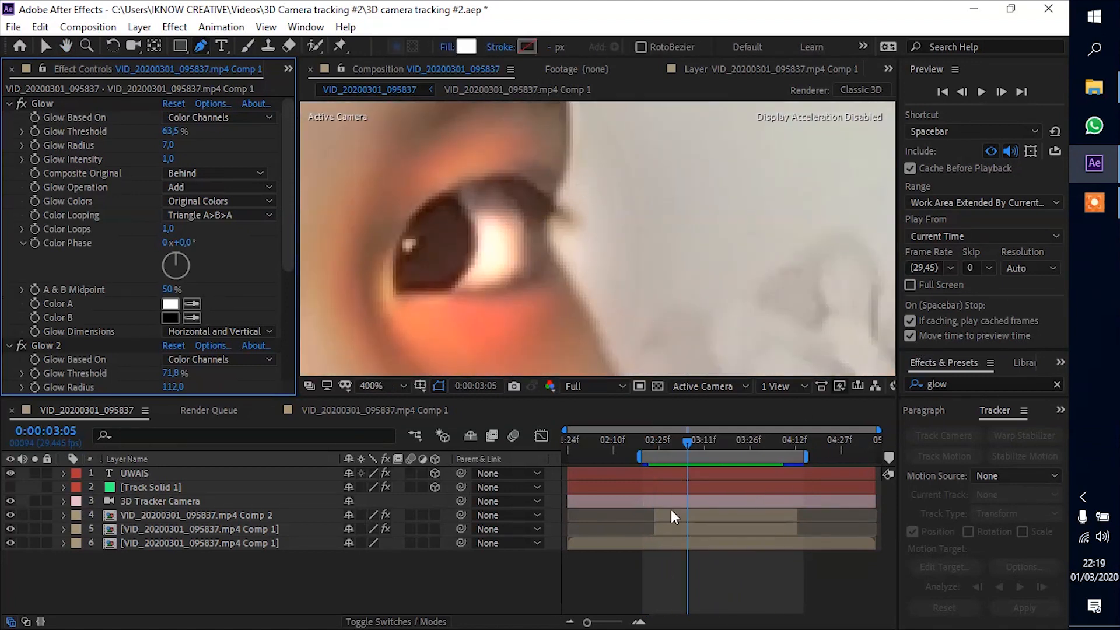
click(665, 528)
key(u)
scroll(104, 598, down, 1)
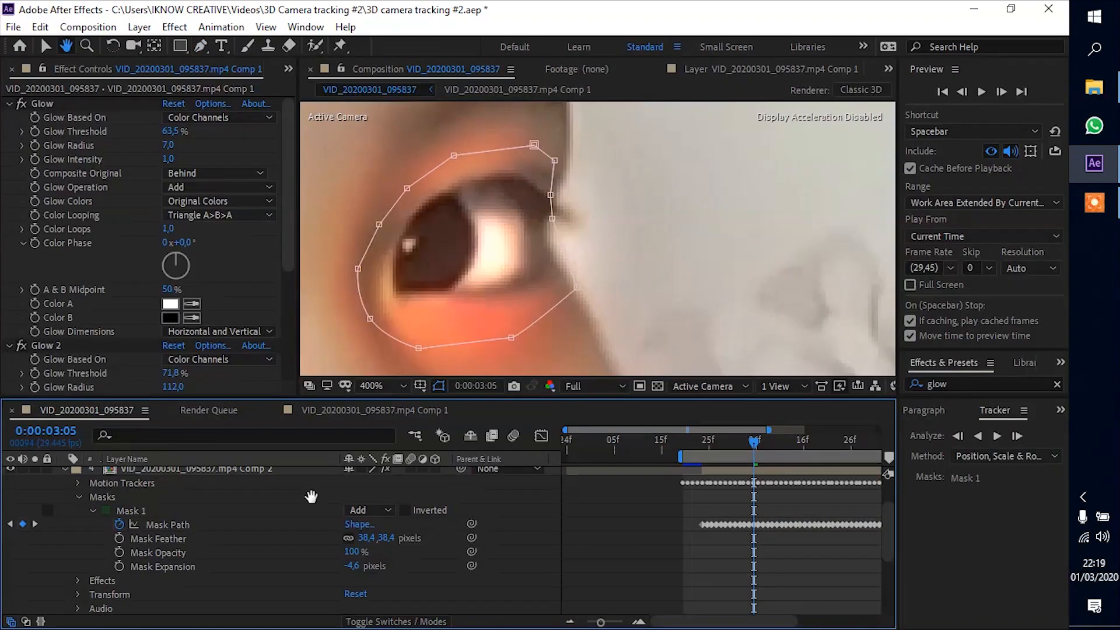
scroll(503, 298, down, 5)
scroll(501, 297, up, 6)
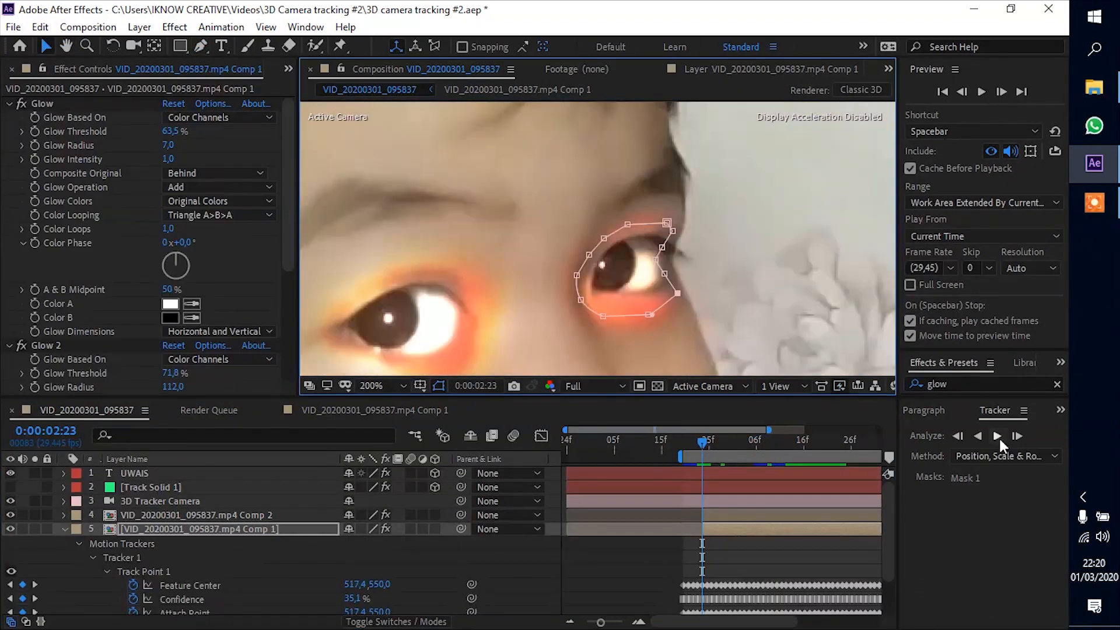
click(997, 436)
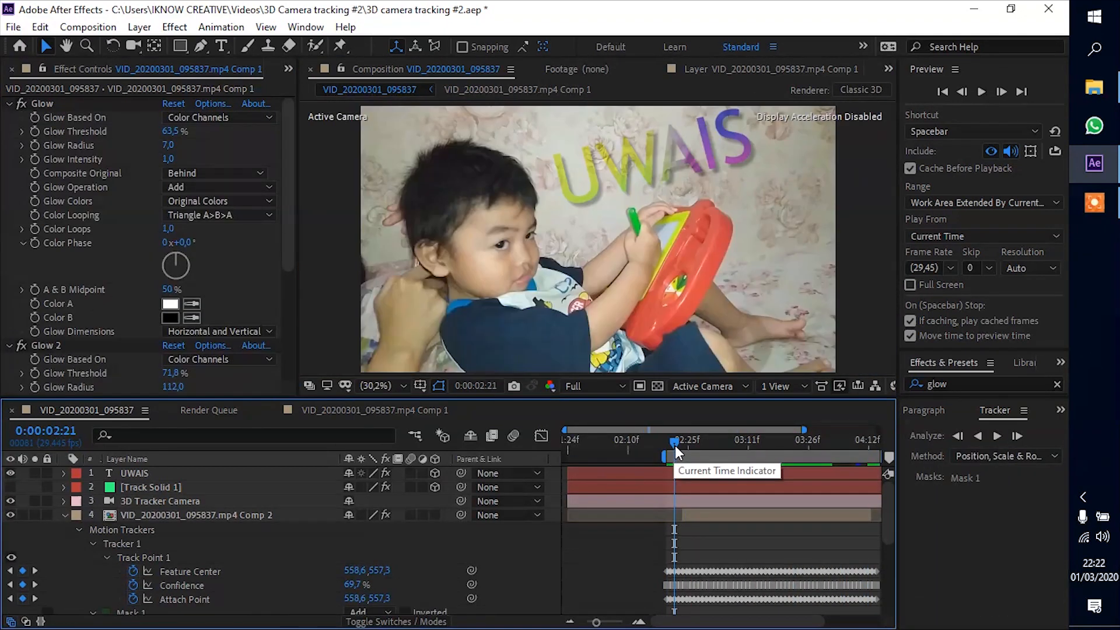
Add 100% opacity keyframes to both eye glow layers at 0:00:02:23 and 0:00:03:04.
mouse_move(673, 437)
mouse_down()
mouse_move(701, 440)
mouse_move(681, 446)
mouse_up()
scroll(706, 527, down, 3)
key(ctrl+a)
key(u)
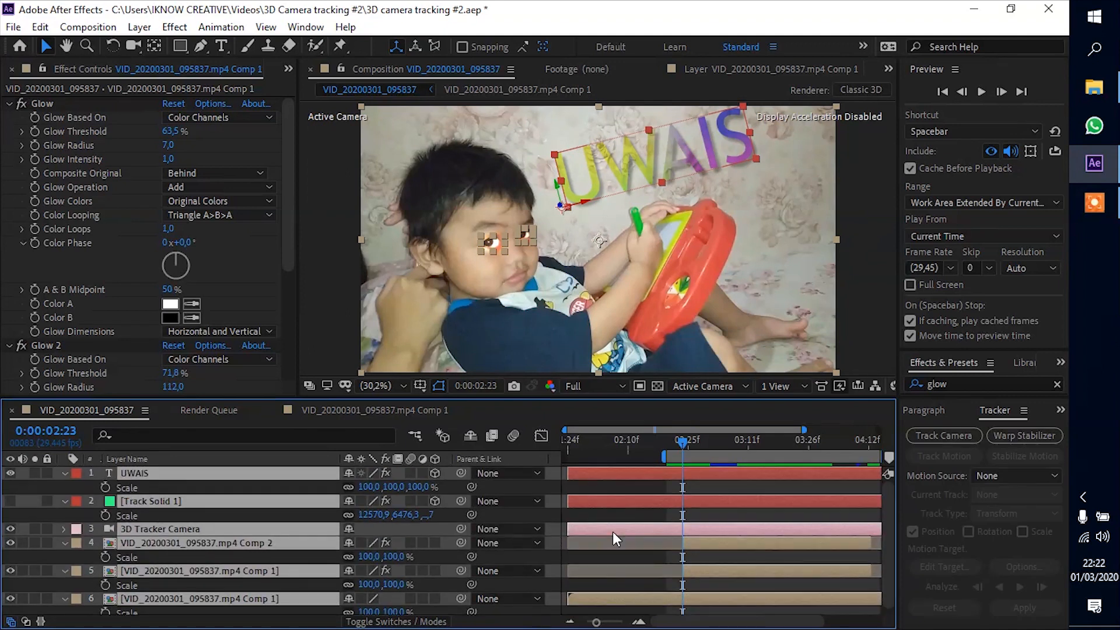
key(ctrl+d)
shift+click(702, 527)
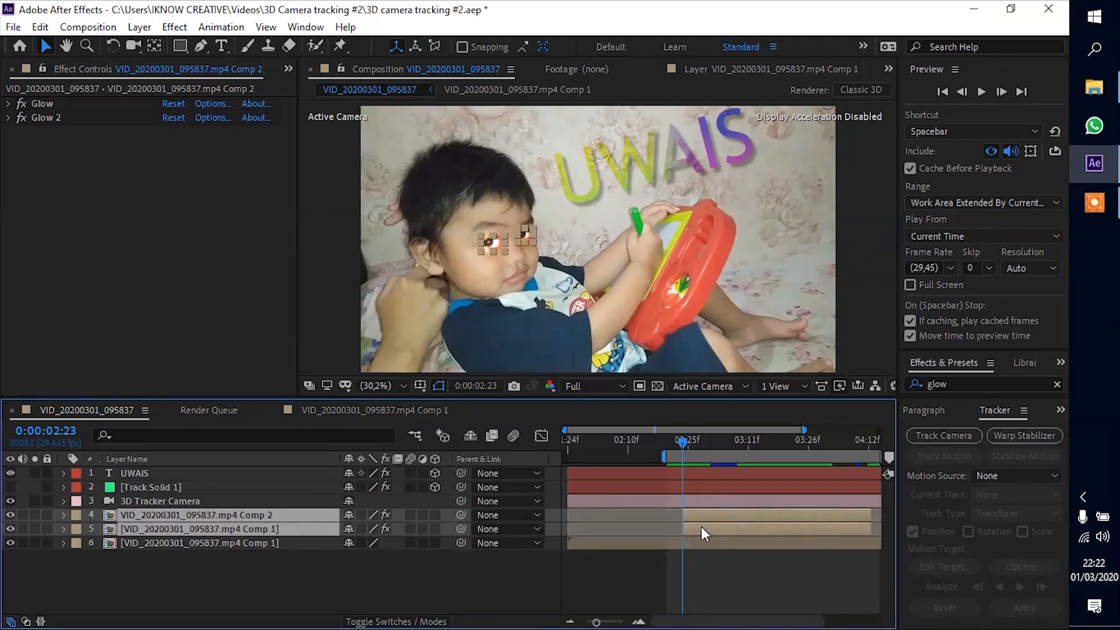
key(alt+shift+t)
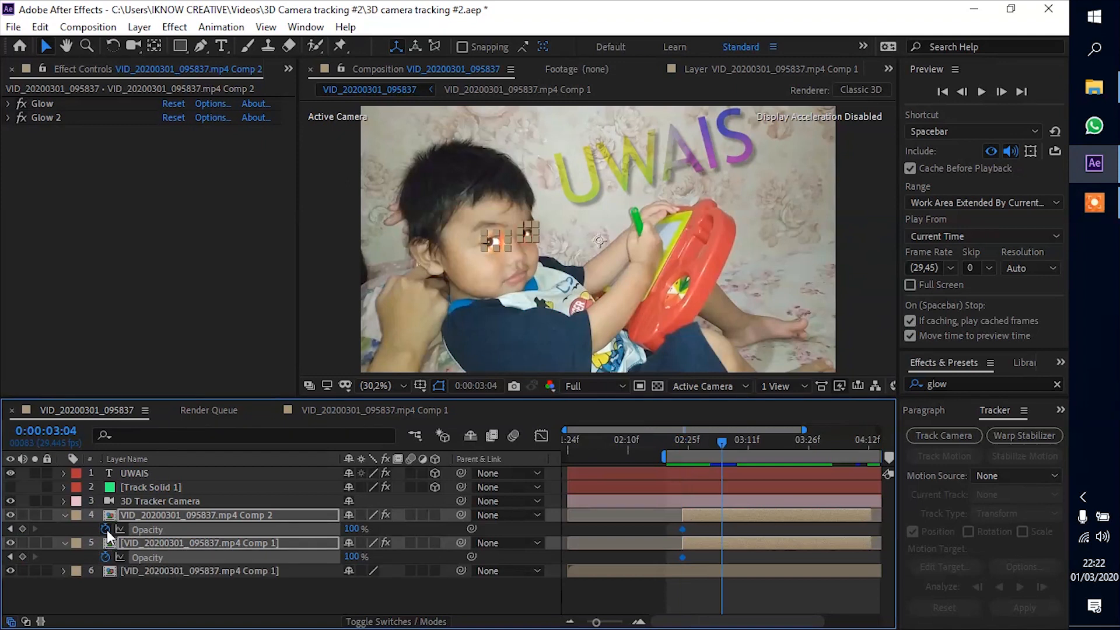
key(shift+Page_Down)
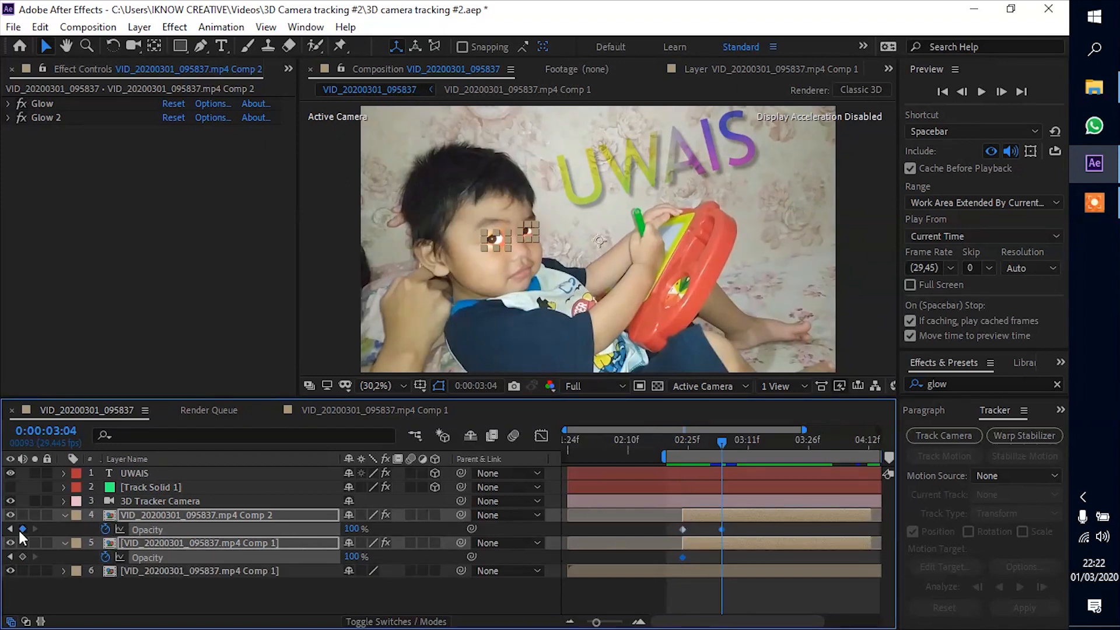
Set both eye glow layers' opacity to 0% at 0:00:02:23 and review the fade-in.
click(684, 443)
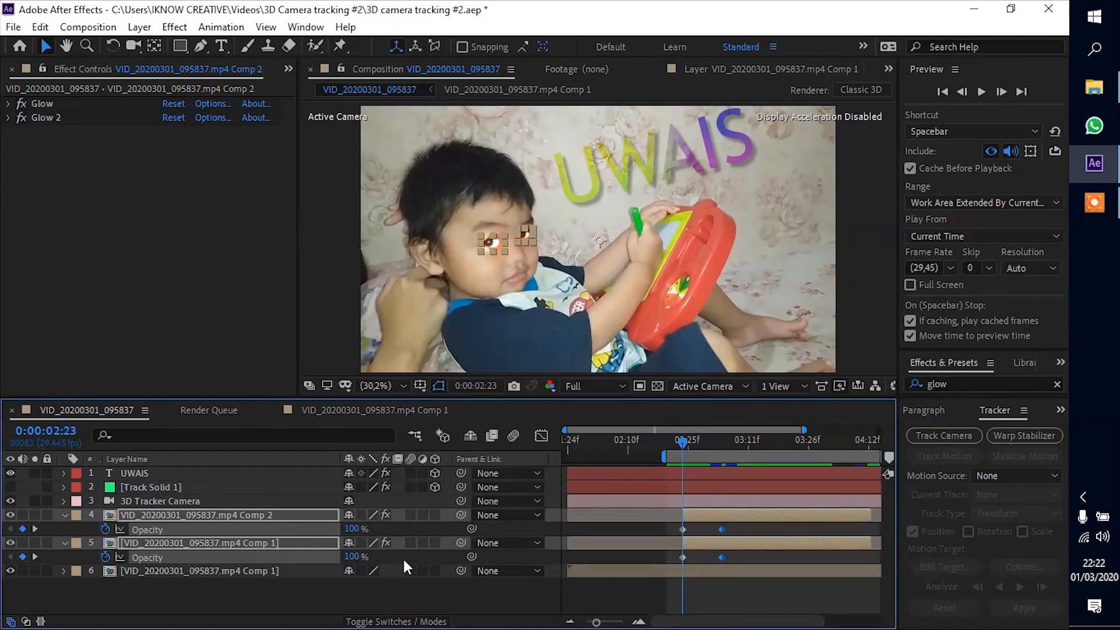
key(Return)
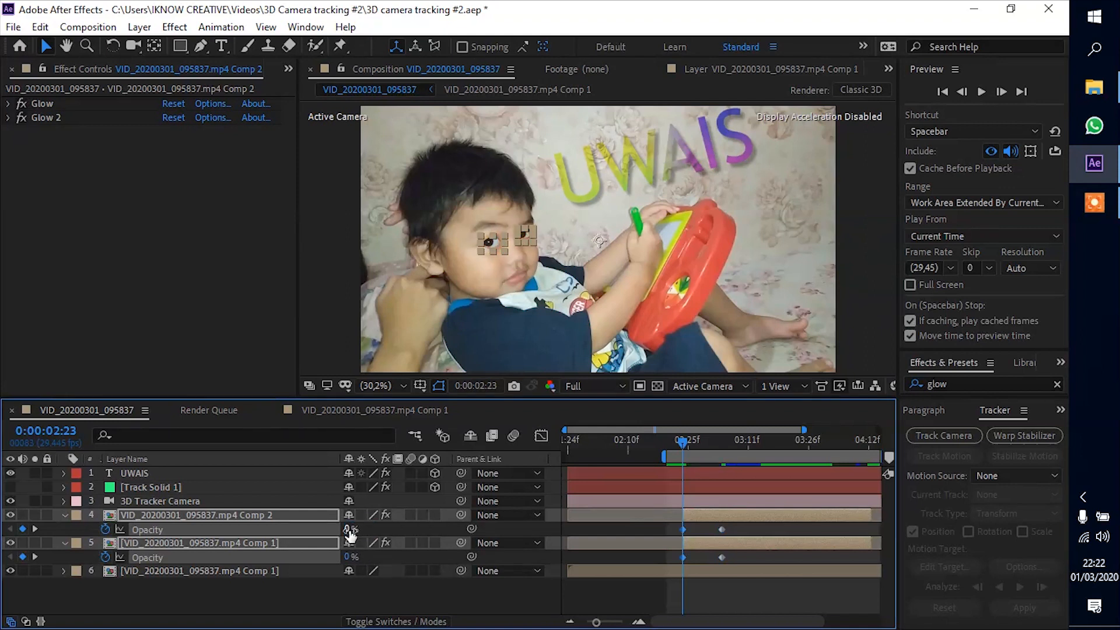
click(786, 588)
drag(684, 442, 723, 467)
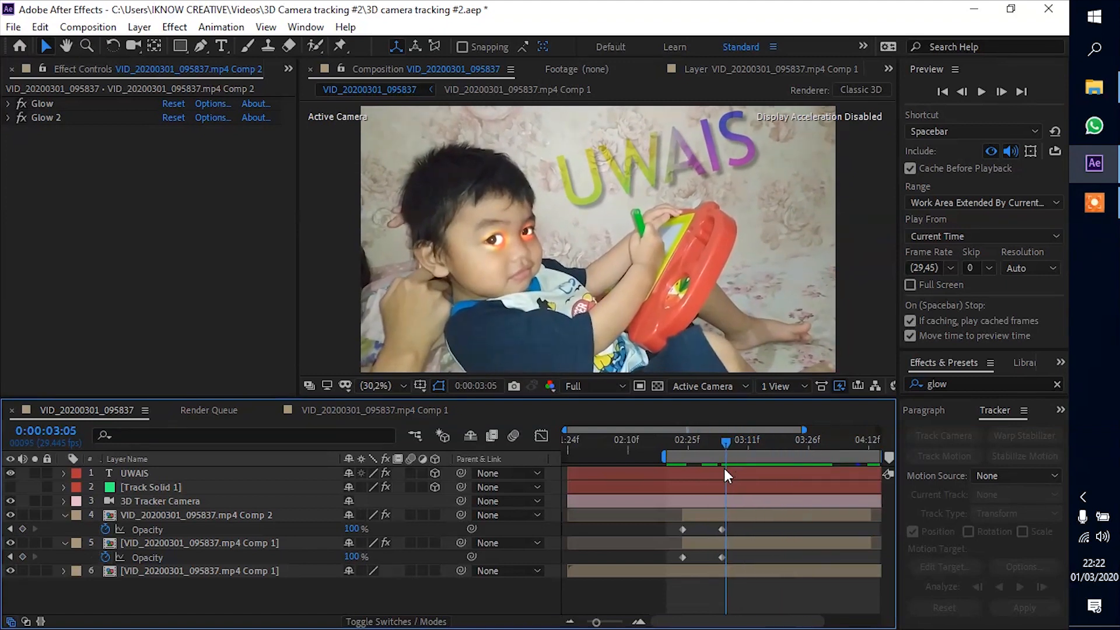
scroll(488, 215, up, 3)
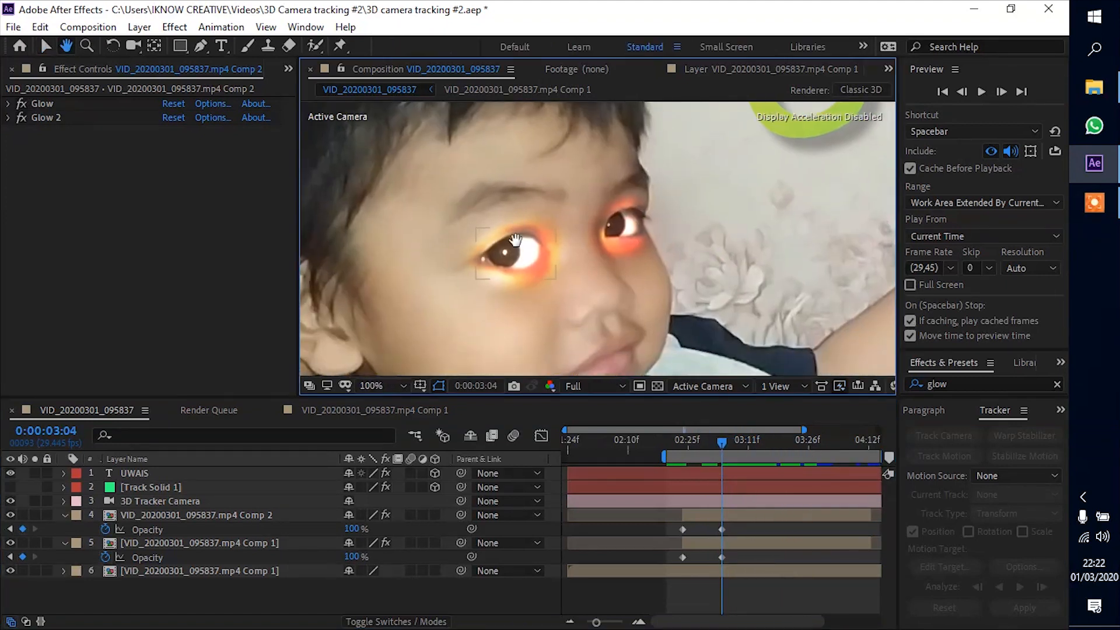
click(737, 516)
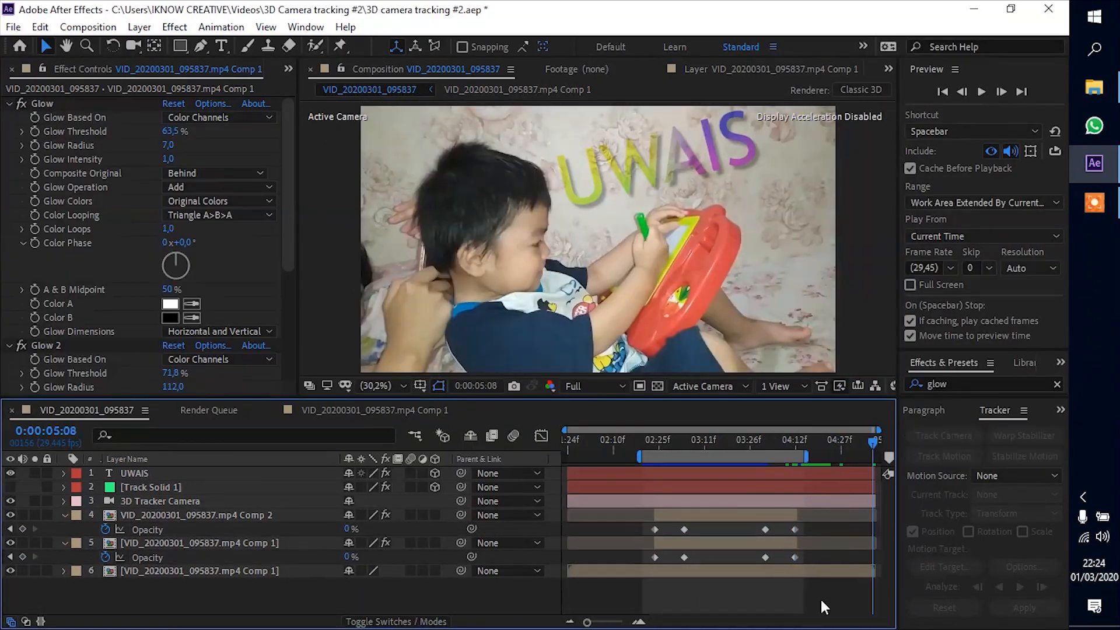
Set the preview range to Entire Duration and the resolution to Quarter, and check the glow at 0:00:02:23.
click(221, 27)
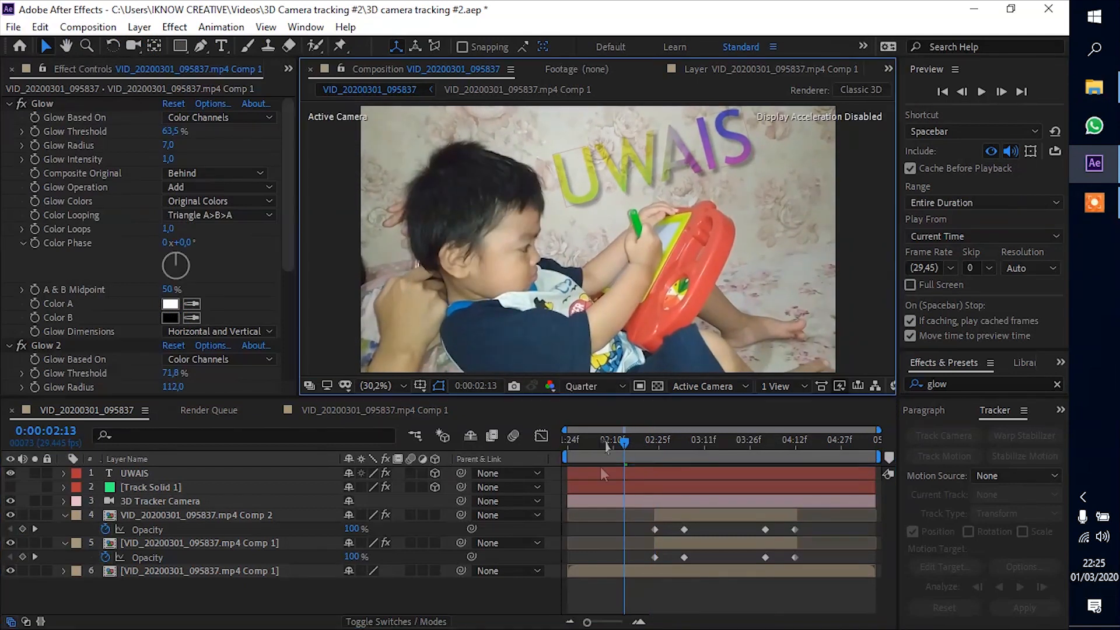
click(636, 440)
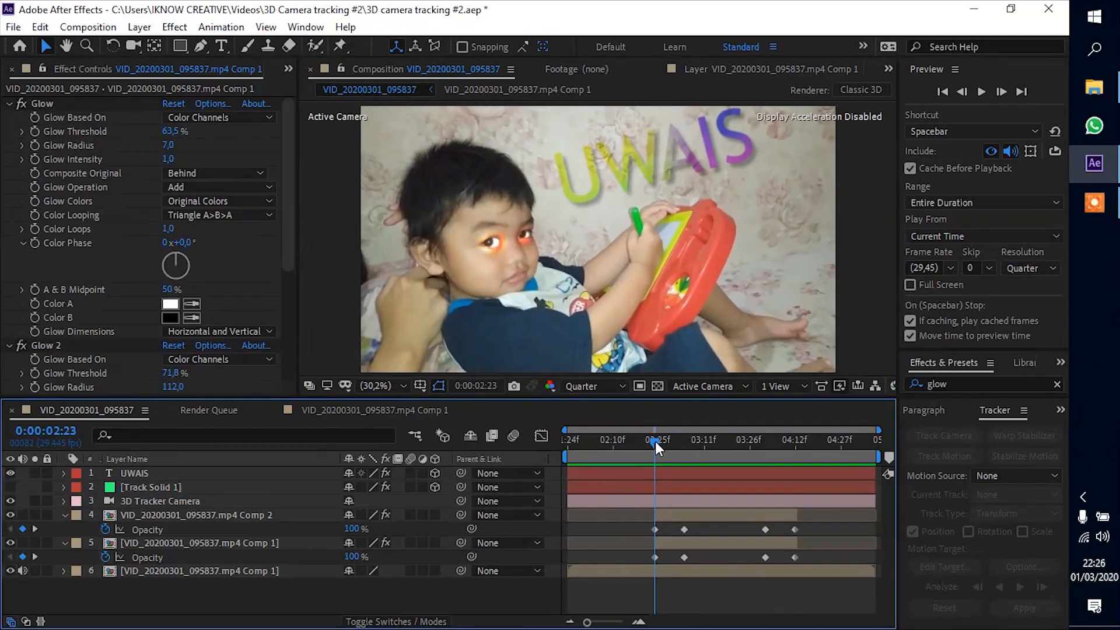
Collapse all layer properties, duplicate the bottom video layer and rename the copy DM.
click(141, 472)
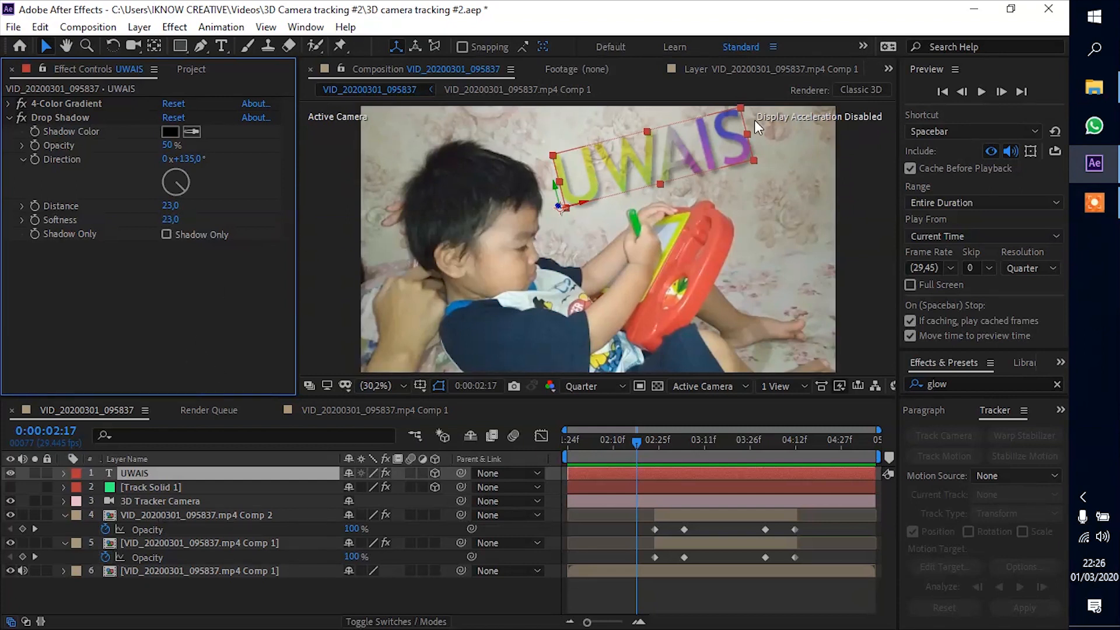
click(152, 582)
key(ctrl+a)
key(u)
click(173, 579)
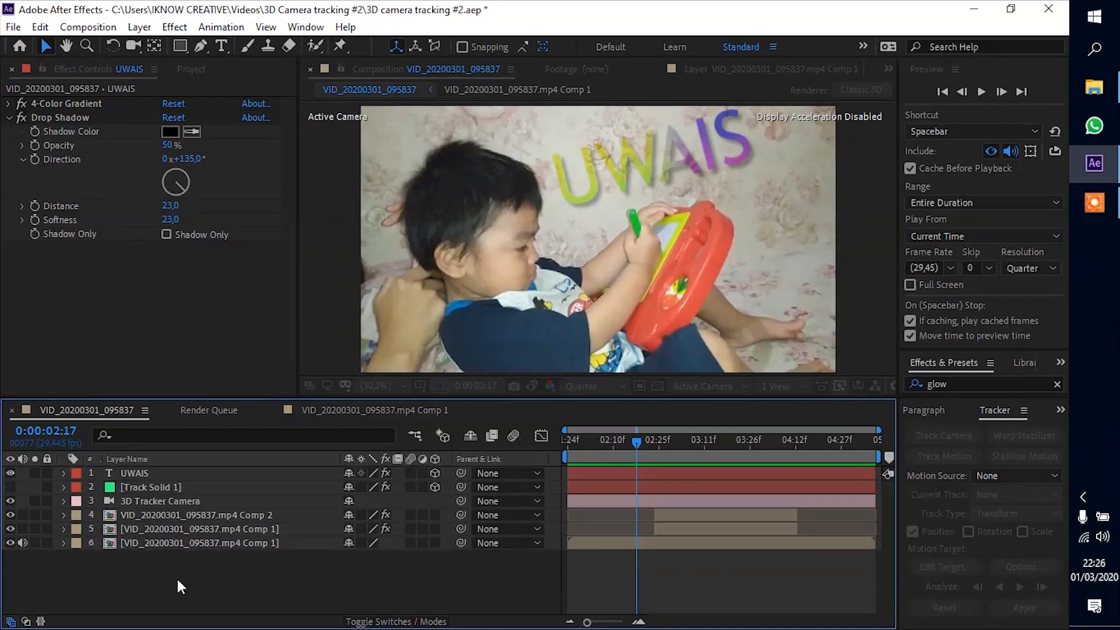
click(241, 542)
key(ctrl+d)
key(Return)
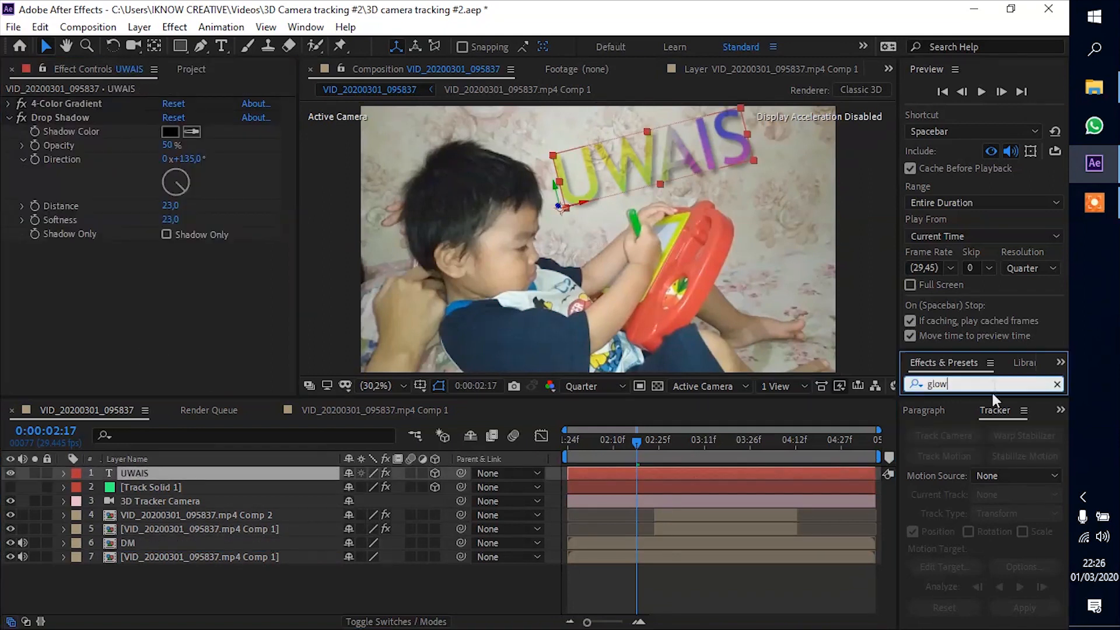
Apply Displacement Map to the wall text with DM as the map layer, and set maximum horizontal and vertical displacement to 200.
click(196, 275)
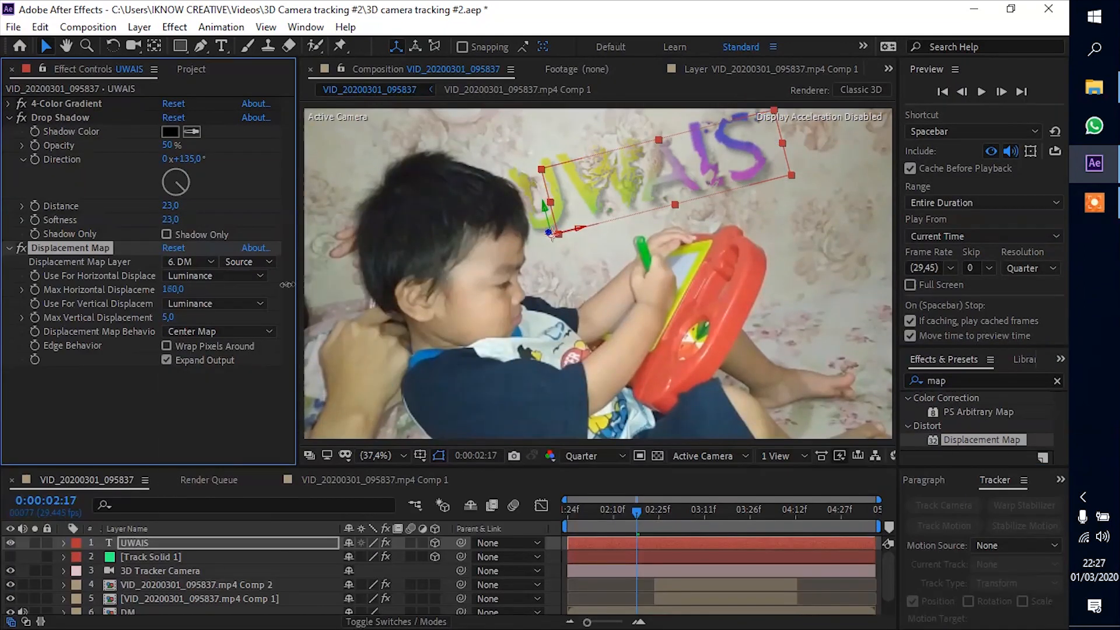
drag(287, 285, 239, 286)
drag(170, 317, 202, 316)
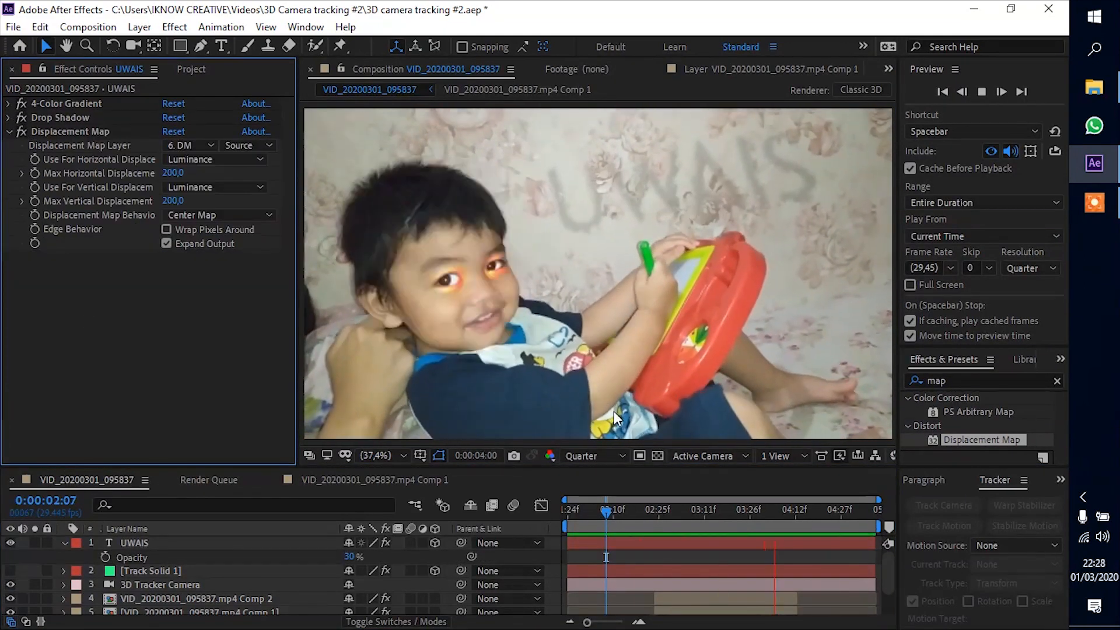
drag(607, 510, 708, 515)
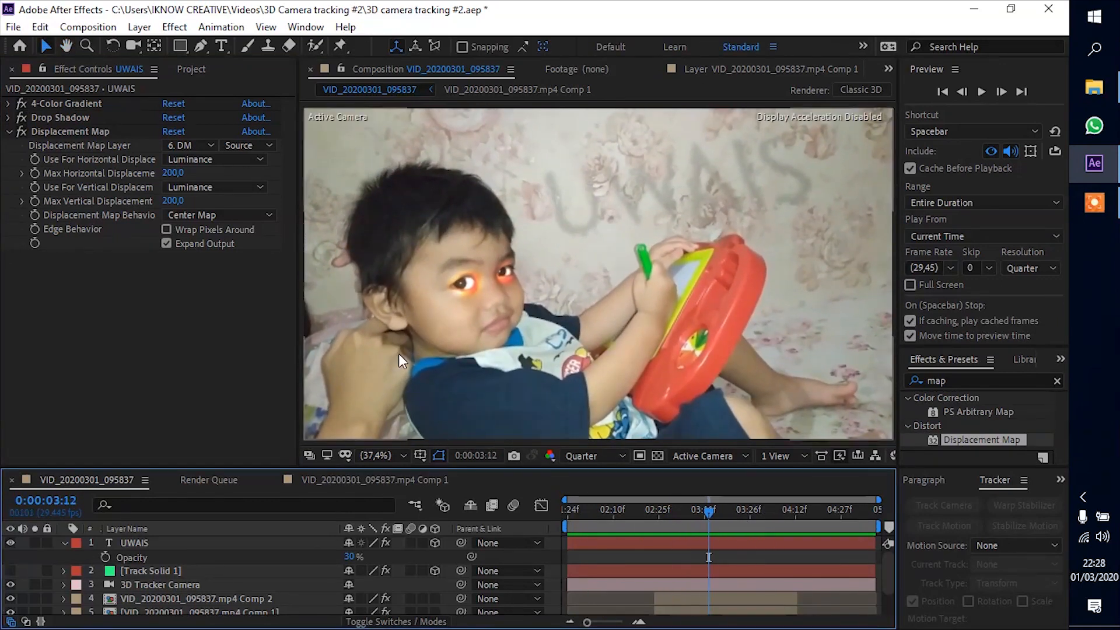
scroll(453, 275, up, 4)
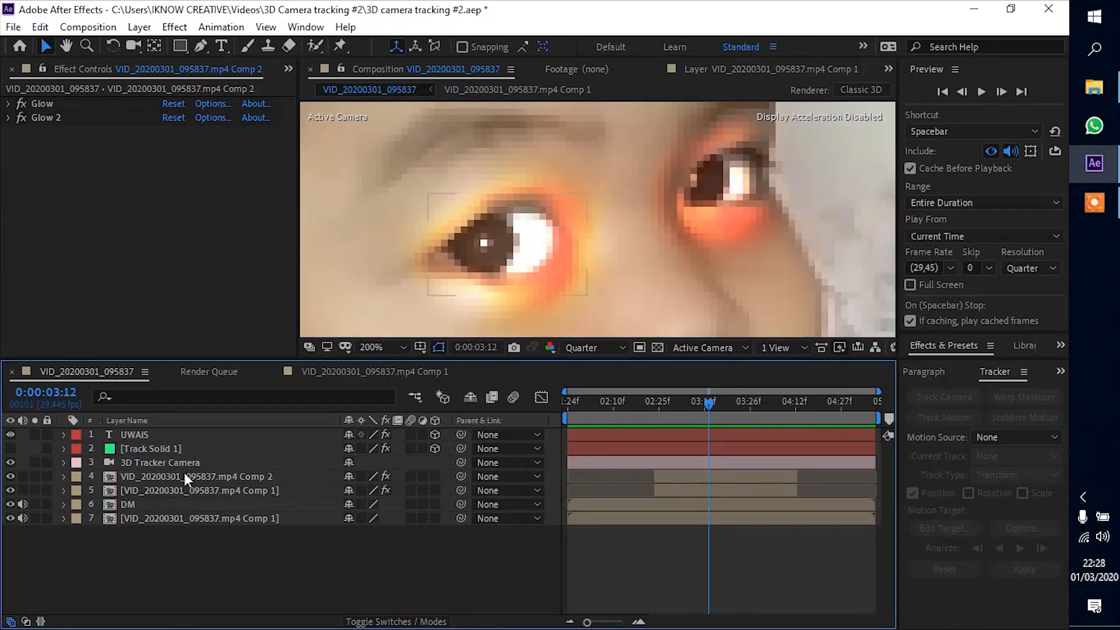
click(438, 247)
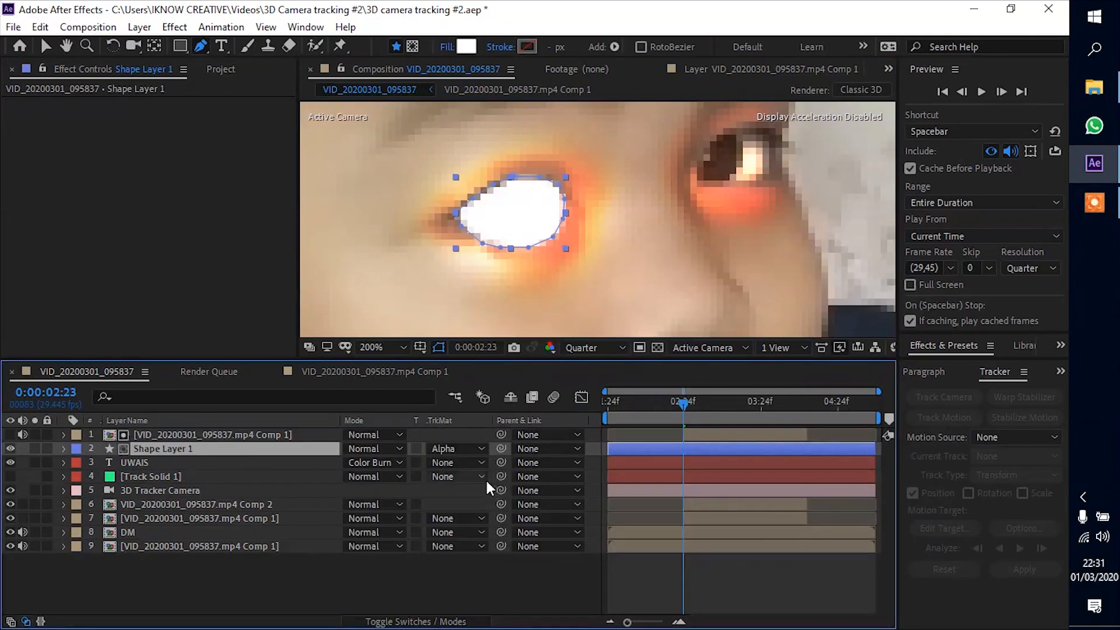
key(Delete)
Create a white solid layer of 1920 × 1080 px.
click(175, 27)
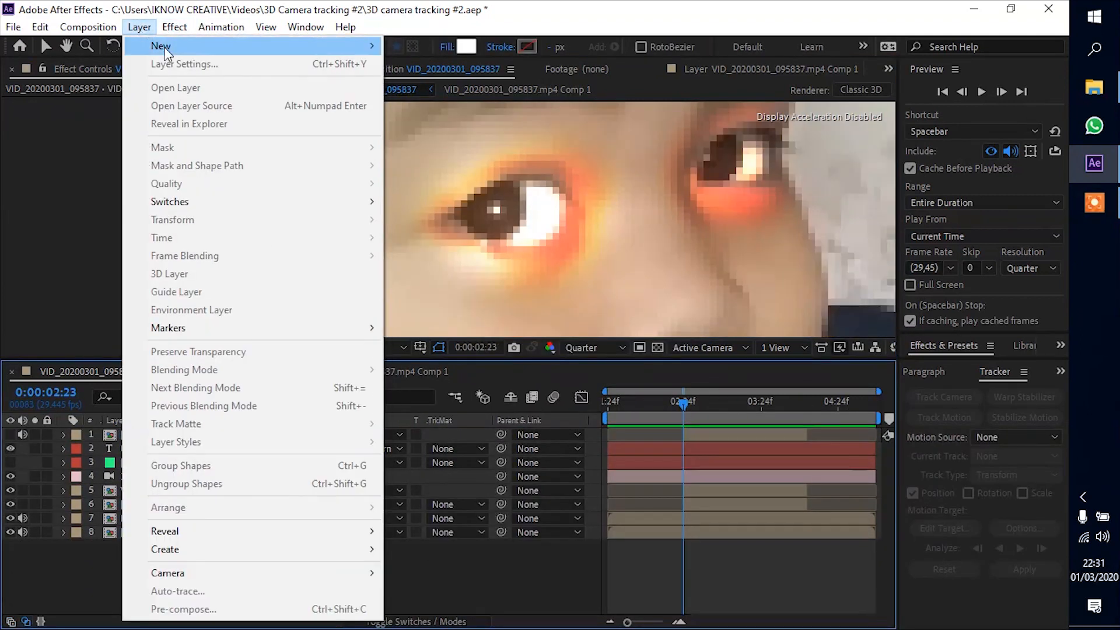
mouse_move(367, 54)
click(431, 65)
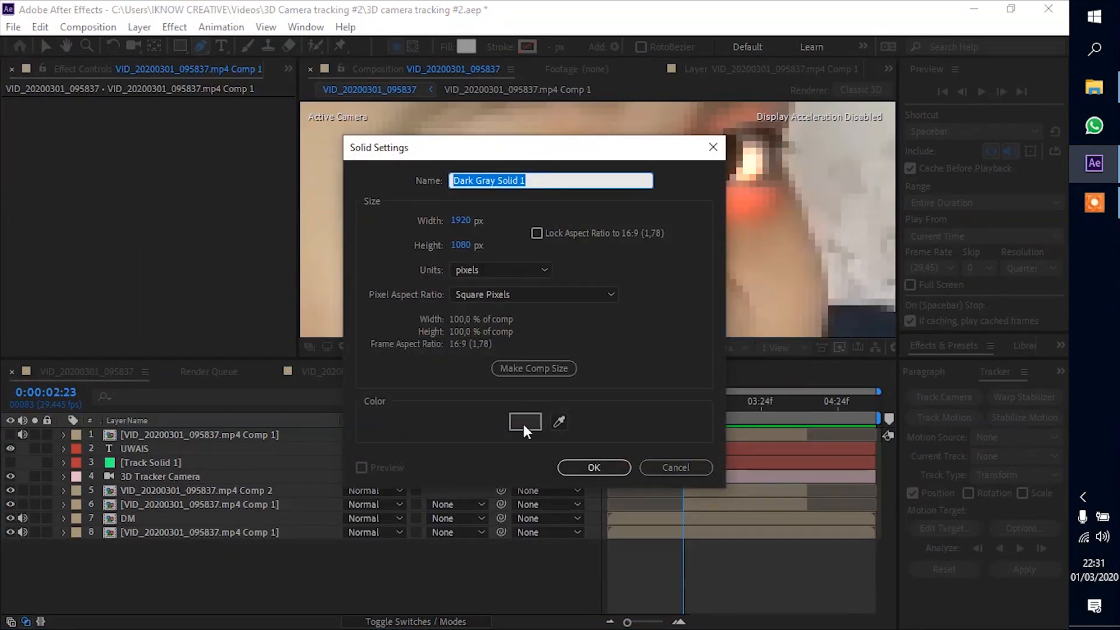
click(524, 423)
click(870, 218)
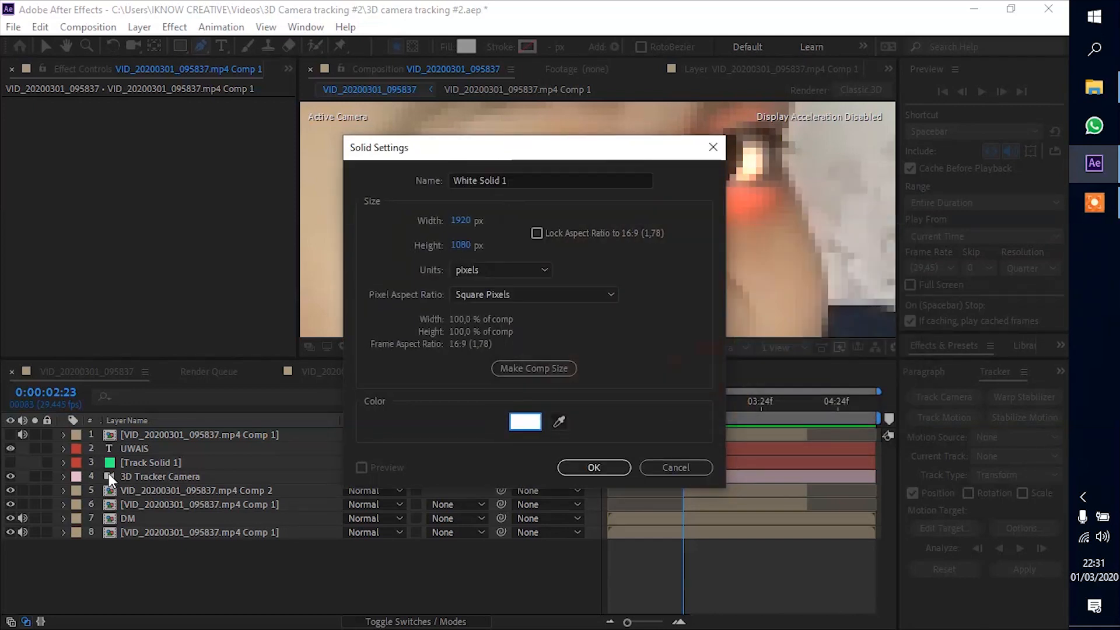
key(Return)
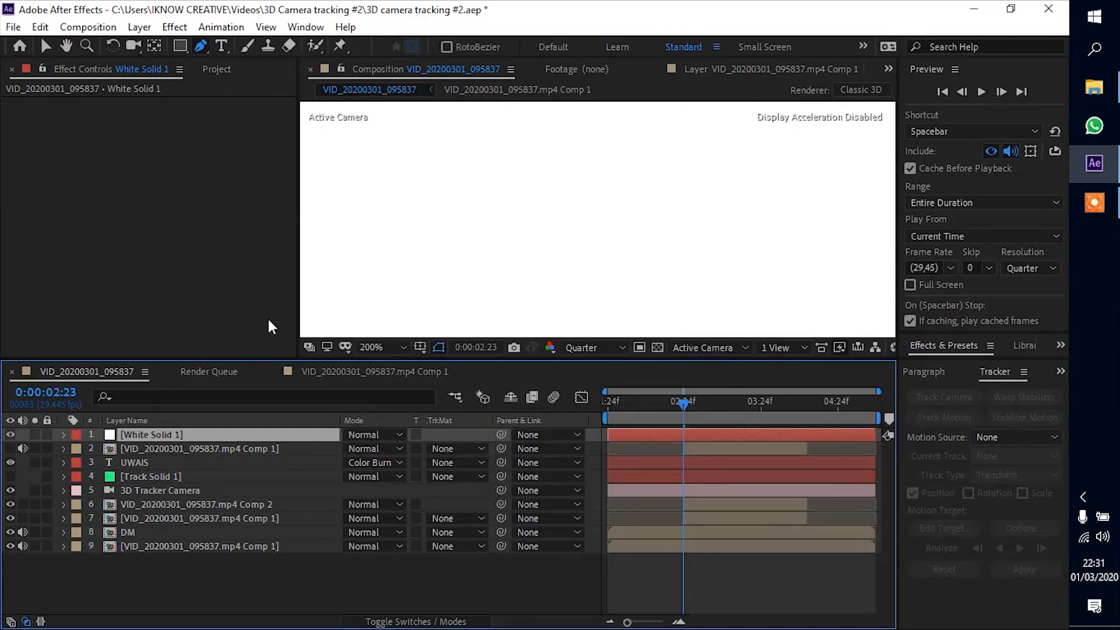
Move the white solid directly below the masked eye video layer and set its track matte to Alpha Matte.
key(shift+slash)
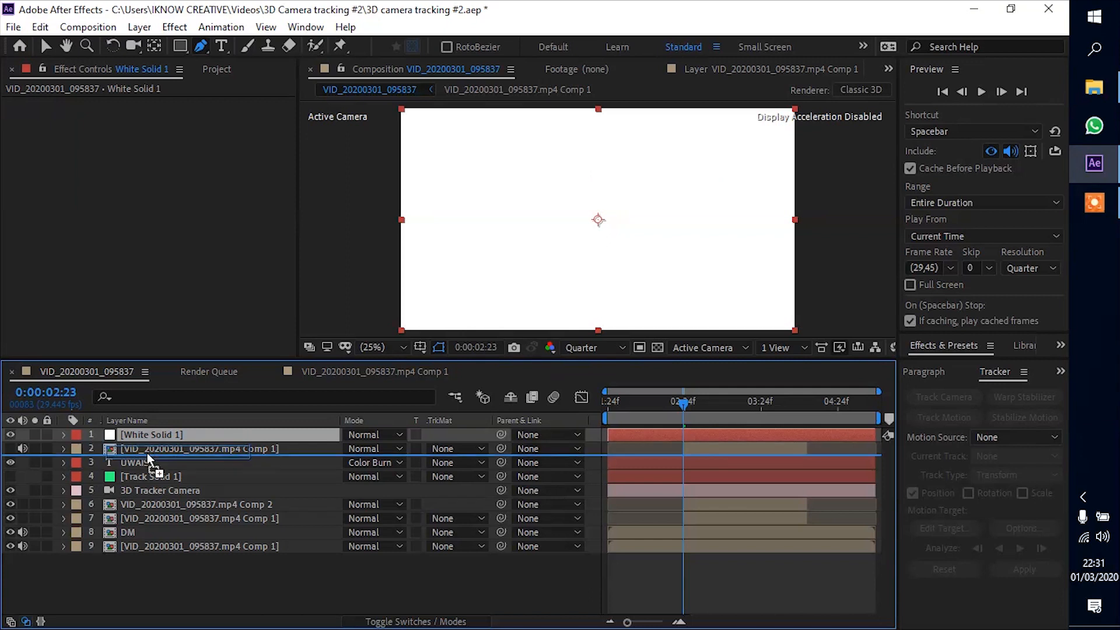
drag(147, 452, 146, 455)
click(429, 452)
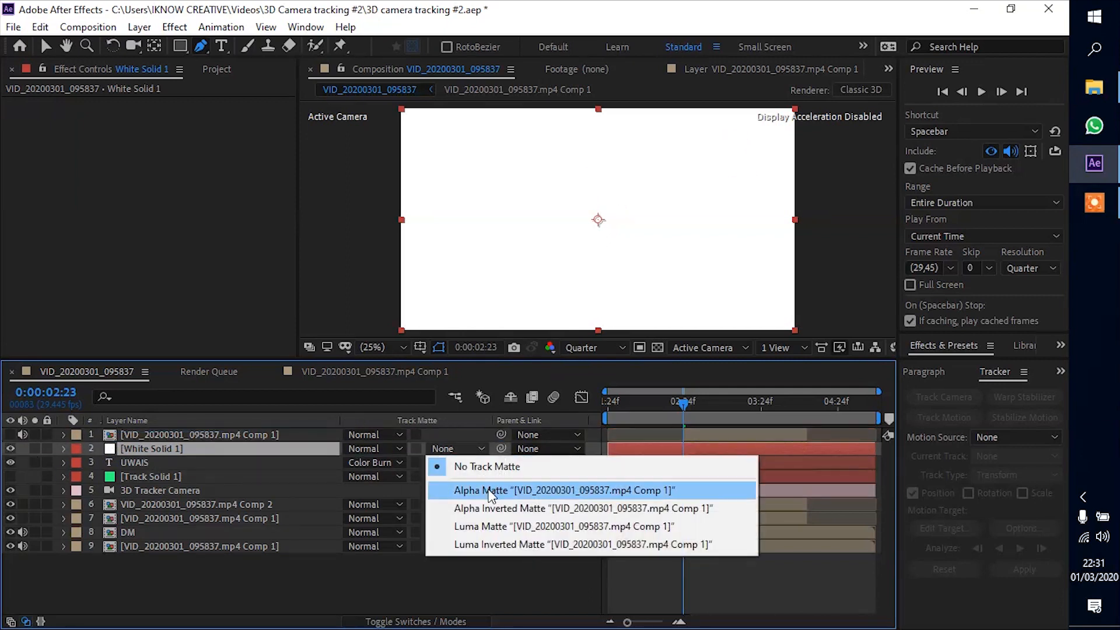
click(449, 490)
scroll(569, 239, up, 4)
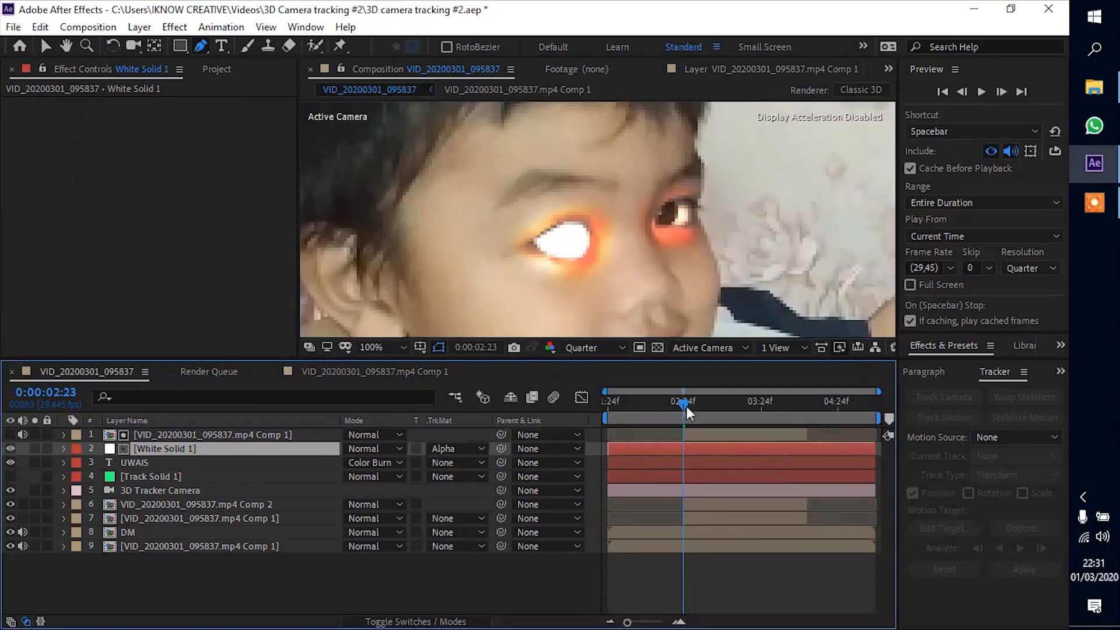
Inspect the eye layer's mask properties and set the white solid's blending mode to Classic Color Dodge.
click(234, 435)
key(m)
key(m)
scroll(545, 251, up, 2)
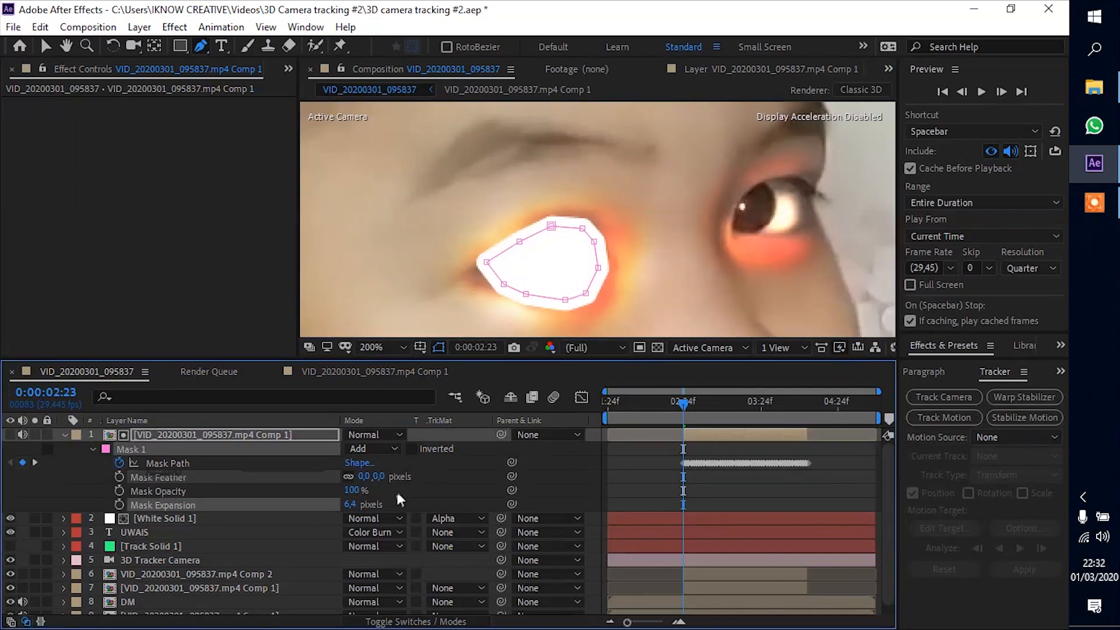
key(v)
click(373, 518)
click(379, 589)
key(comma)
key(comma)
key(comma)
Keyframe the opacity of the white solid and glow layers, starting from 0% at 0:00:02:23.
click(193, 574)
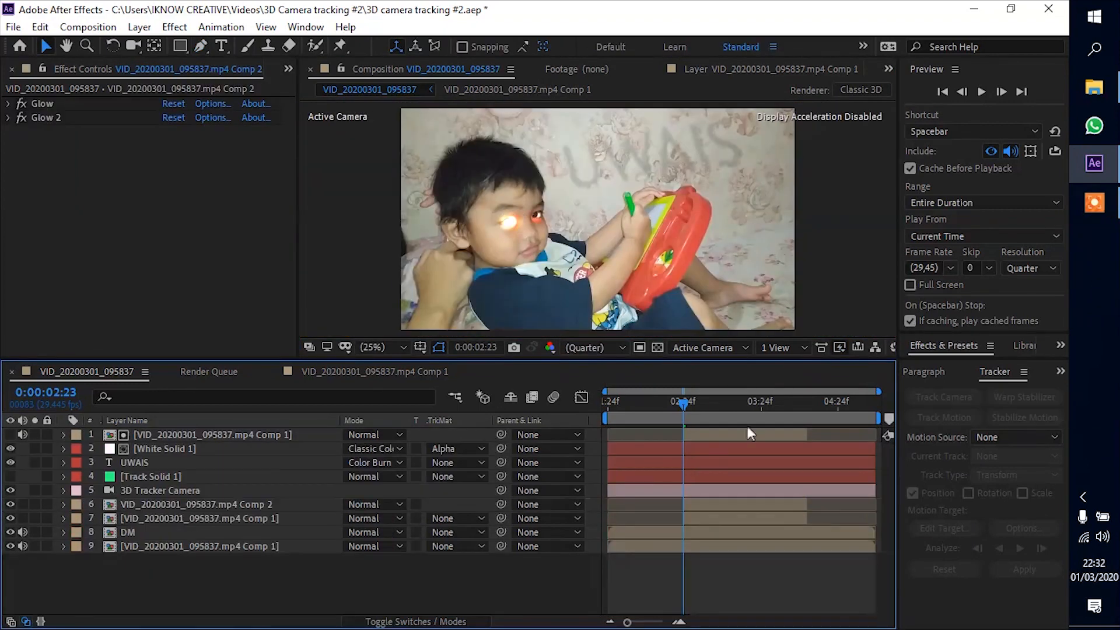
key(t)
key(ctrl+shift+o)
text(90)
key(Return)
click(708, 403)
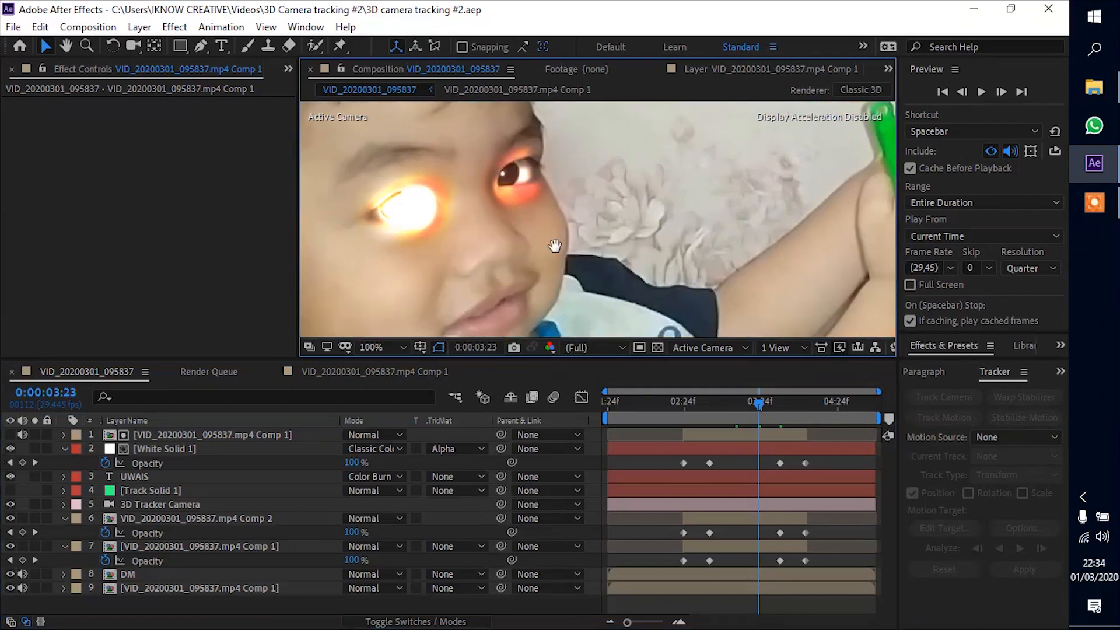
Mask the second eye on a duplicate video layer at 0:00:02:23 and track the mask forward.
drag(554, 245, 638, 271)
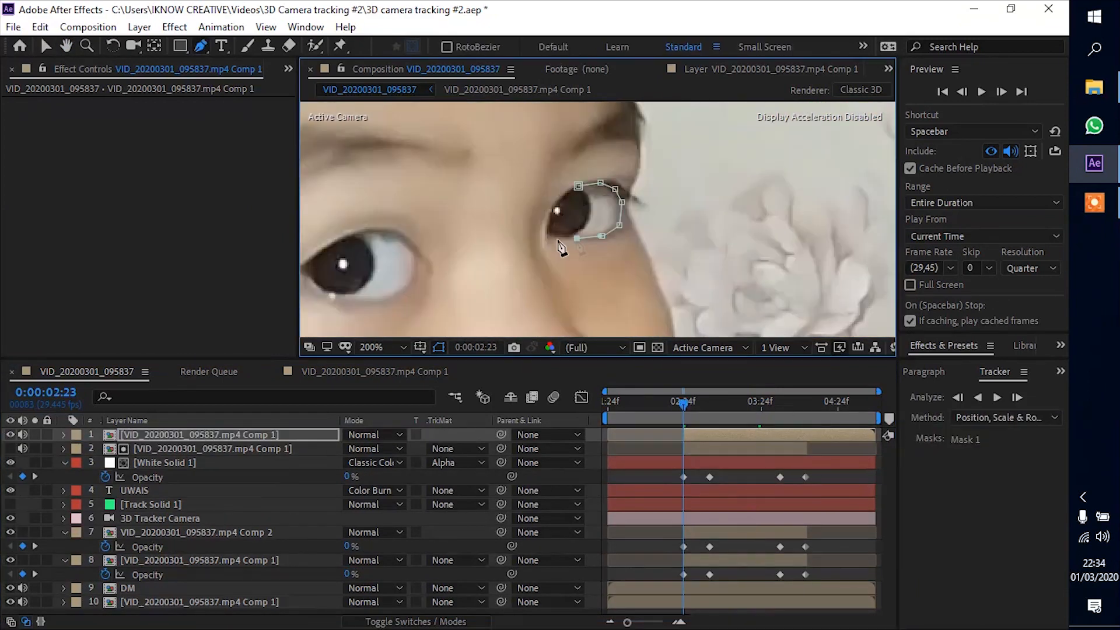
click(997, 398)
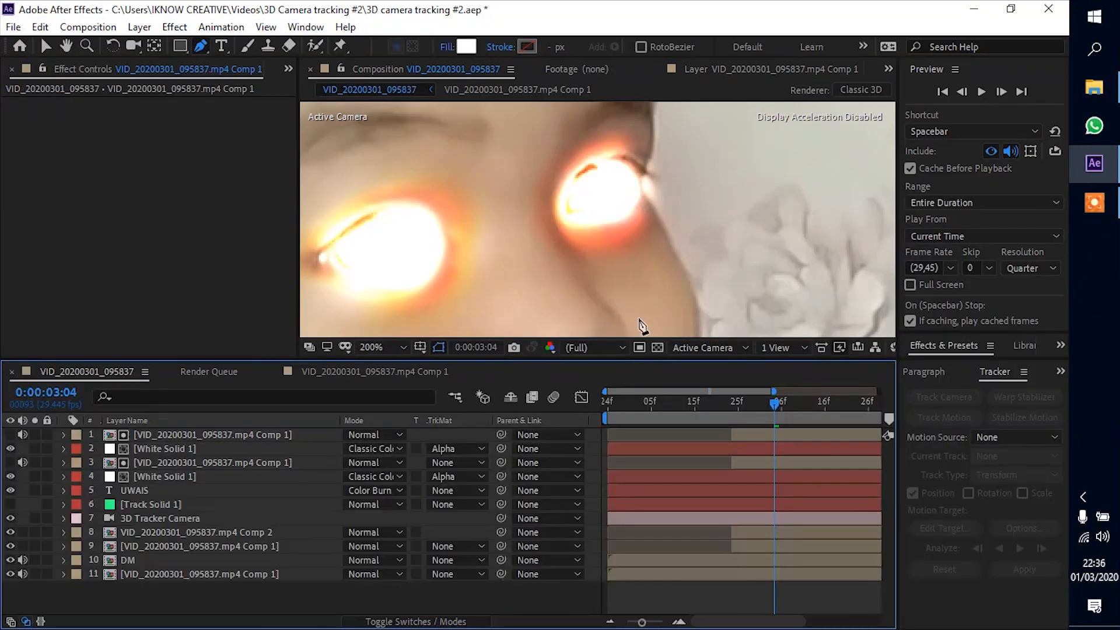
Set the black solid's elliptical mask to Subtract and feather its edge to form a soft vignette.
key(shift+/)
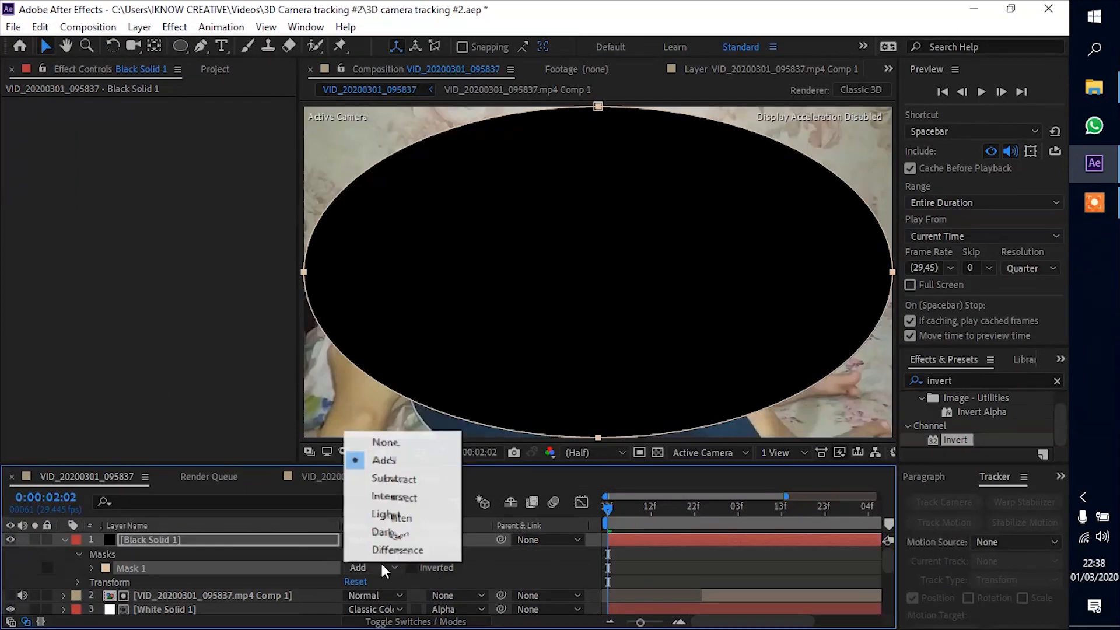
click(391, 475)
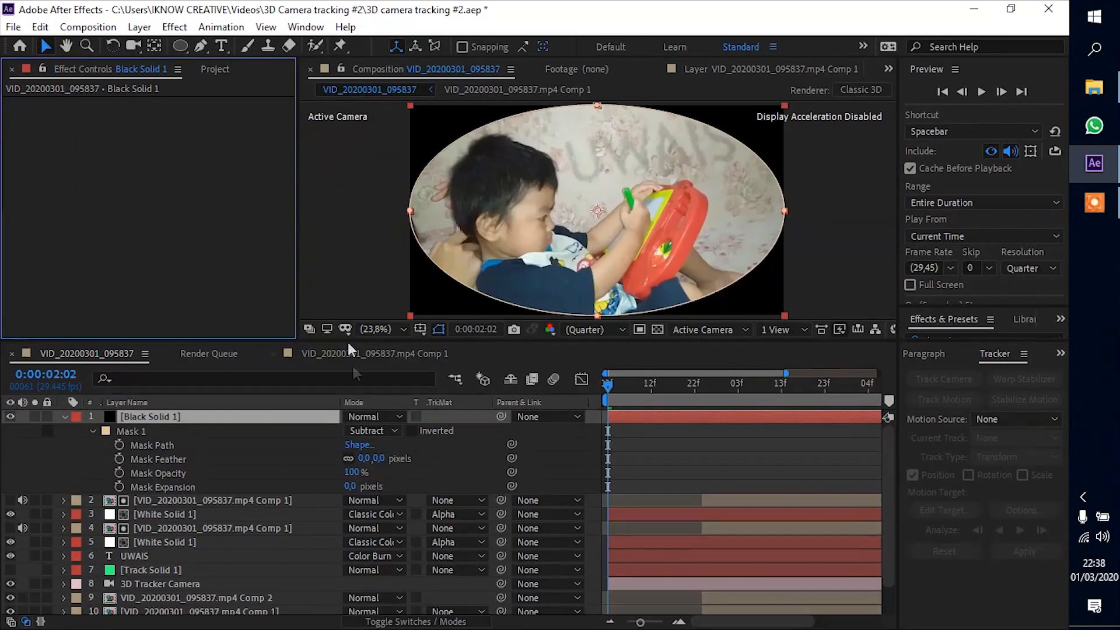
drag(373, 459, 395, 460)
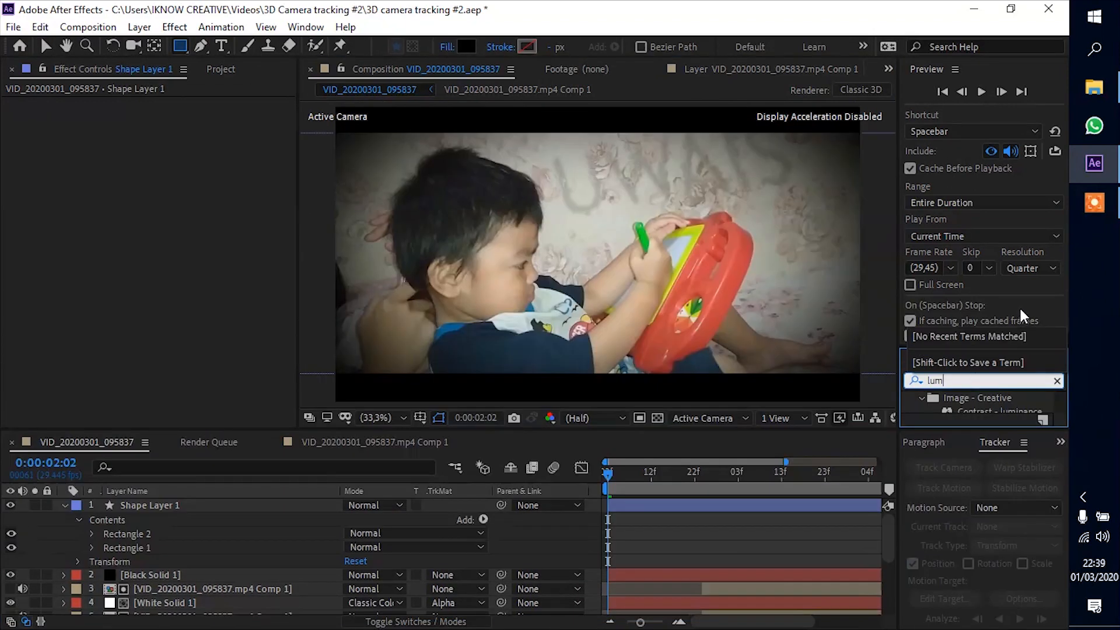
Enlarge the effects list and apply Lumetri Color to the adjustment layer.
drag(989, 347, 970, 102)
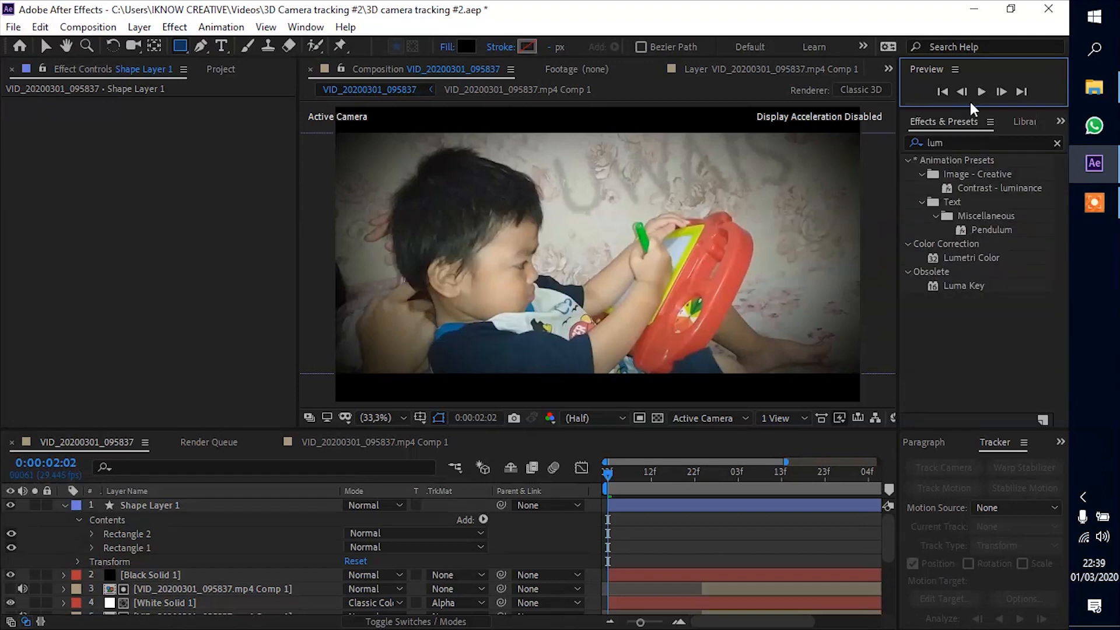
drag(971, 258, 69, 131)
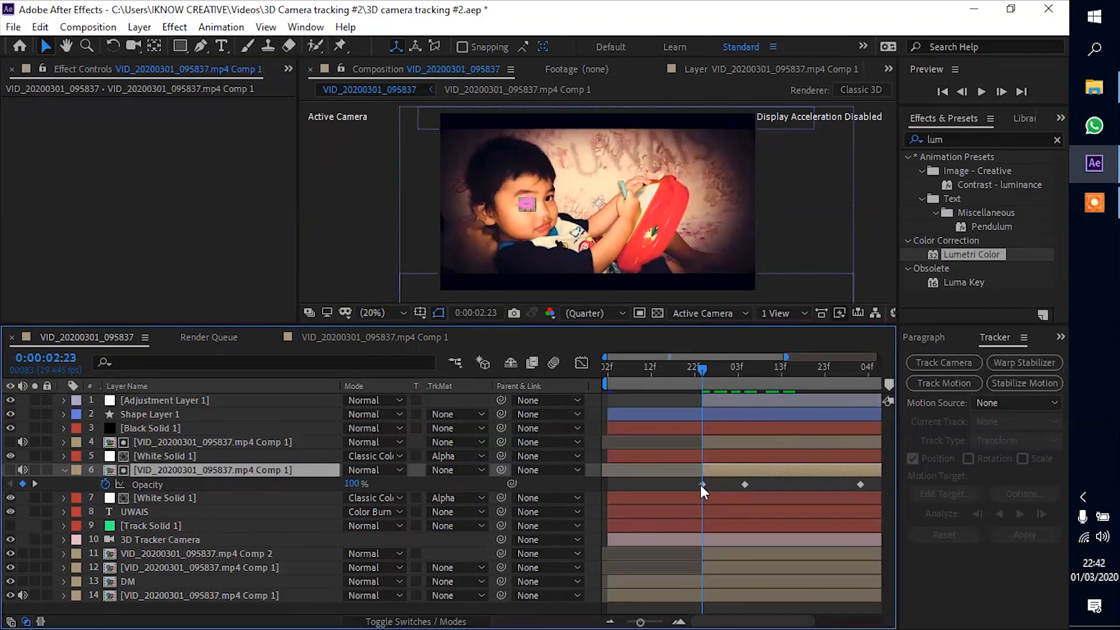
Copy all four opacity keyframes from the lower matte video layer and paste them onto the adjustment layer at 0:00:02:23.
key(minus)
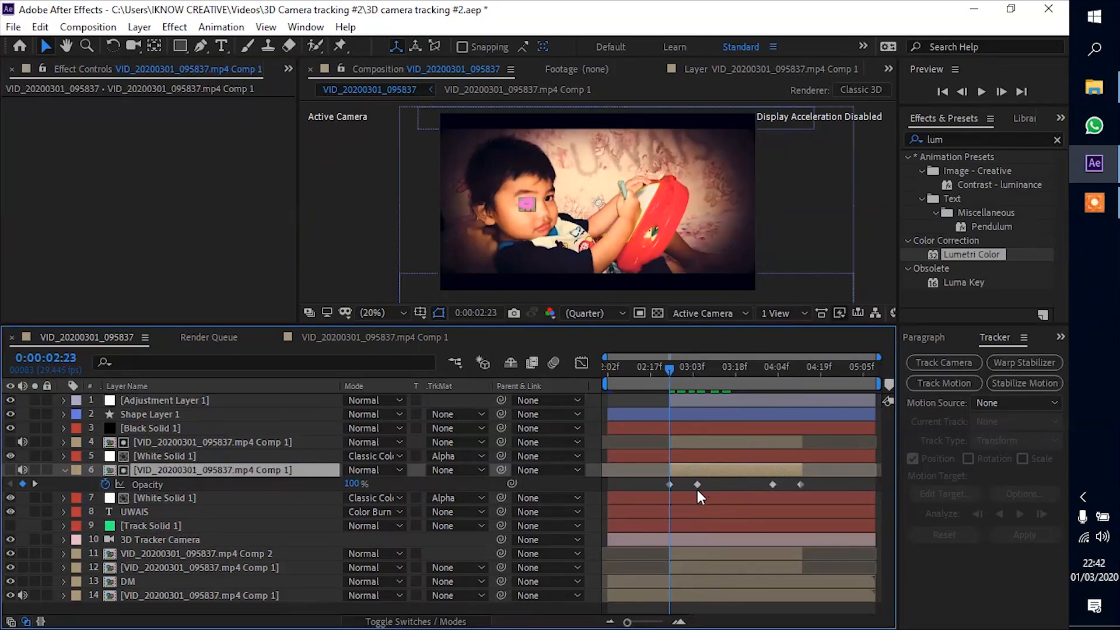
drag(649, 481, 821, 508)
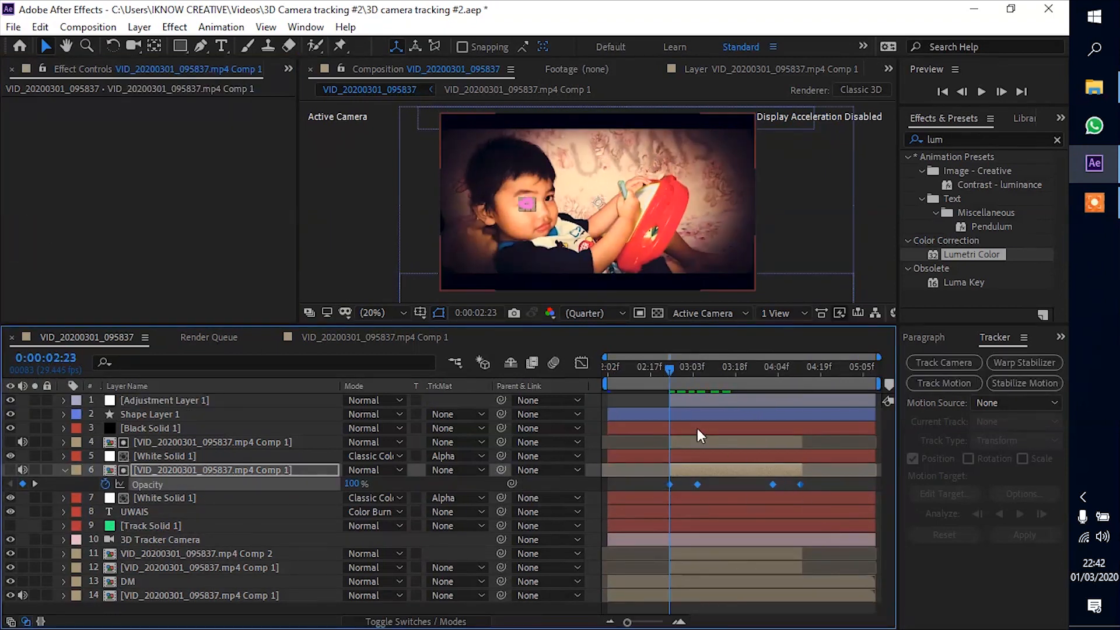
click(685, 400)
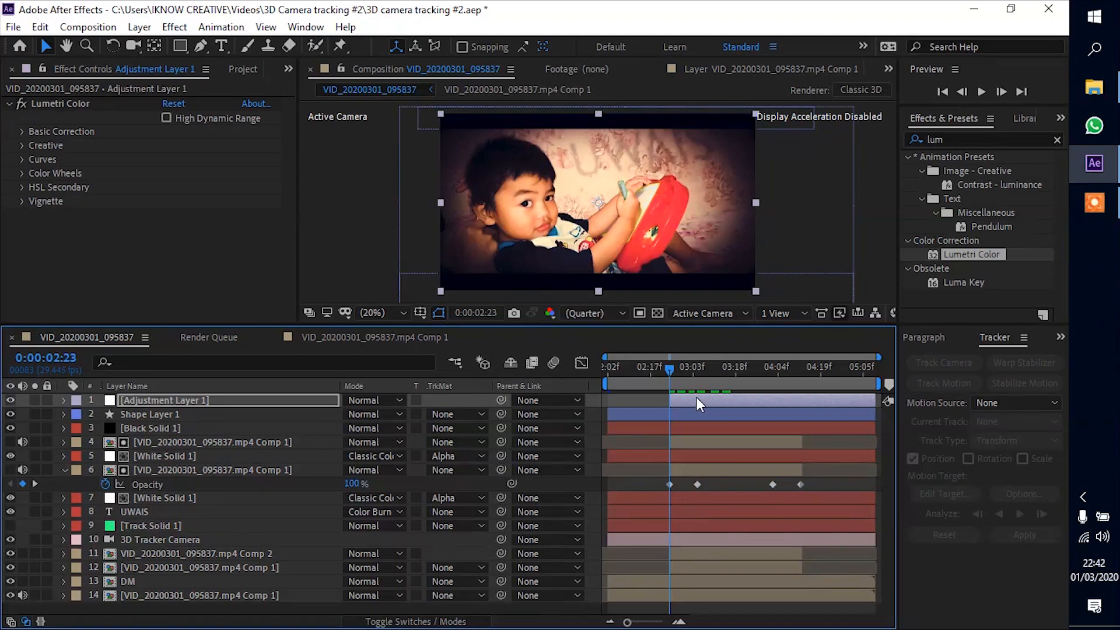
key(y)
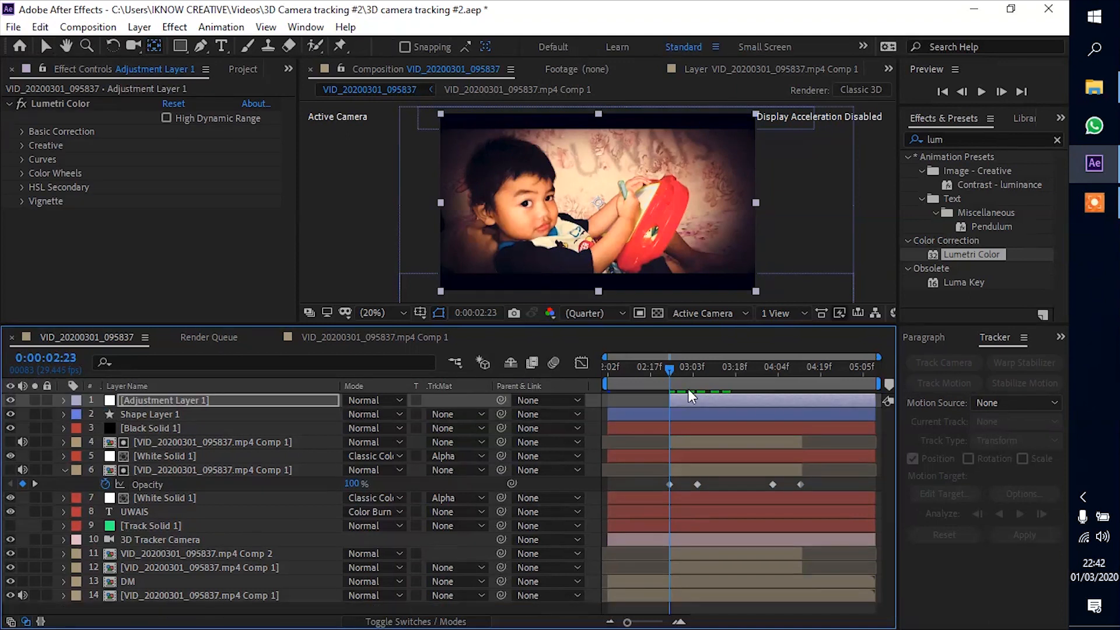
key(ctrl+v)
Set the adjustment layer's first opacity keyframe to 0% and scrub to about 0:00:03:19 to check the fade-in.
double_click(669, 414)
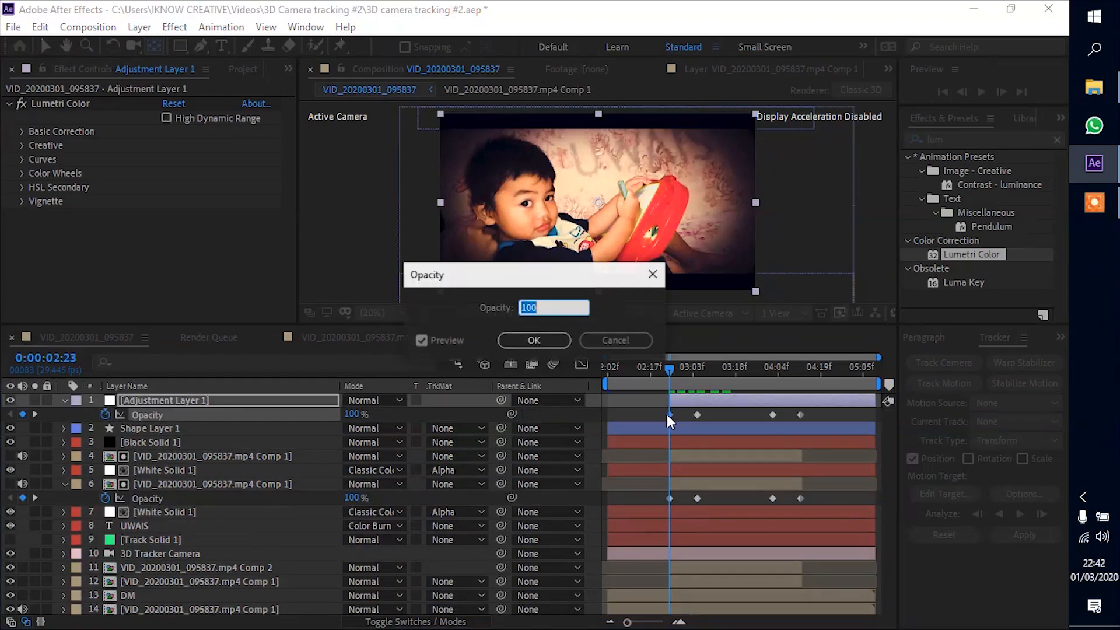
text(0)
key(Return)
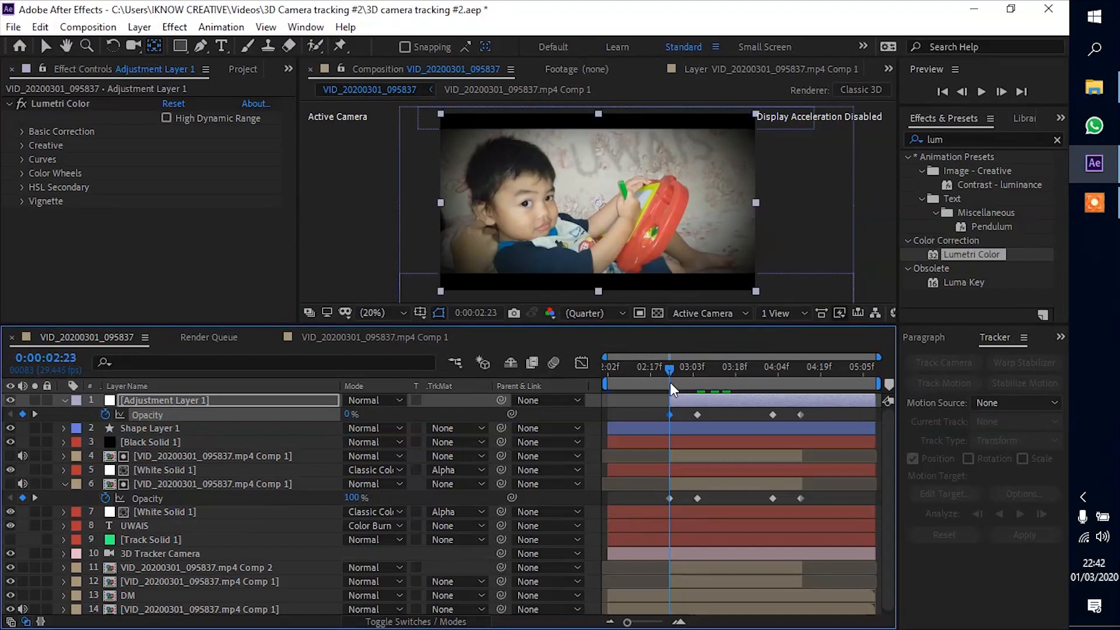
drag(670, 366, 717, 373)
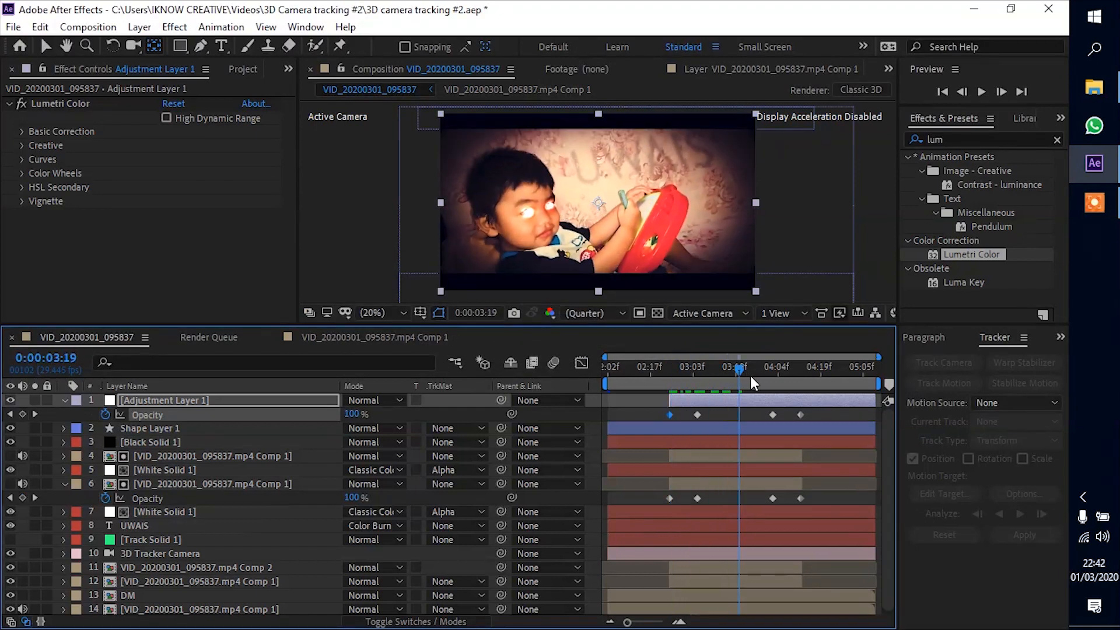